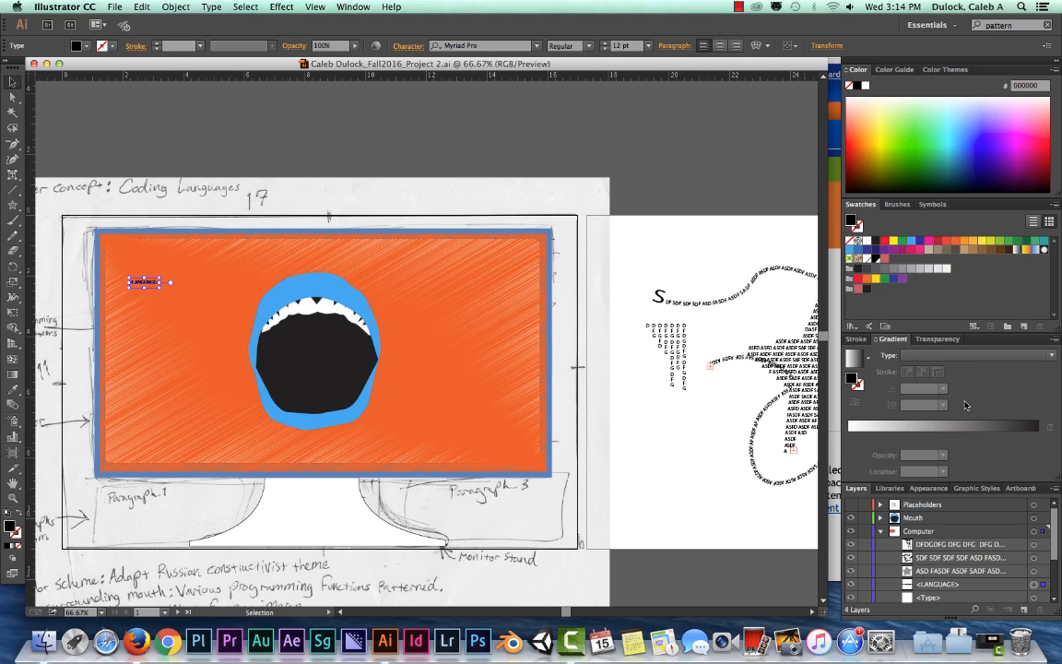
# Apply a radial gradient fill to the selected <LANGUAGE> text.
pyautogui.click(1035, 356)
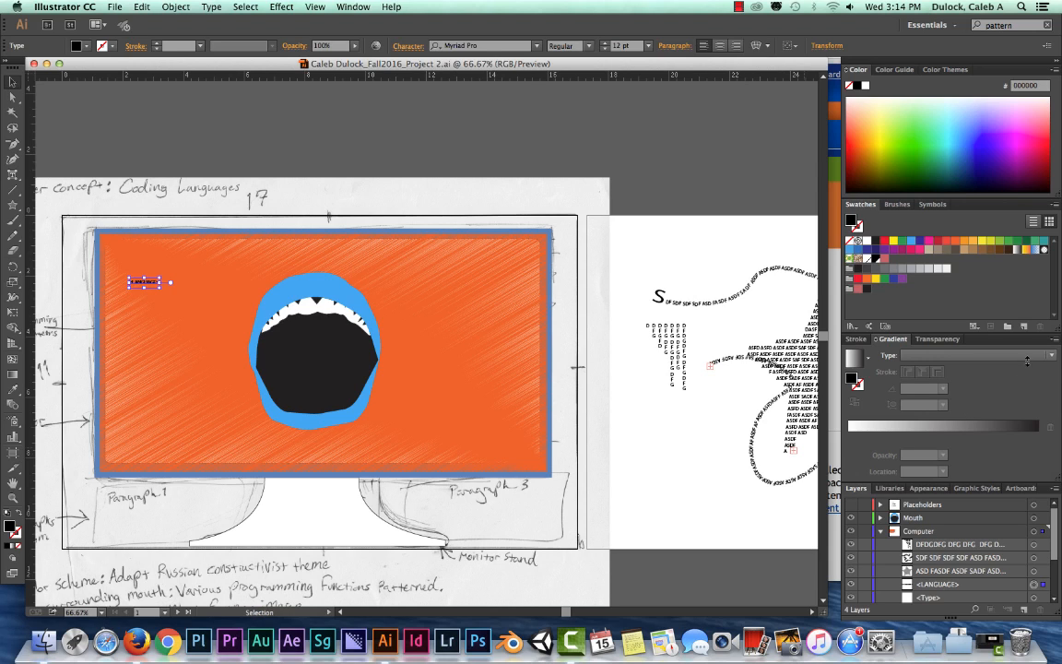
pyautogui.click(1014, 369)
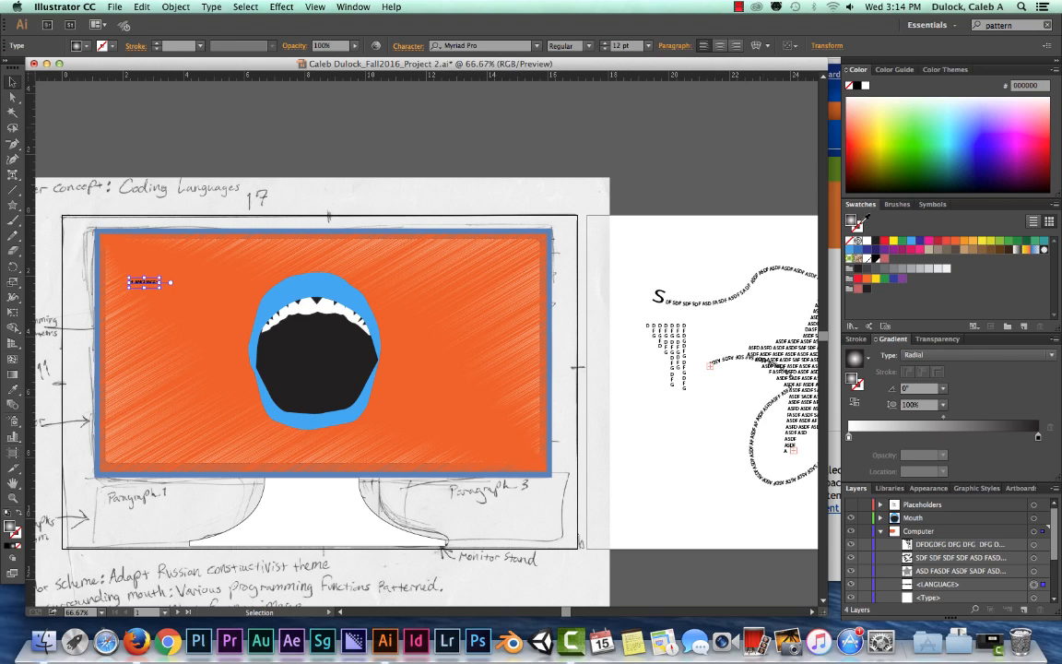
# Switch the workspace to Typography.
pyautogui.click(928, 26)
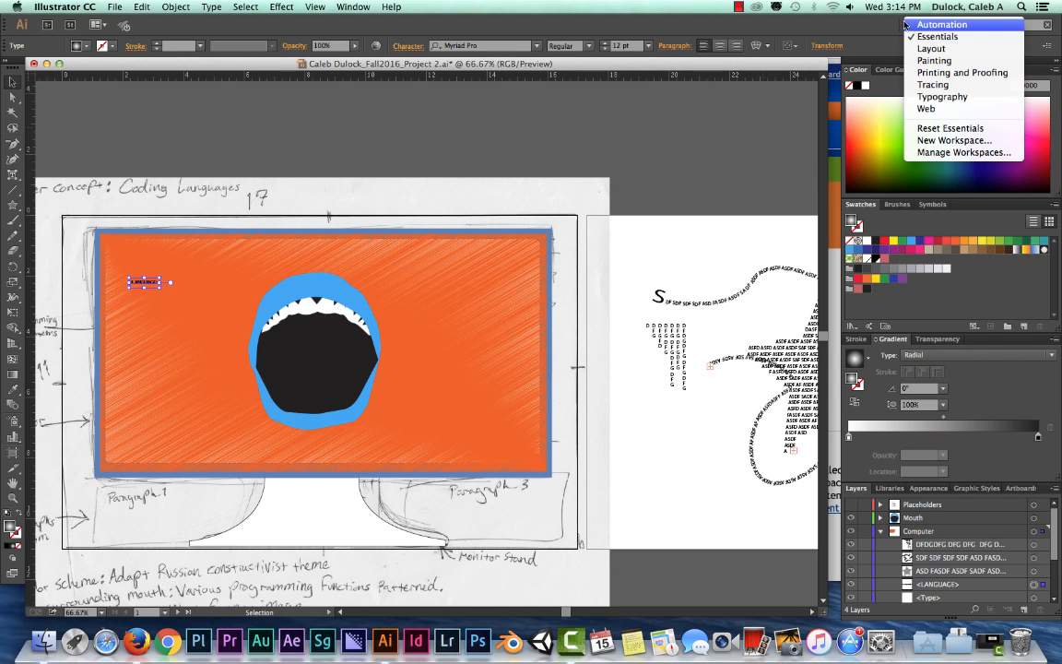
pyautogui.click(928, 26)
pyautogui.click(928, 25)
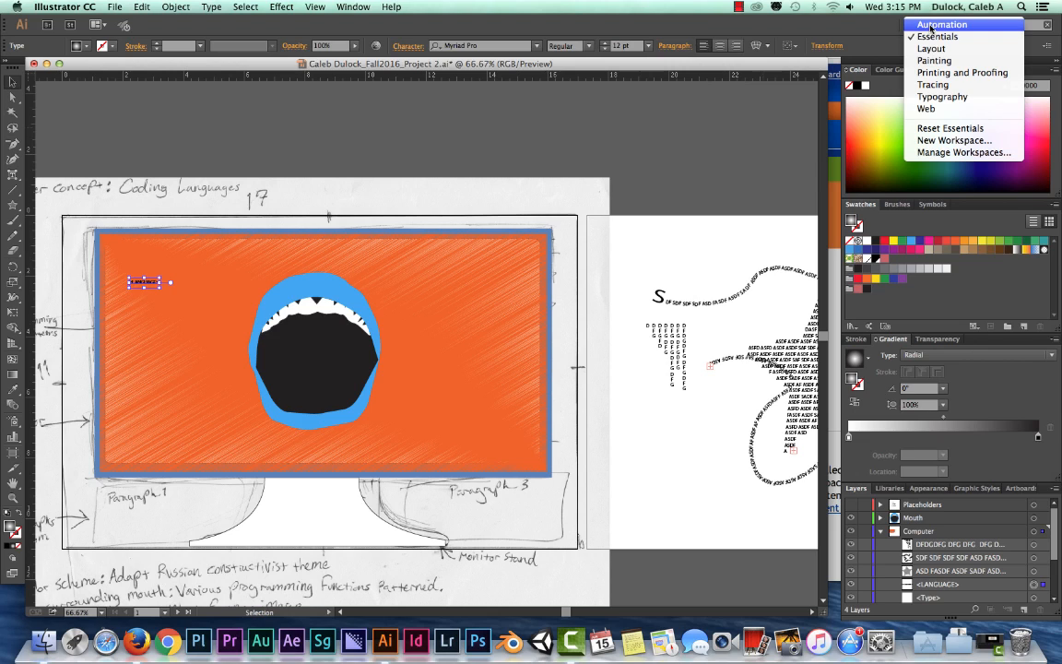
pyautogui.click(942, 98)
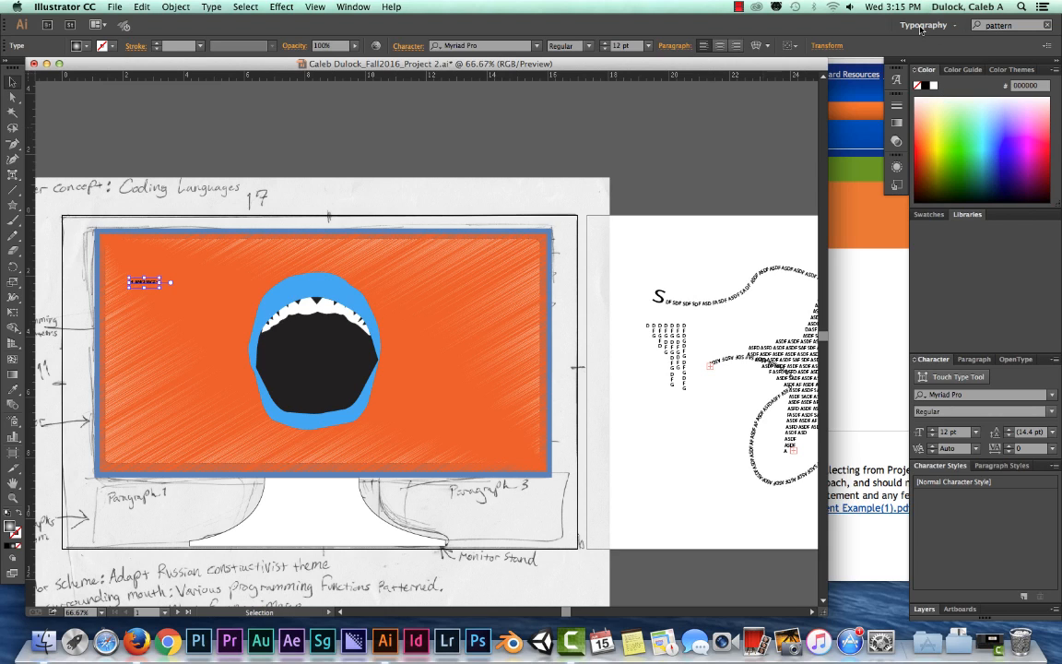
pyautogui.click(354, 8)
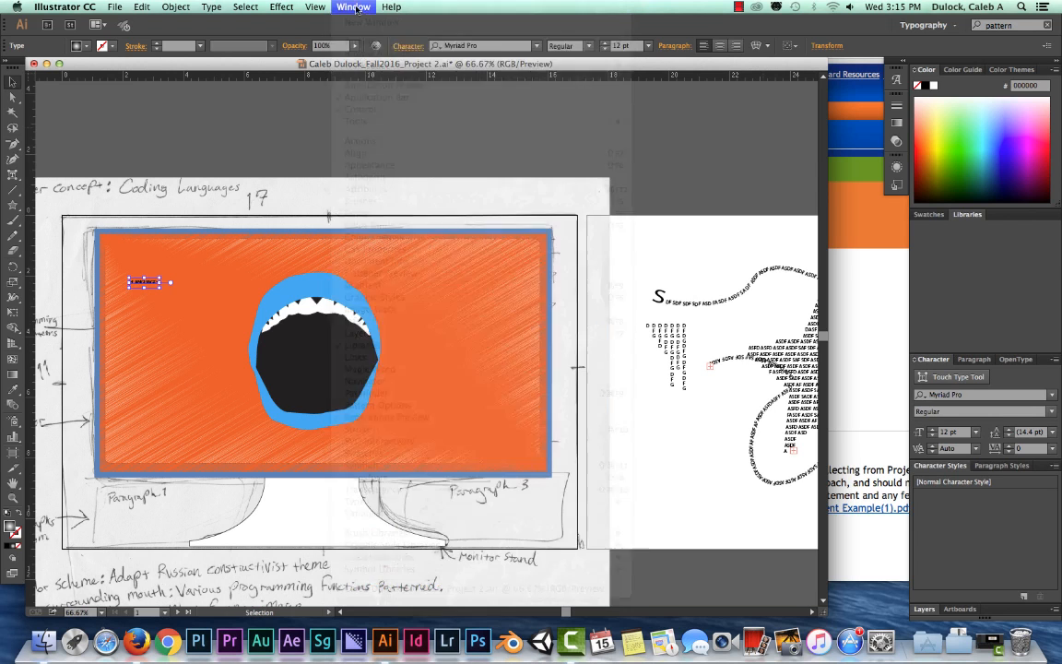
pyautogui.moveTo(369, 65)
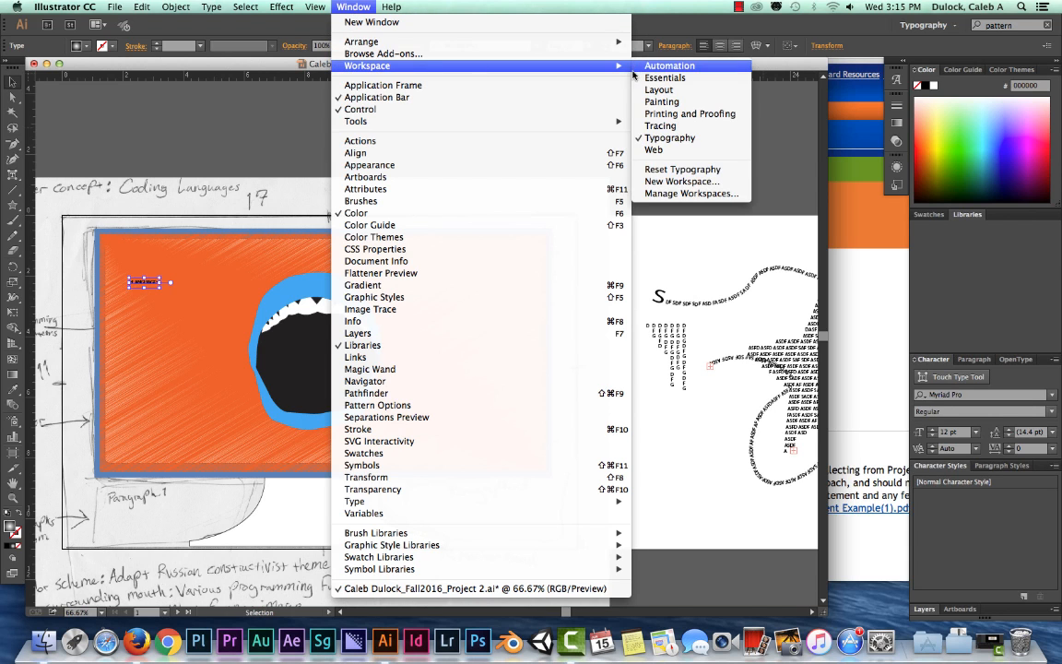
pyautogui.click(644, 5)
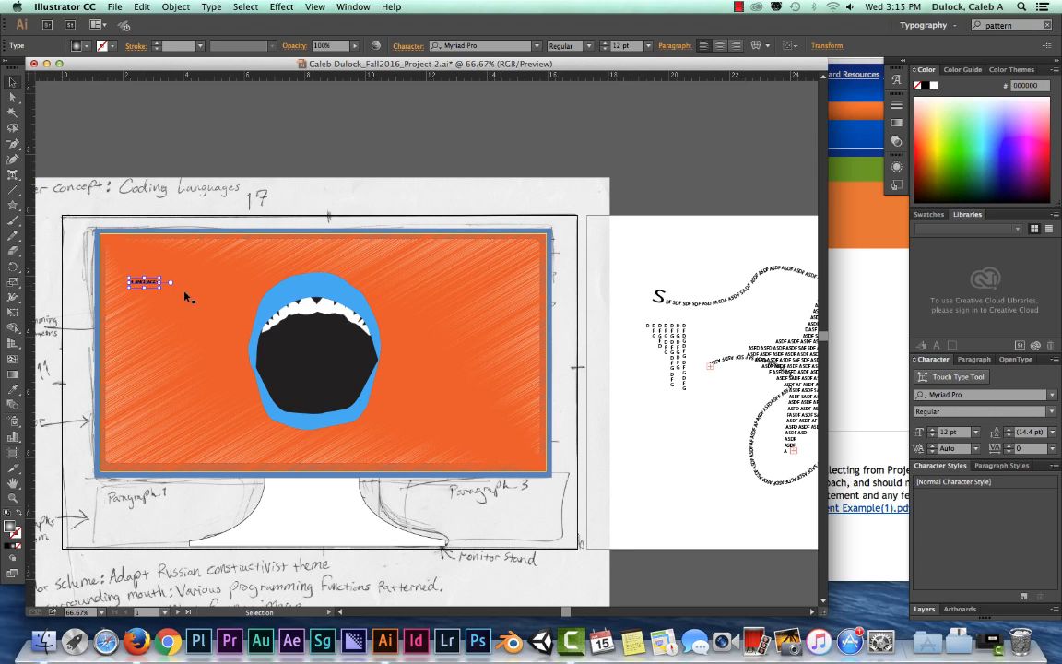
# Move the <LANGUAGE> text down beside the outer left edge of the blue mouth.
pyautogui.moveTo(198, 286); pyautogui.dragTo(197, 332)
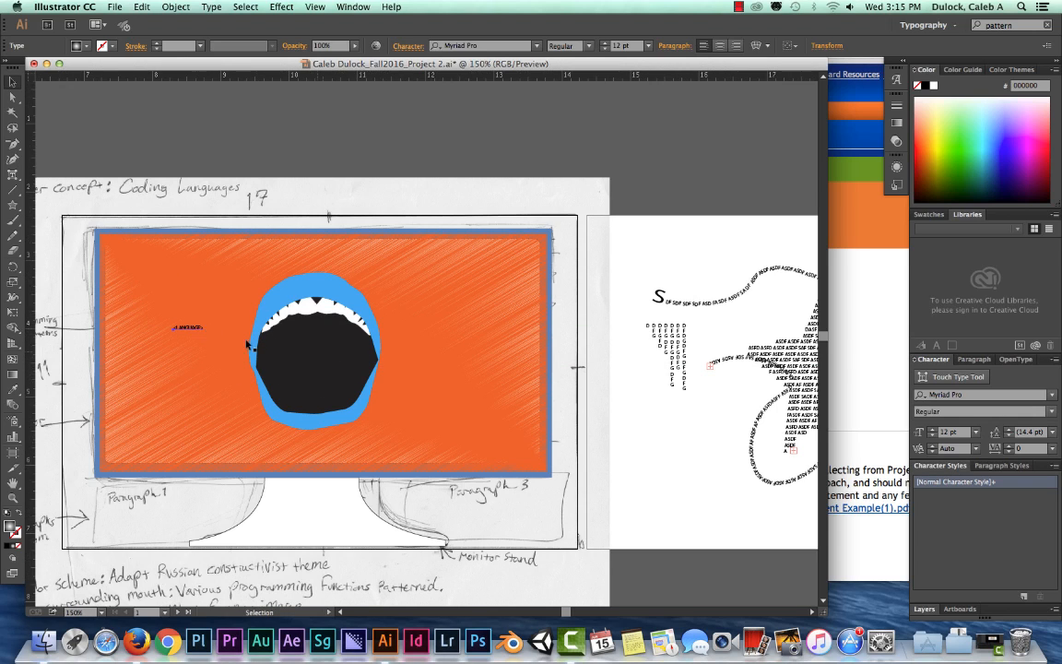
pyautogui.press('super+equal')
pyautogui.press('super+equal')
pyautogui.hscroll(-10, 574, 308)
pyautogui.scroll(-2, 574, 308)
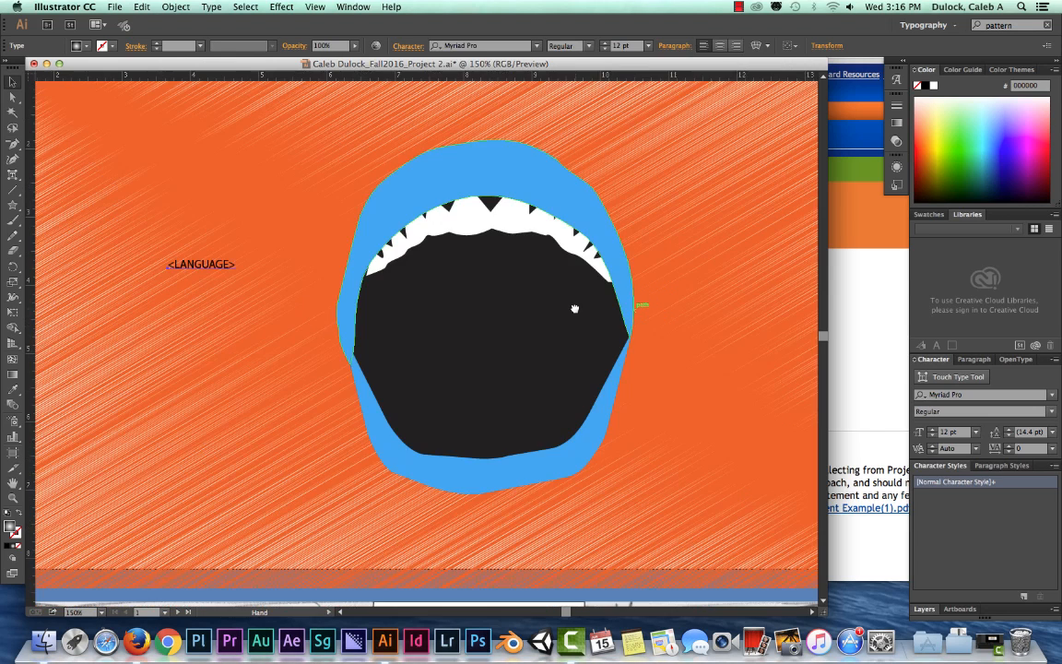
pyautogui.click(188, 266)
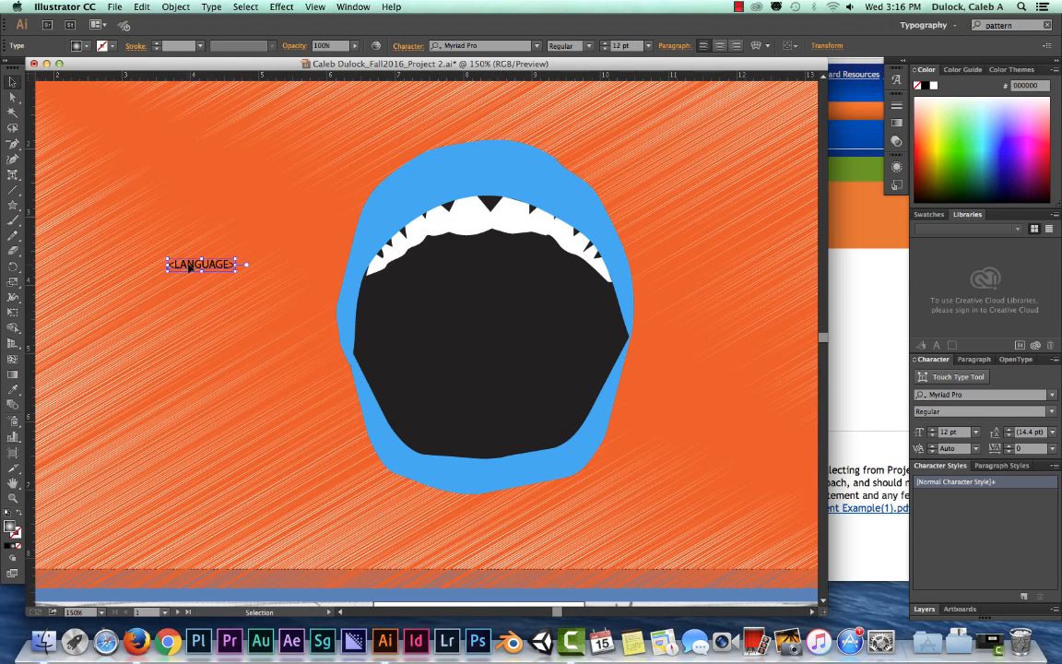
pyautogui.moveTo(190, 267); pyautogui.dragTo(273, 317)
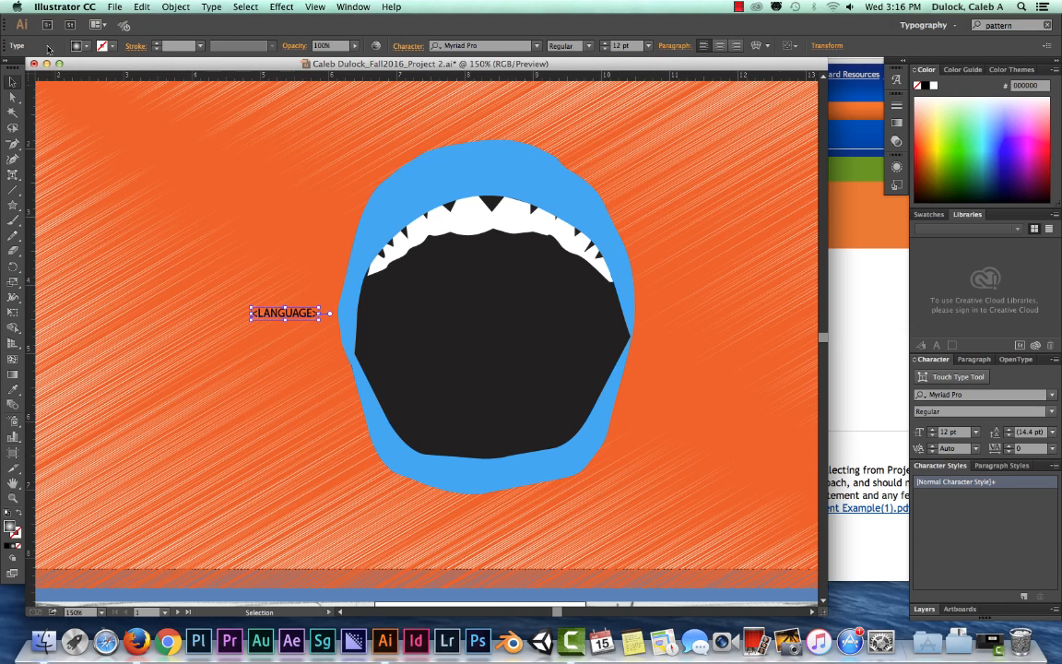
# Fill the <LANGUAGE> text with orange F15A29 and move it into the centre of the black mouth opening.
pyautogui.click(85, 46)
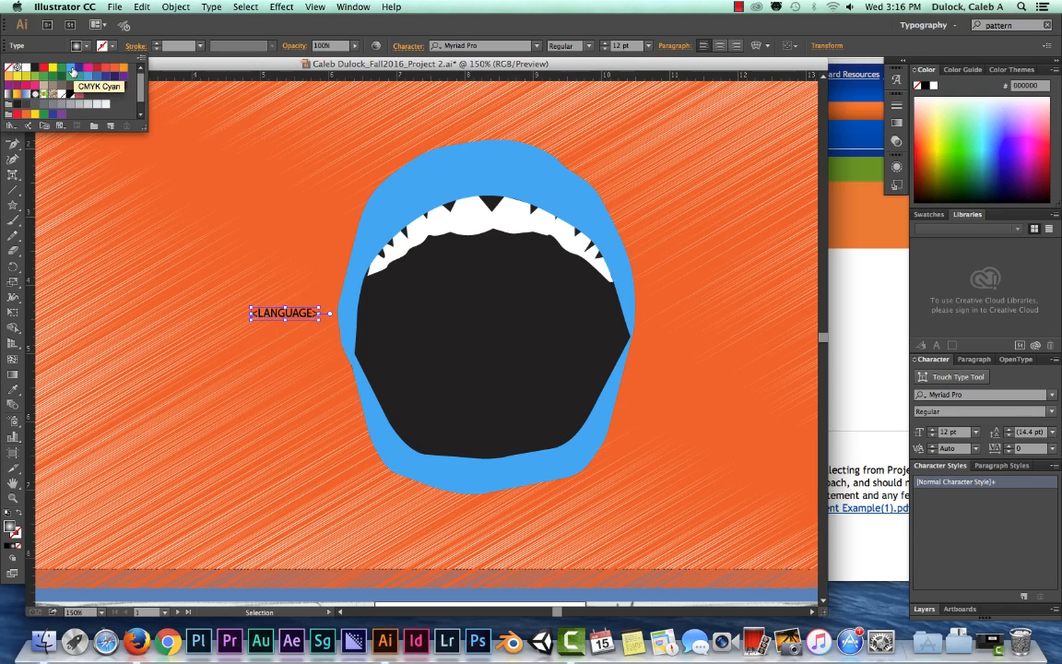
pyautogui.click(71, 70)
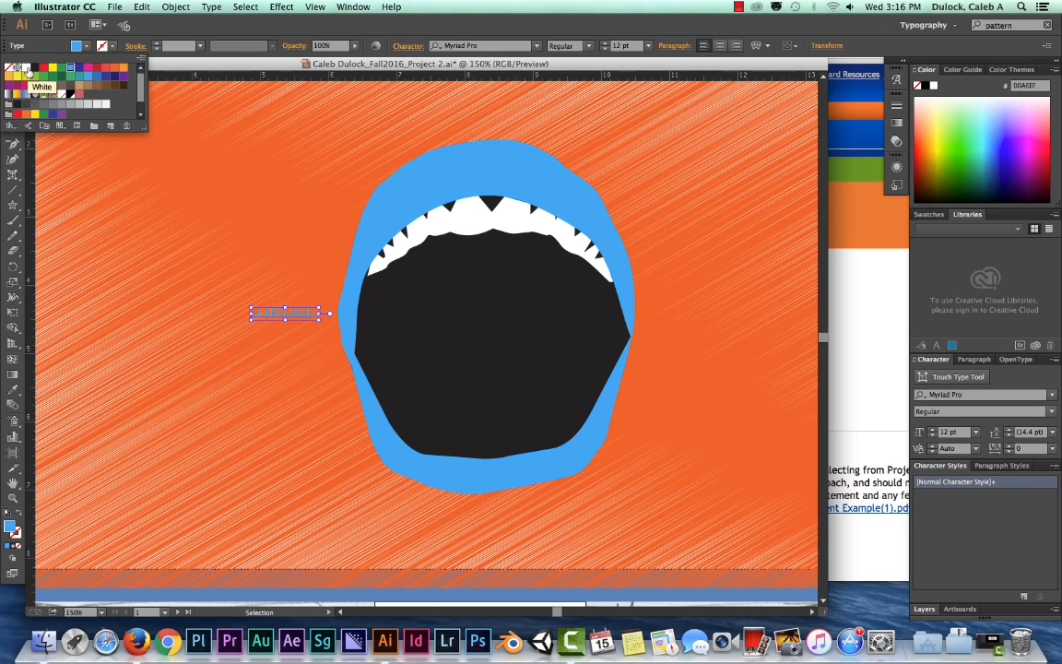
pyautogui.click(114, 68)
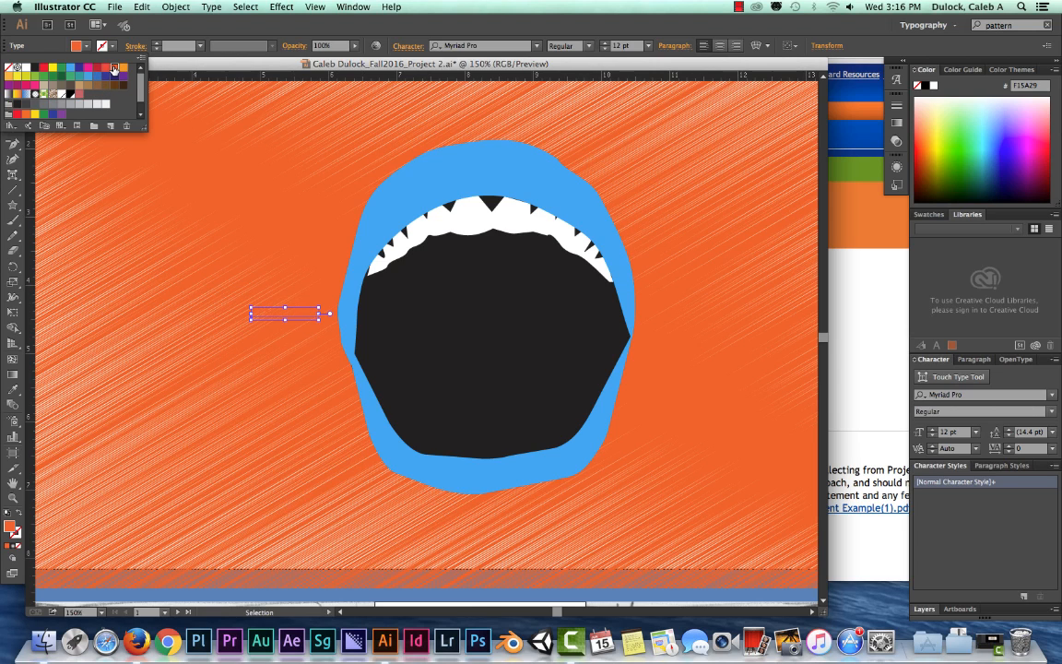
pyautogui.click(276, 318)
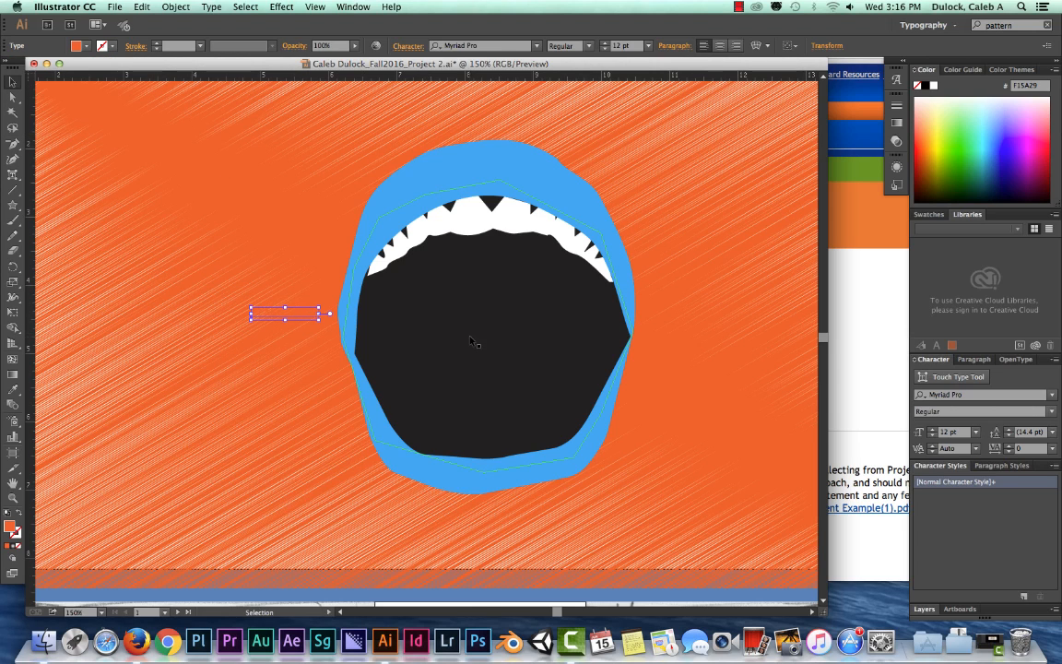
pyautogui.moveTo(304, 312); pyautogui.dragTo(513, 339)
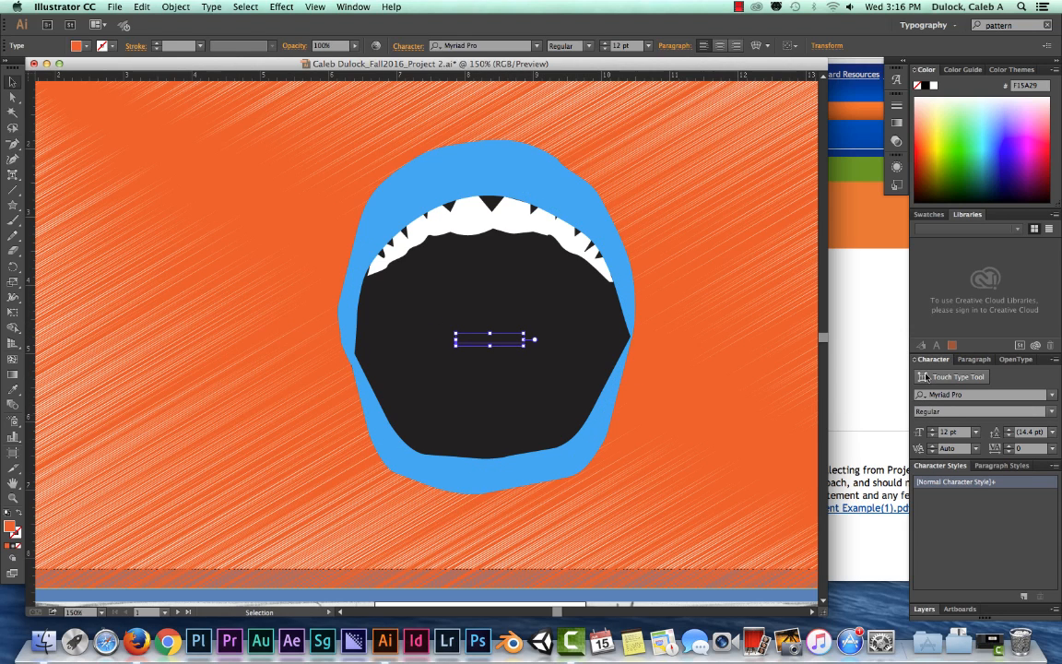
# Create a new layer directly above the Computer layer and name it Text.
pyautogui.click(926, 610)
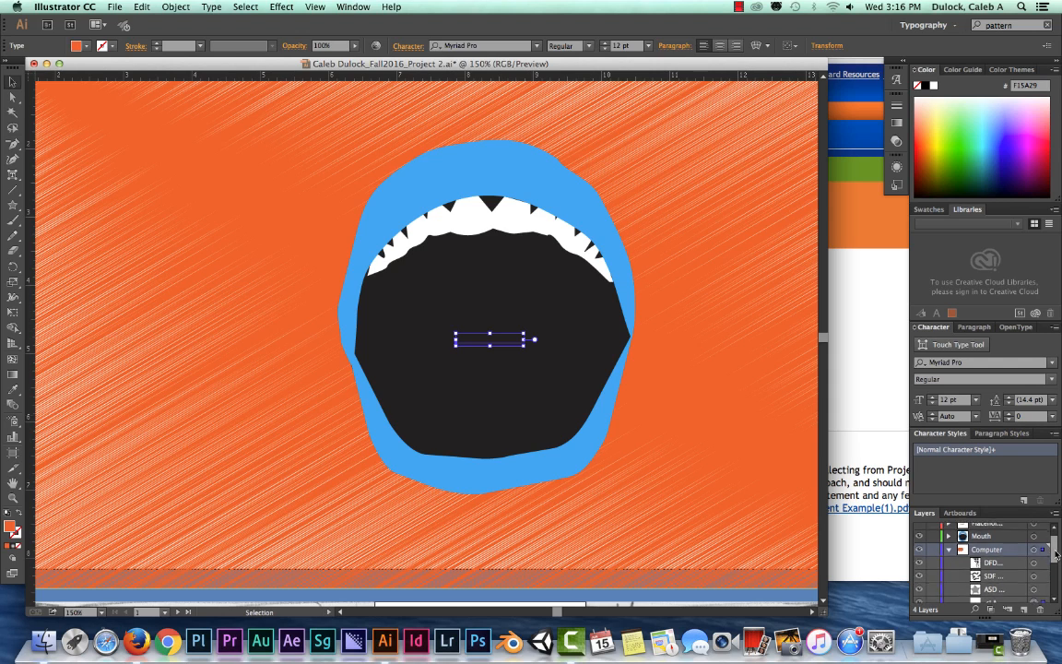
pyautogui.moveTo(1056, 547); pyautogui.dragTo(1056, 584)
pyautogui.click(994, 563)
pyautogui.click(949, 556)
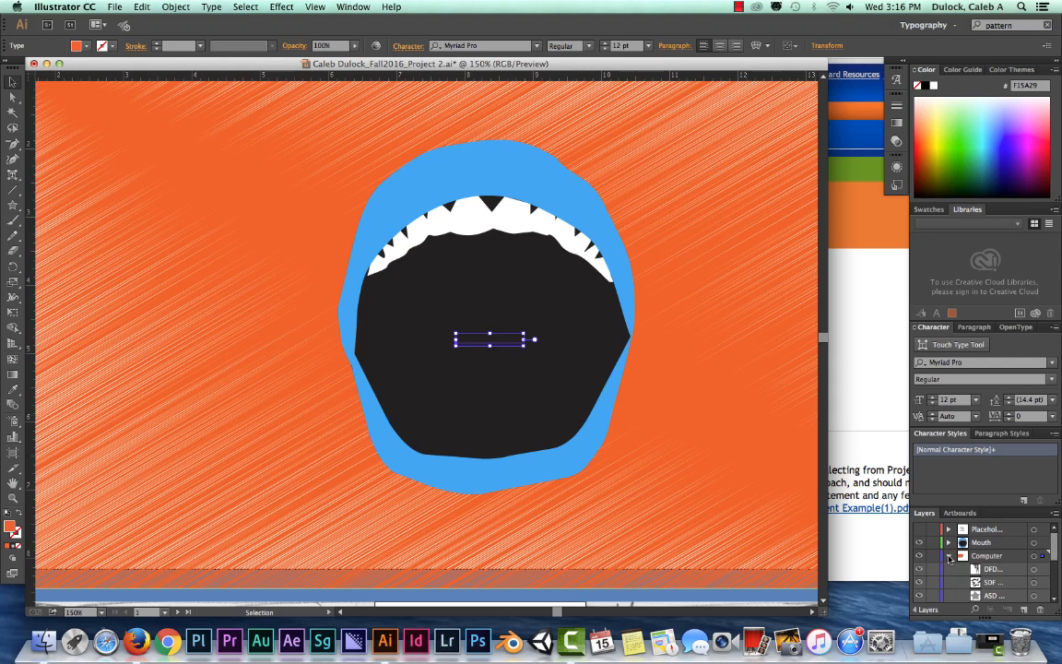
pyautogui.click(1025, 612)
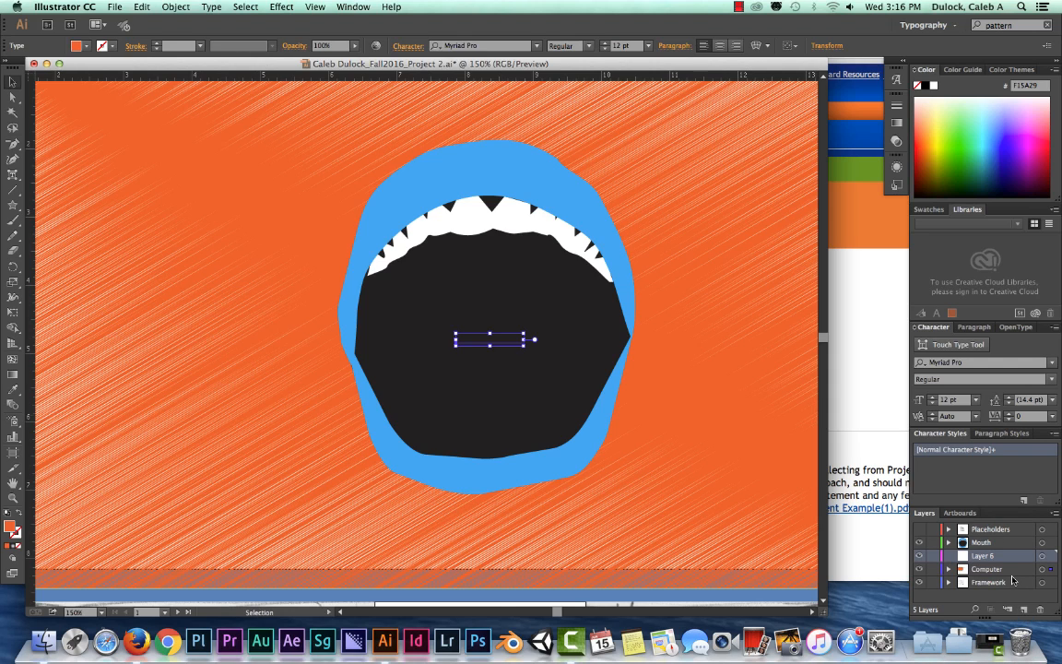
pyautogui.hotkey('shift', 't')
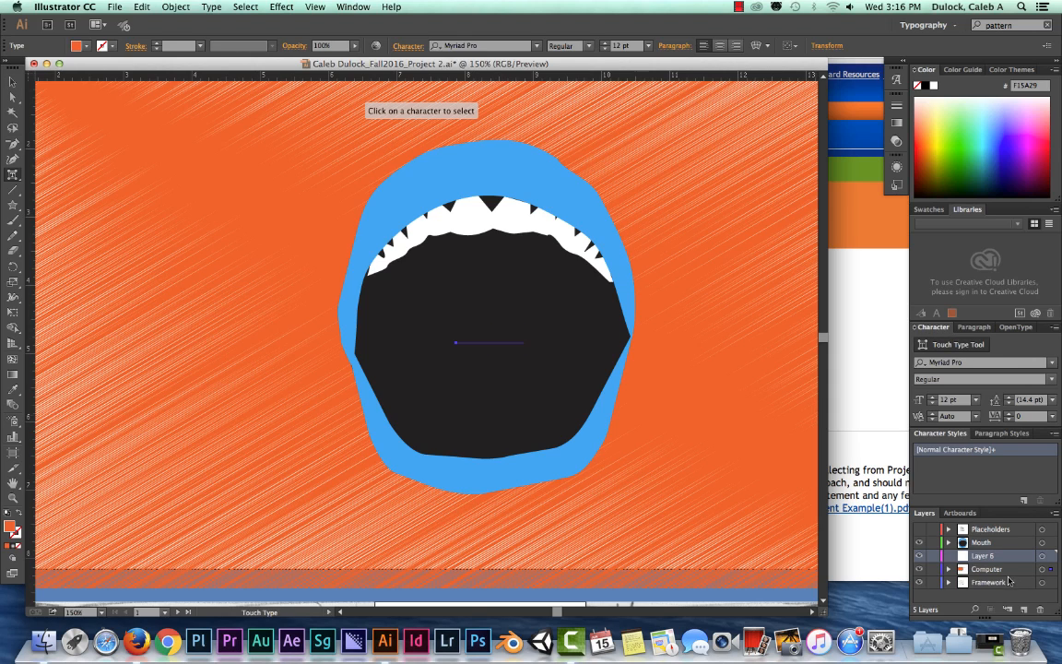
pyautogui.doubleClick(983, 556)
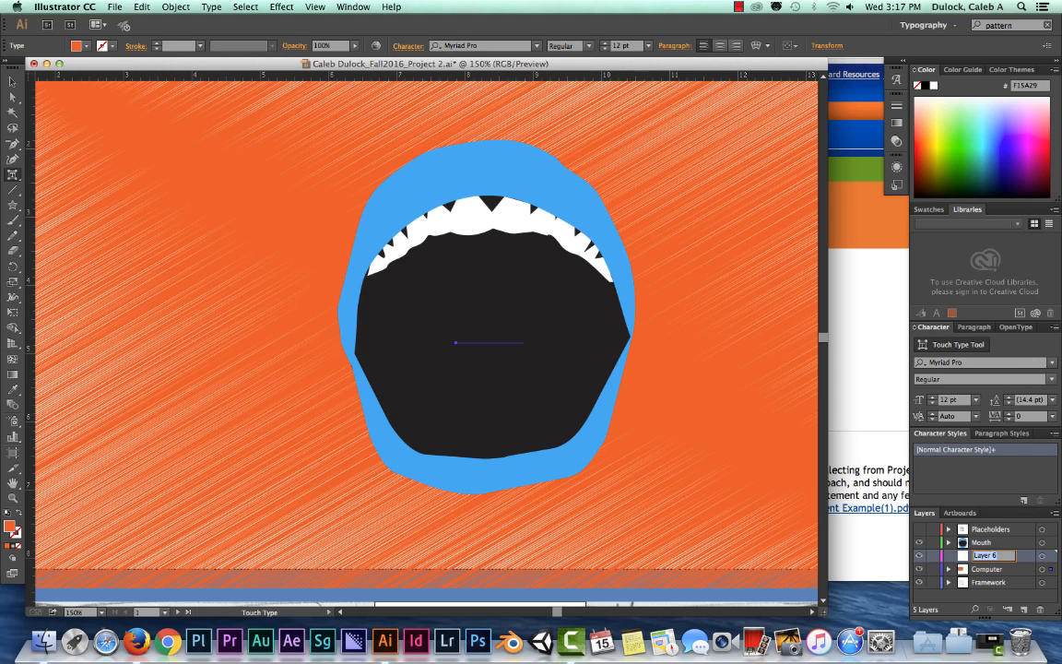
pyautogui.write('Text')
pyautogui.press('Return')
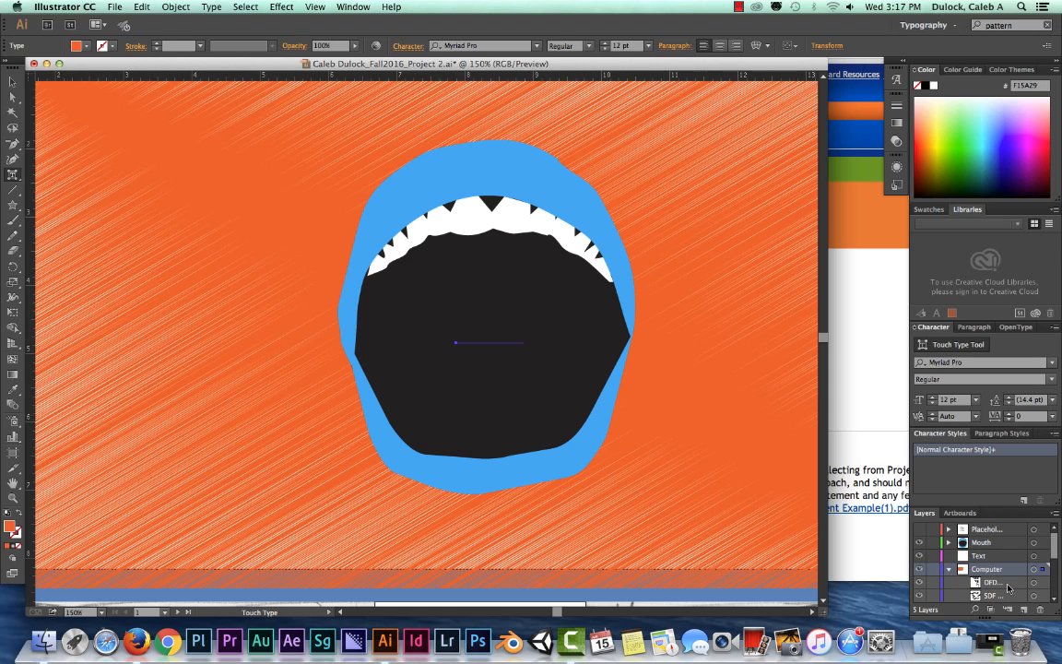
# Move the <LANGUAGE> text object from the Computer layer into the Text layer.
pyautogui.click(949, 569)
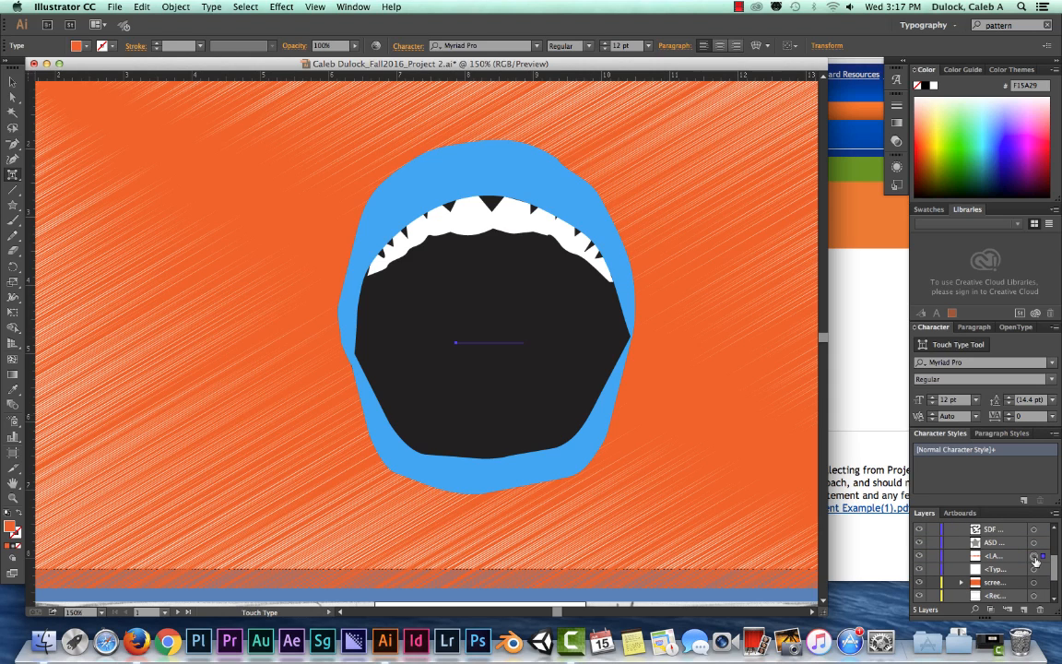
pyautogui.scroll(2, 997, 563)
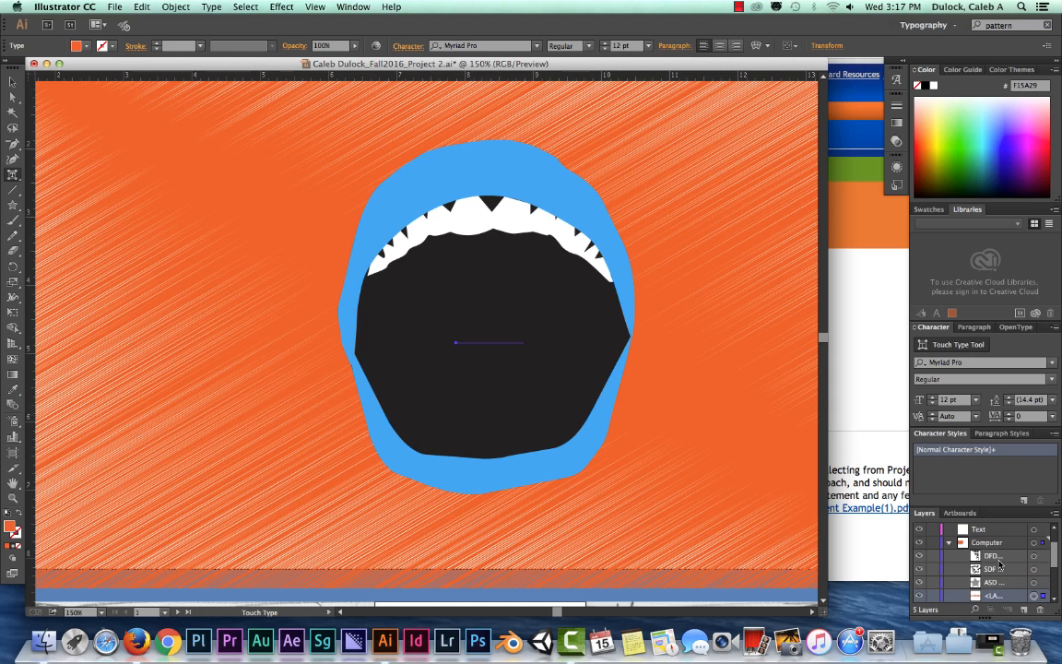
pyautogui.moveTo(998, 596); pyautogui.dragTo(979, 532)
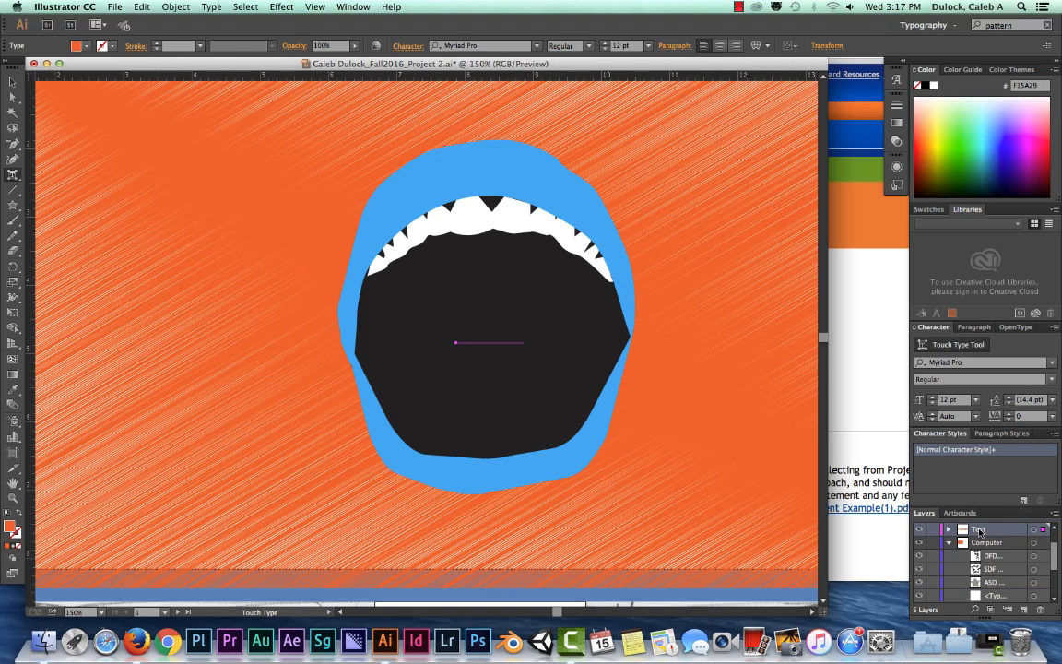
pyautogui.click(949, 530)
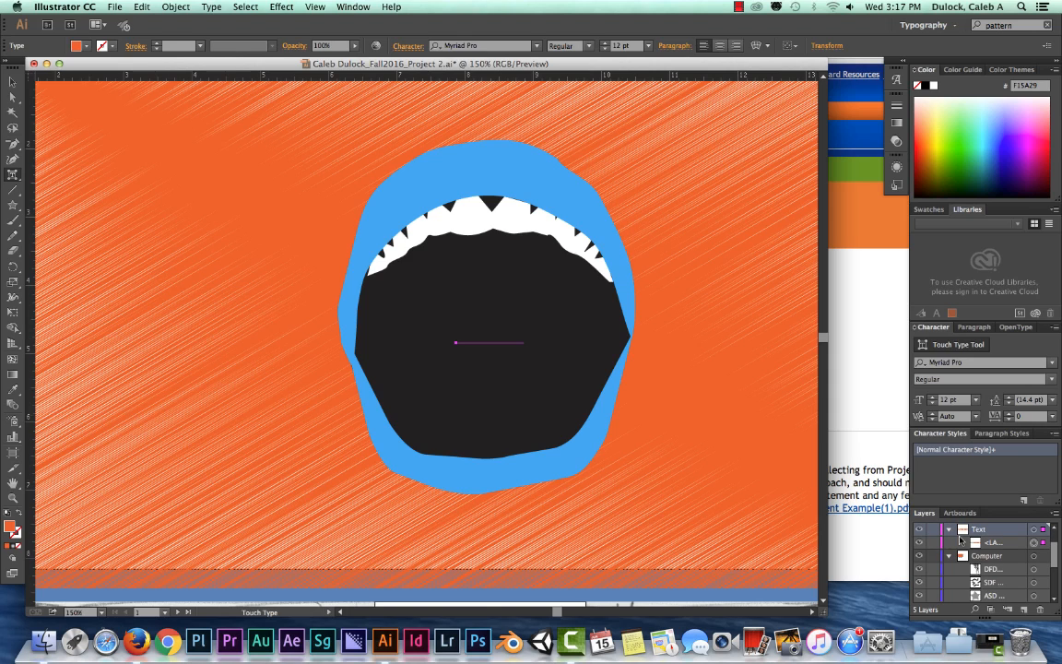
pyautogui.scroll(2, 984, 547)
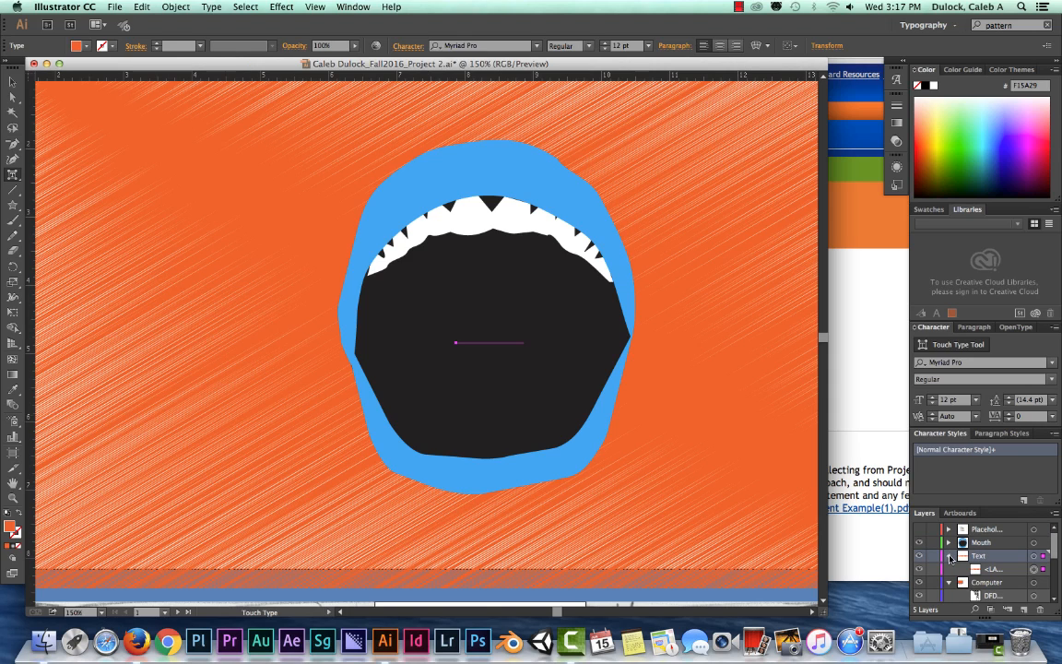
# Reorder the layers so that Text sits above Mouth, and return to the Selection tool.
pyautogui.click(948, 556)
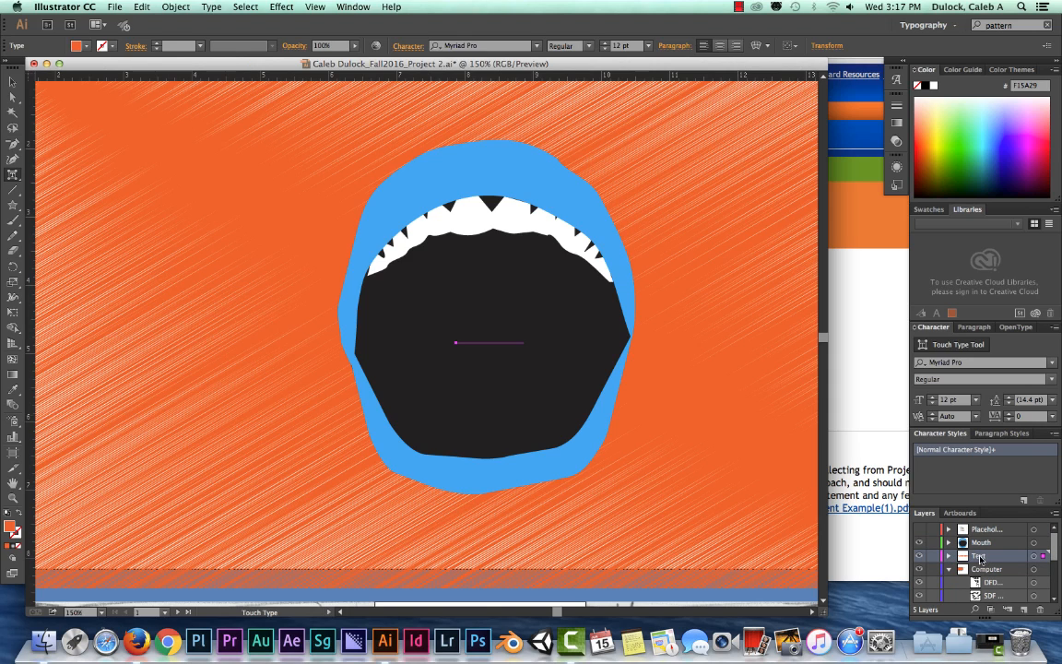
pyautogui.moveTo(968, 532)
pyautogui.mouseDown()
pyautogui.moveTo(979, 555)
pyautogui.moveTo(979, 539)
pyautogui.mouseUp()
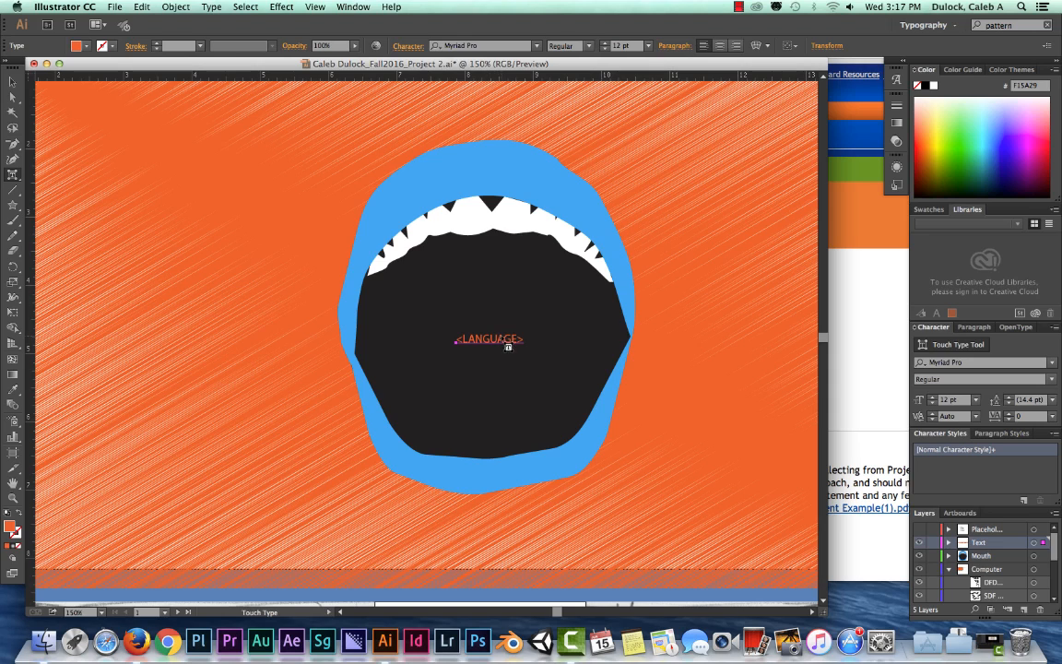
pyautogui.click(12, 82)
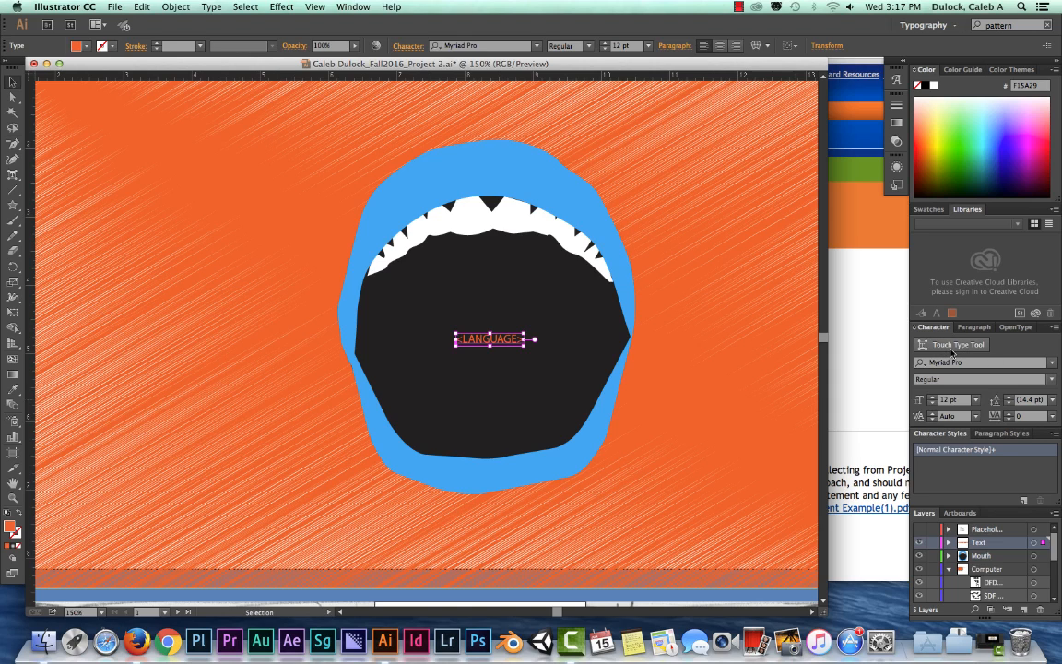
pyautogui.click(1052, 365)
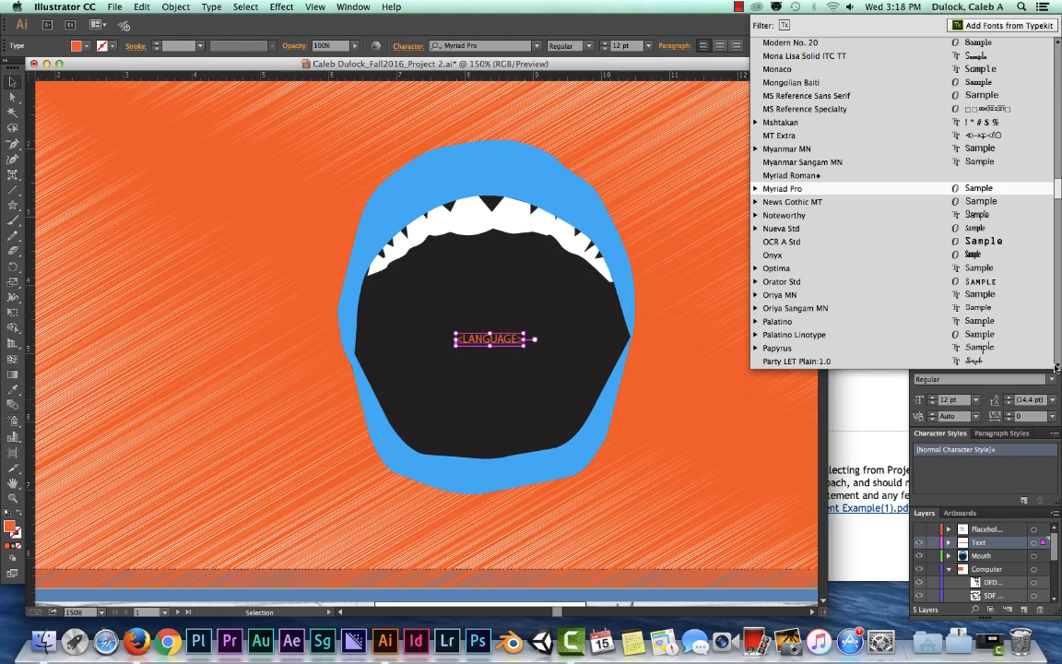
pyautogui.moveTo(1058, 189)
pyautogui.mouseDown()
pyautogui.moveTo(1059, 56)
pyautogui.moveTo(1060, 334)
pyautogui.moveTo(1057, 55)
pyautogui.mouseUp()
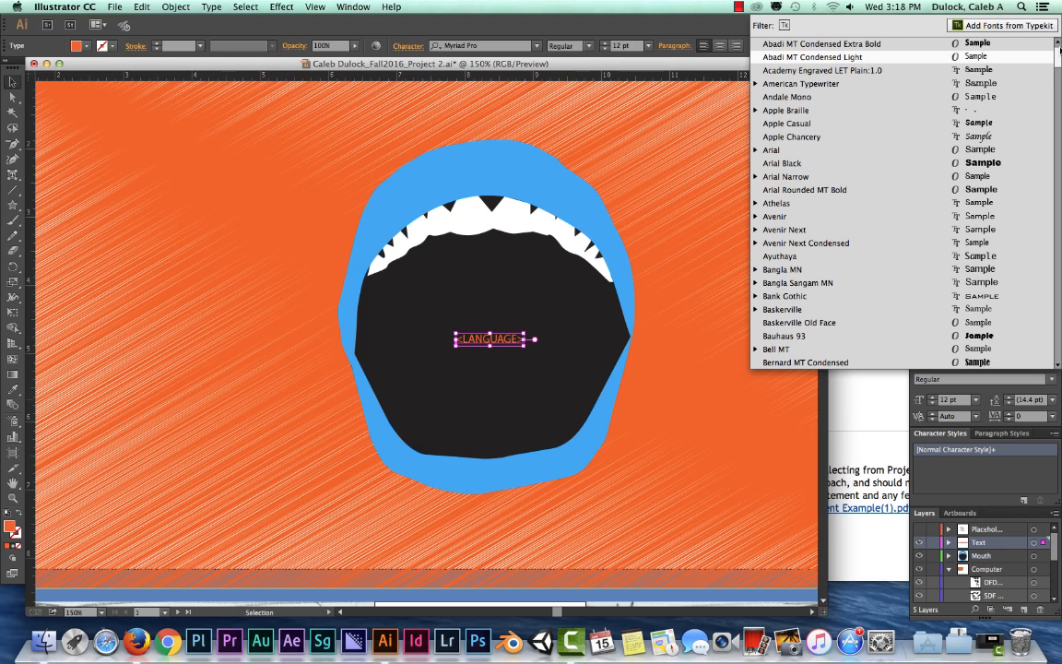
pyautogui.click(731, 25)
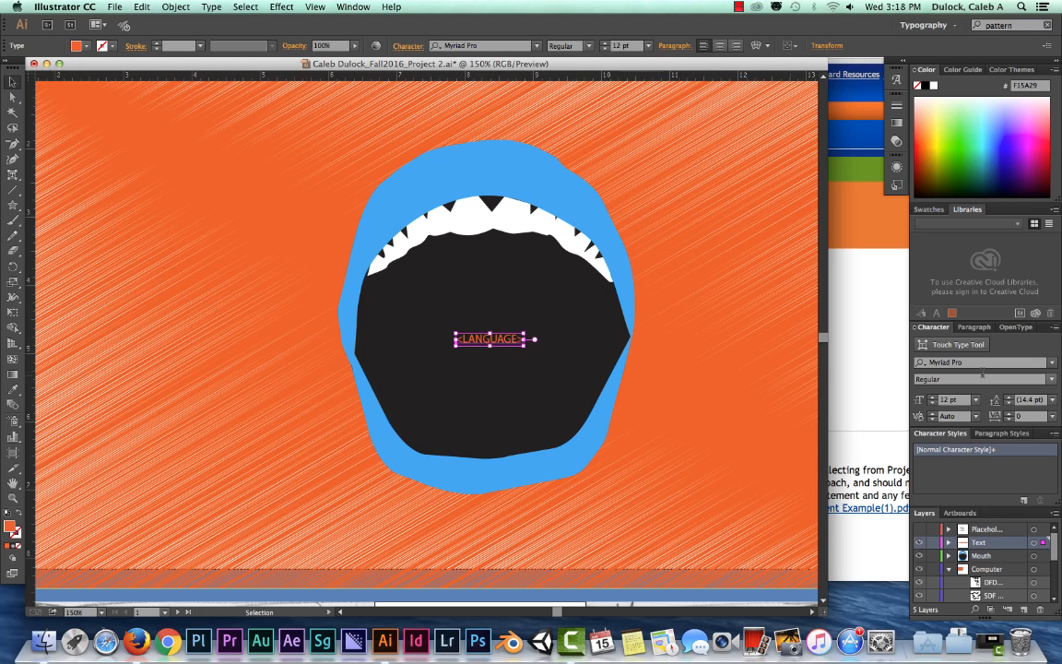
pyautogui.click(1053, 363)
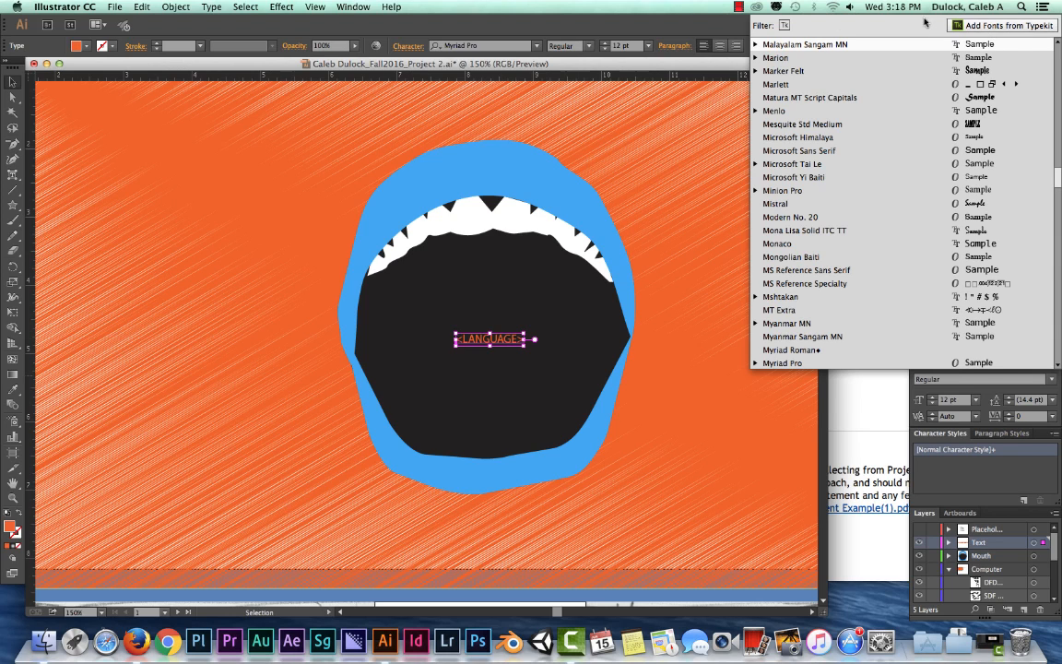
pyautogui.click(614, 23)
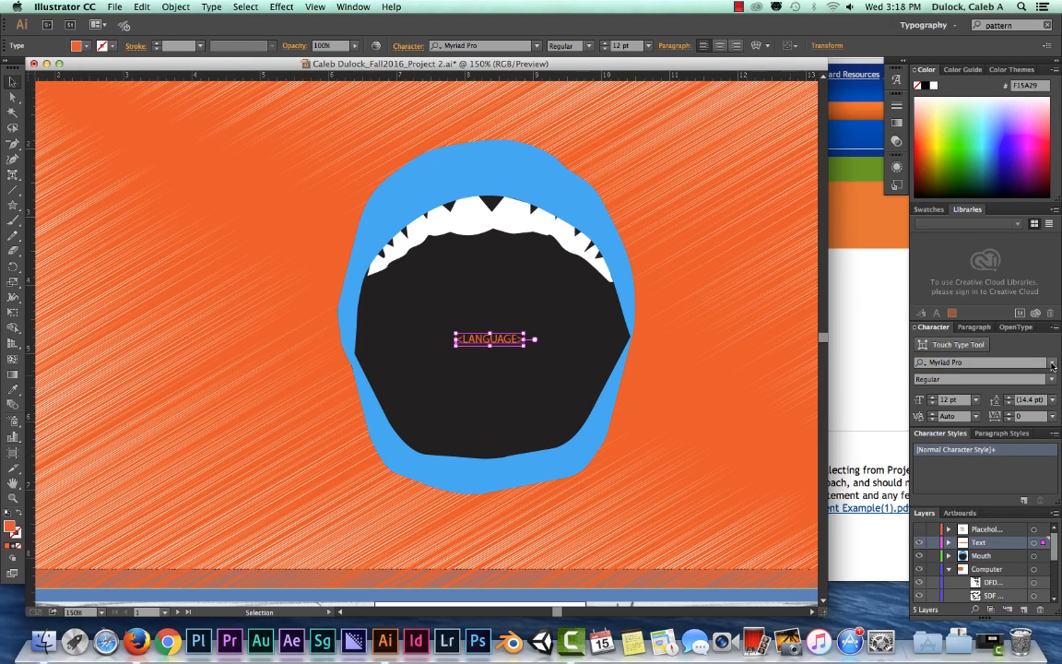
# Try the <LANGUAGE> text in the Baskerville, Blackoak Std and Book Antiqua fonts.
pyautogui.click(1052, 365)
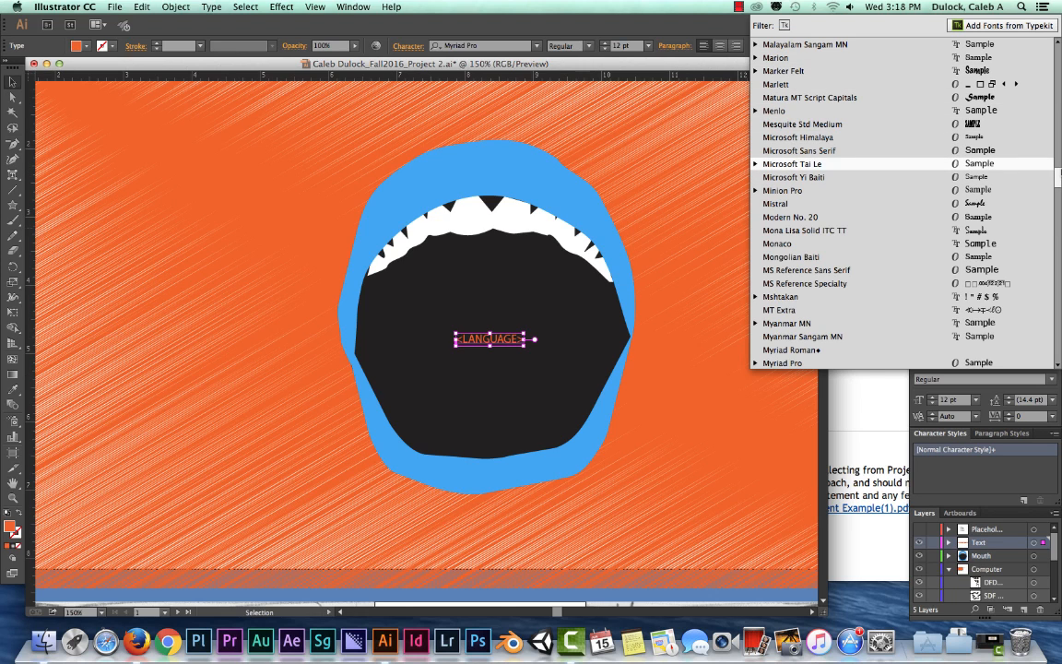
pyautogui.moveTo(1057, 176); pyautogui.dragTo(1058, 66)
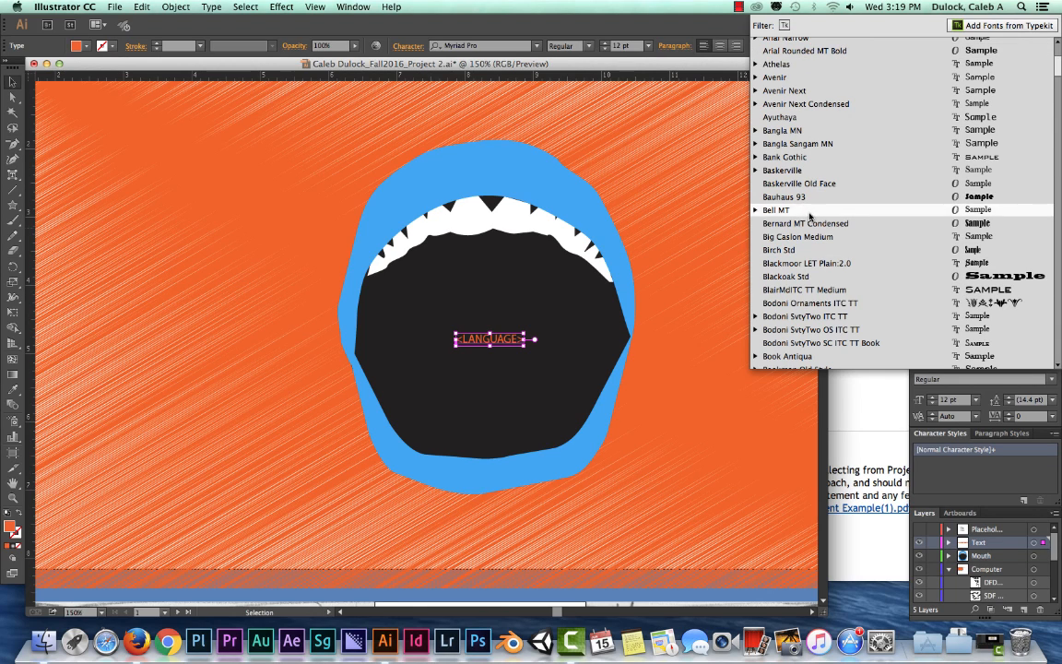
pyautogui.click(784, 171)
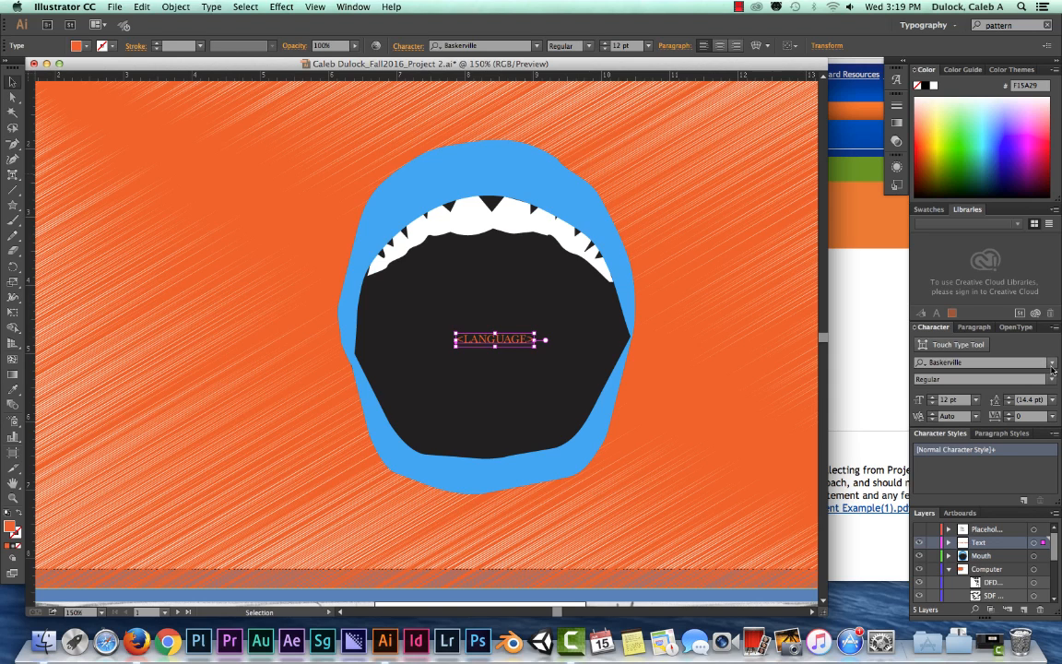
pyautogui.click(1052, 366)
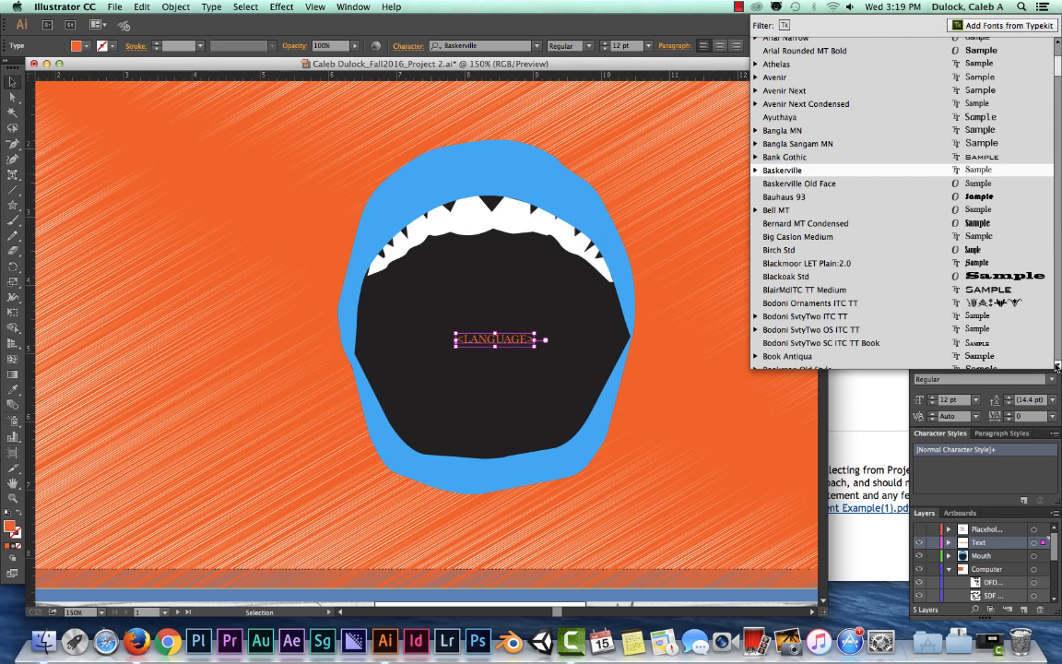
pyautogui.click(788, 276)
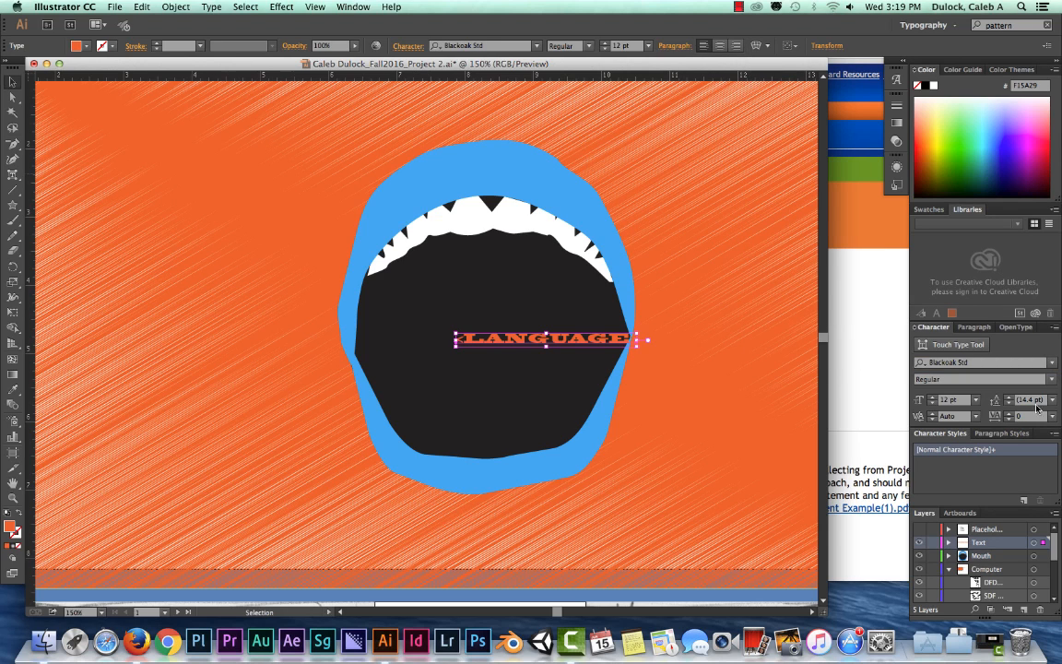
pyautogui.click(1053, 362)
# Set the <LANGUAGE> text in the Bank Gothic font with the Medium style.
pyautogui.click(1054, 364)
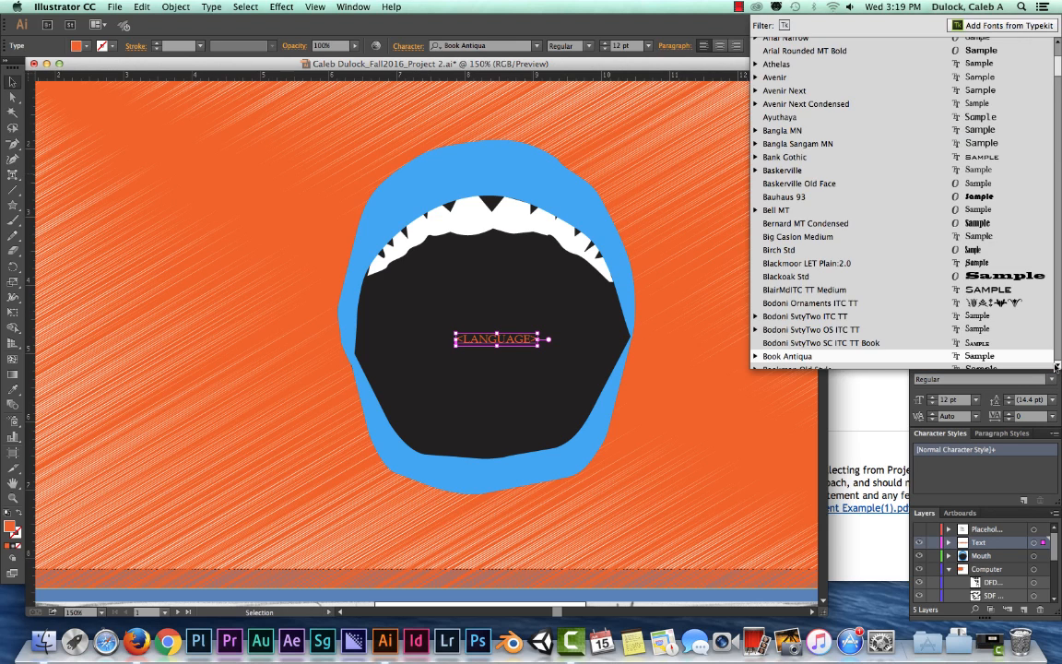
pyautogui.click(899, 155)
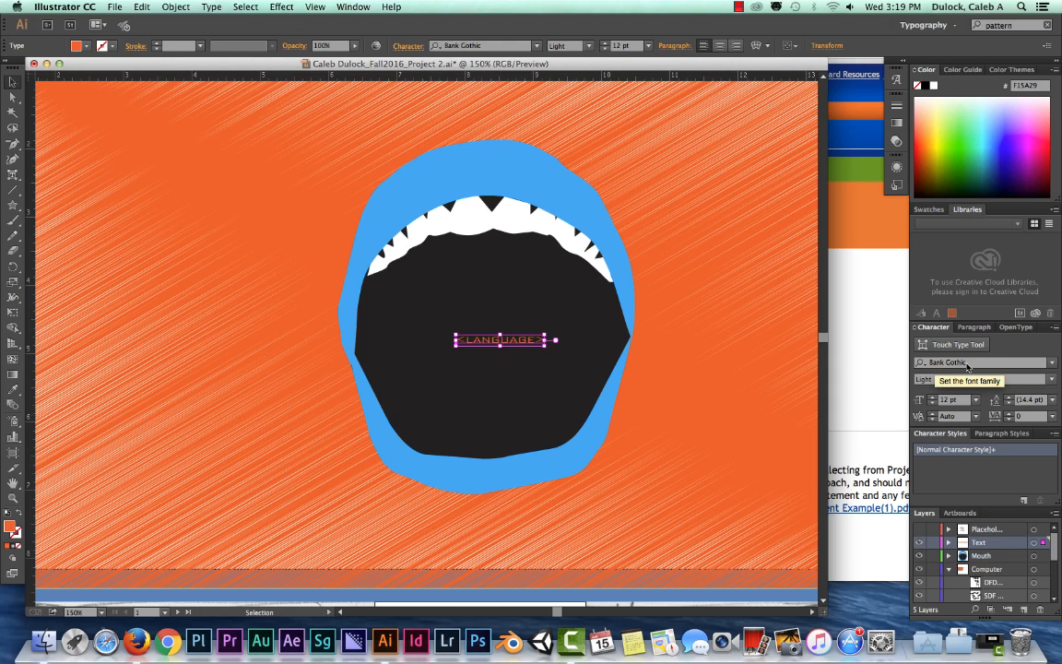
pyautogui.click(936, 378)
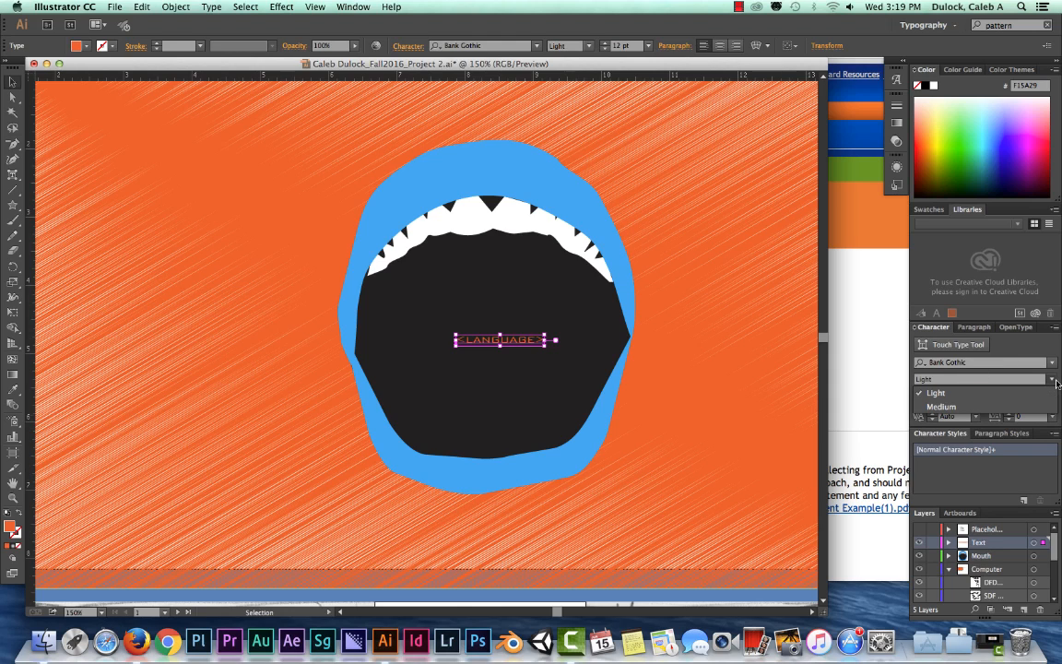
pyautogui.click(941, 406)
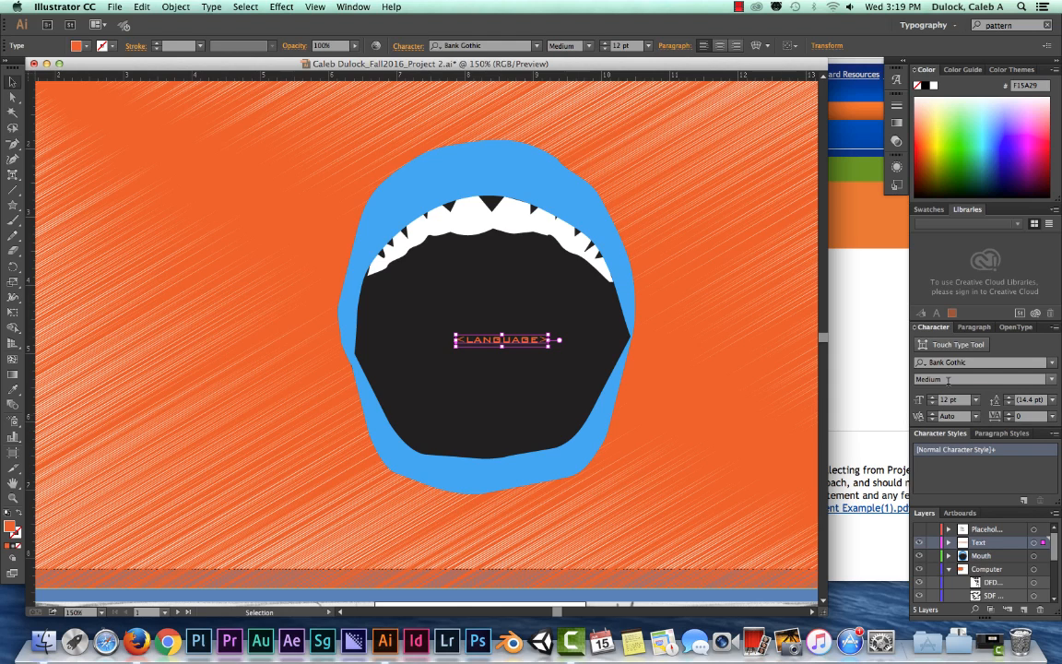
pyautogui.click(1051, 382)
pyautogui.click(1051, 382)
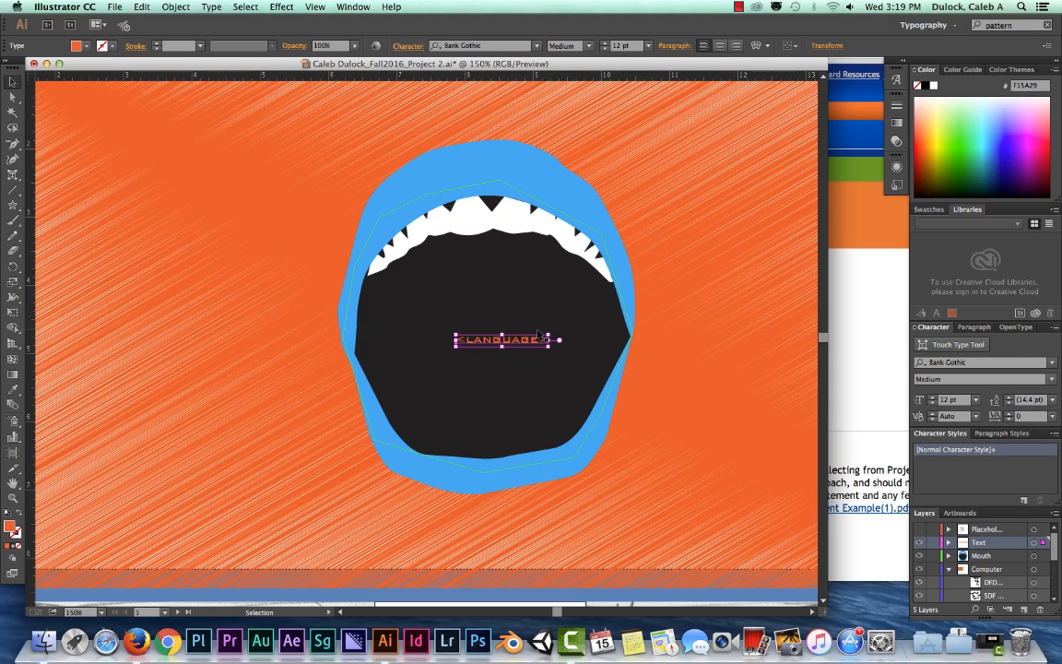
# Move the <LANGUAGE> text slightly up and to the left within the black mouth opening.
pyautogui.moveTo(537, 341); pyautogui.dragTo(518, 329)
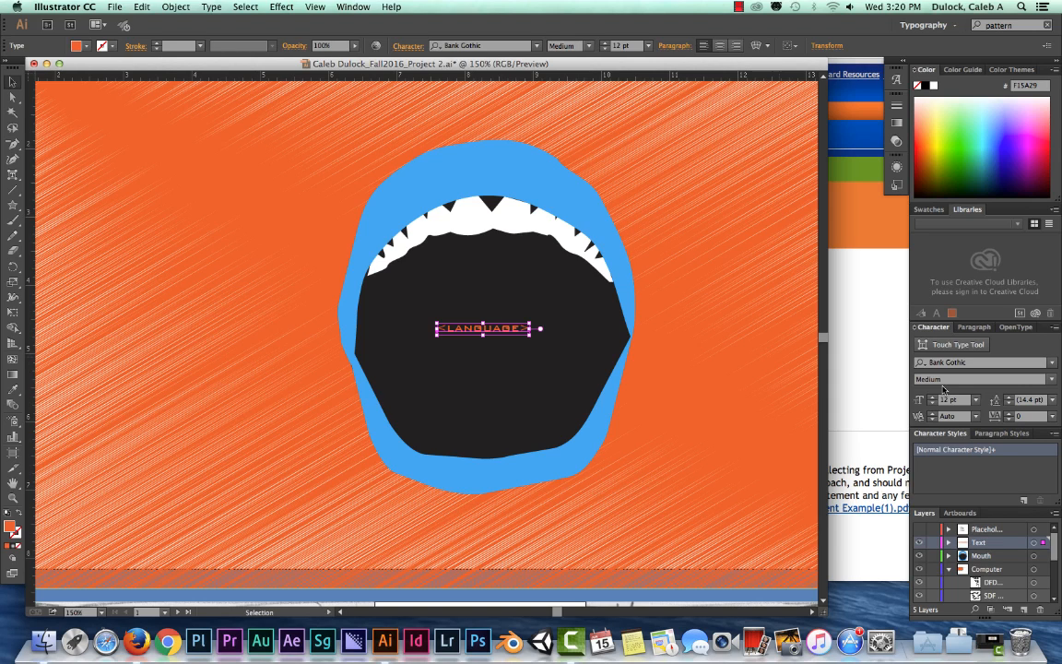
pyautogui.click(1052, 380)
pyautogui.click(1053, 381)
# Increase the font size of the <LANGUAGE> text to 24 pt.
pyautogui.click(932, 396)
pyautogui.click(932, 396)
pyautogui.click(932, 396)
pyautogui.click(932, 396)
pyautogui.click(933, 397)
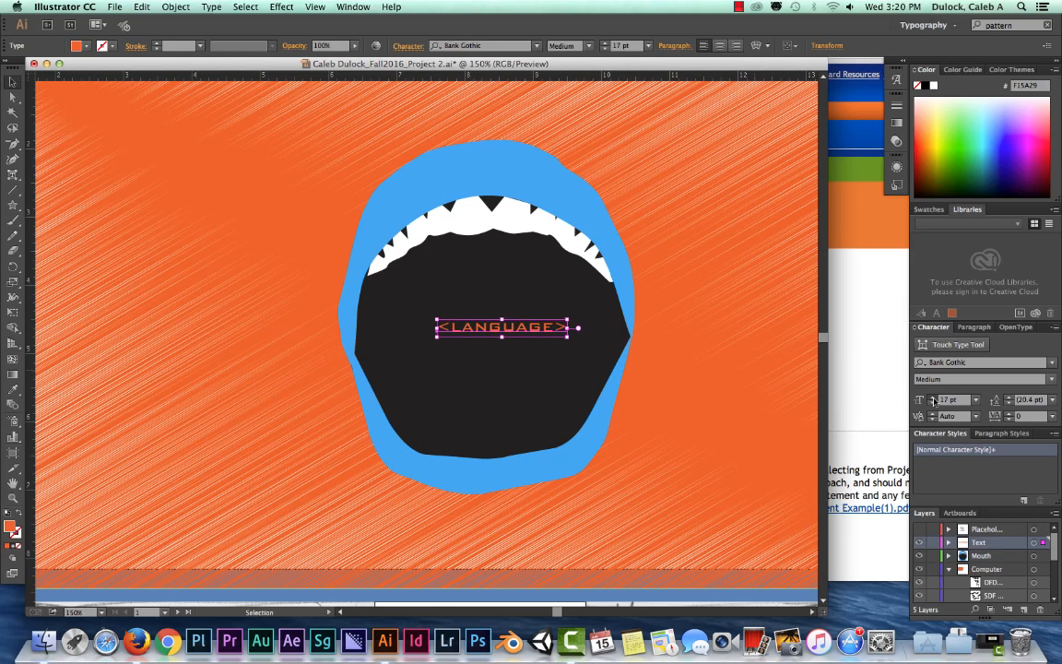
pyautogui.click(932, 397)
pyautogui.click(932, 397)
pyautogui.click(932, 397)
pyautogui.click(976, 402)
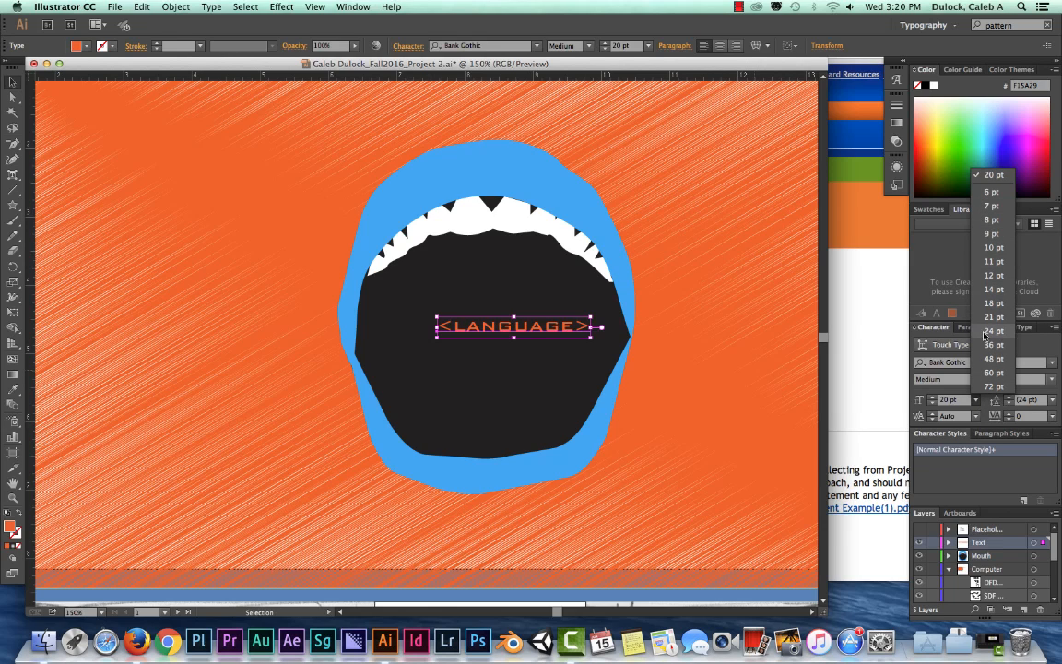
pyautogui.click(985, 332)
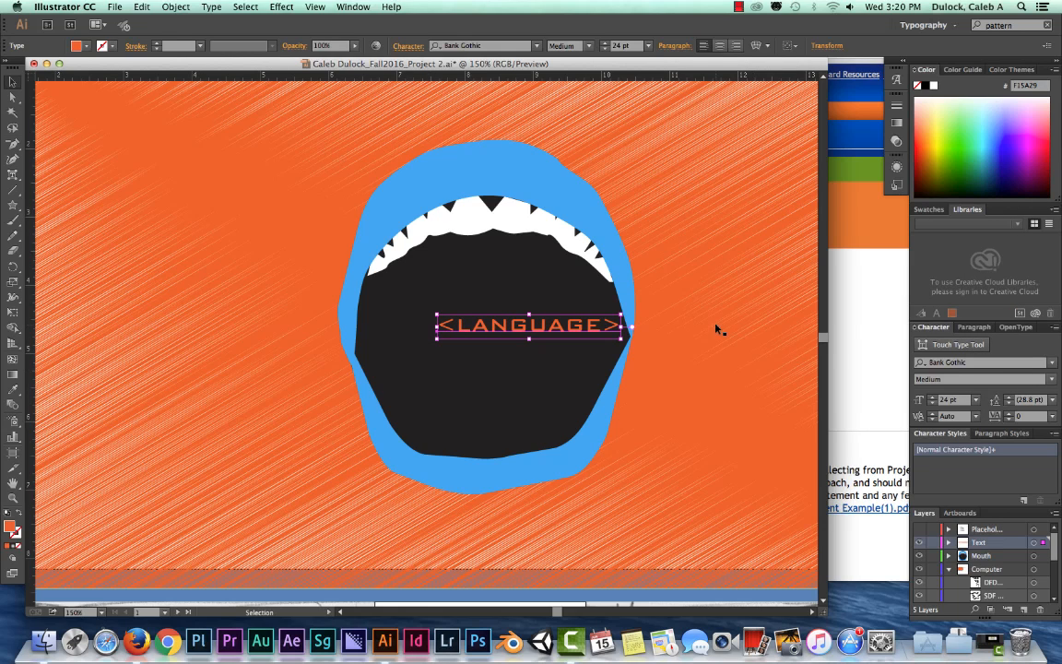
# Enlarge the <LANGUAGE> text to 27 pt and recentre it inside the mouth opening.
pyautogui.press('Up')
pyautogui.press('Up')
pyautogui.press('Up')
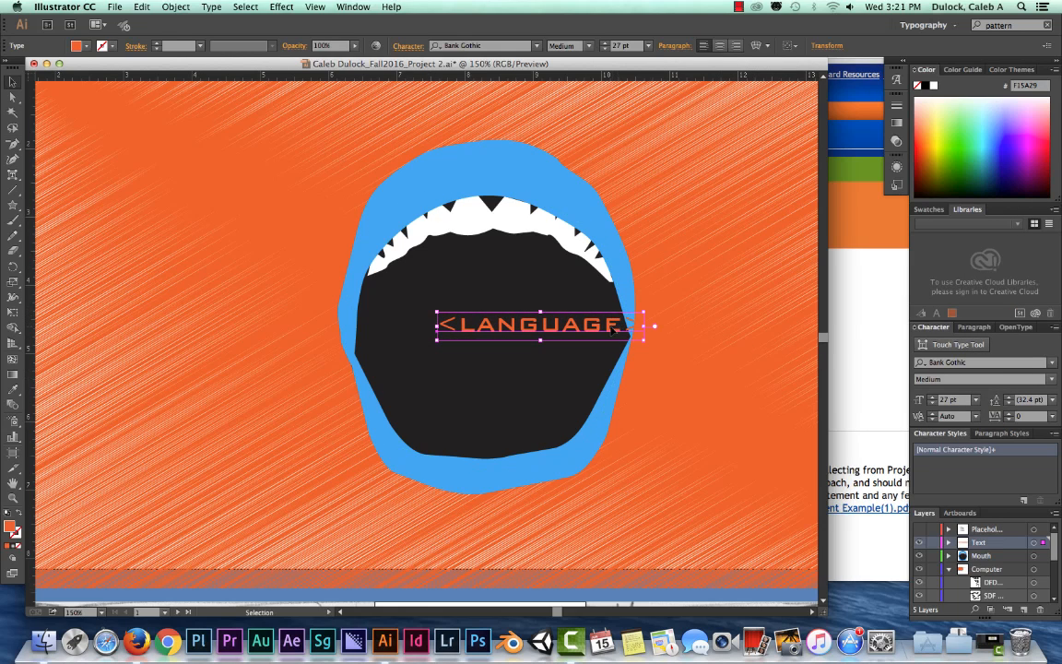
pyautogui.moveTo(611, 328); pyautogui.dragTo(560, 334)
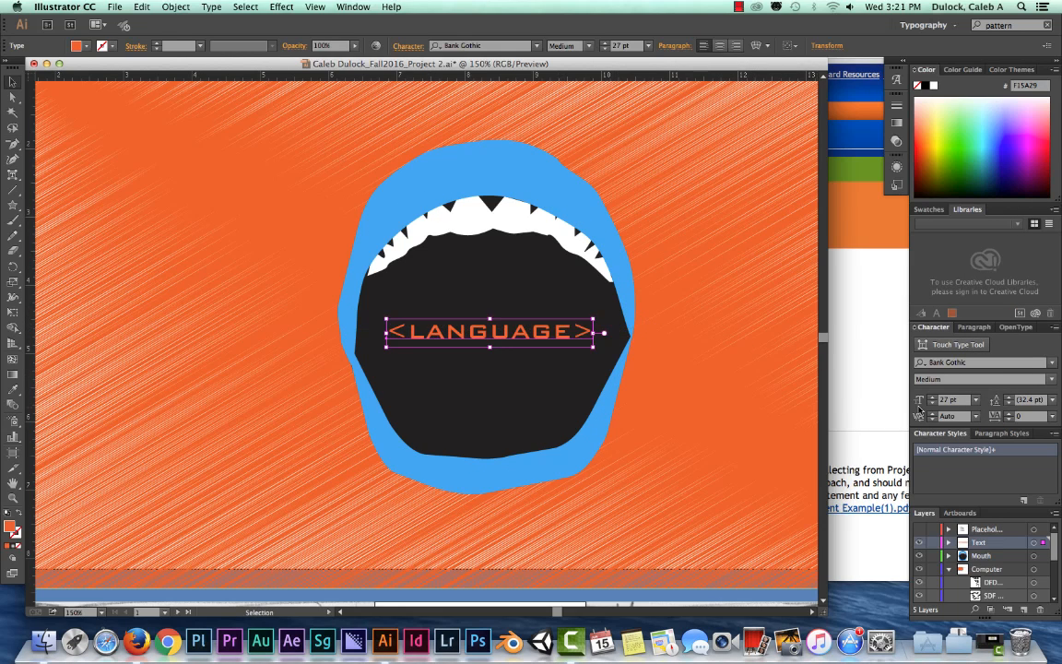
# Enlarge the <LANGUAGE> text to 32 pt and shift it left across the mouth's left edge.
pyautogui.click(932, 397)
pyautogui.click(932, 398)
pyautogui.click(932, 398)
pyautogui.click(932, 398)
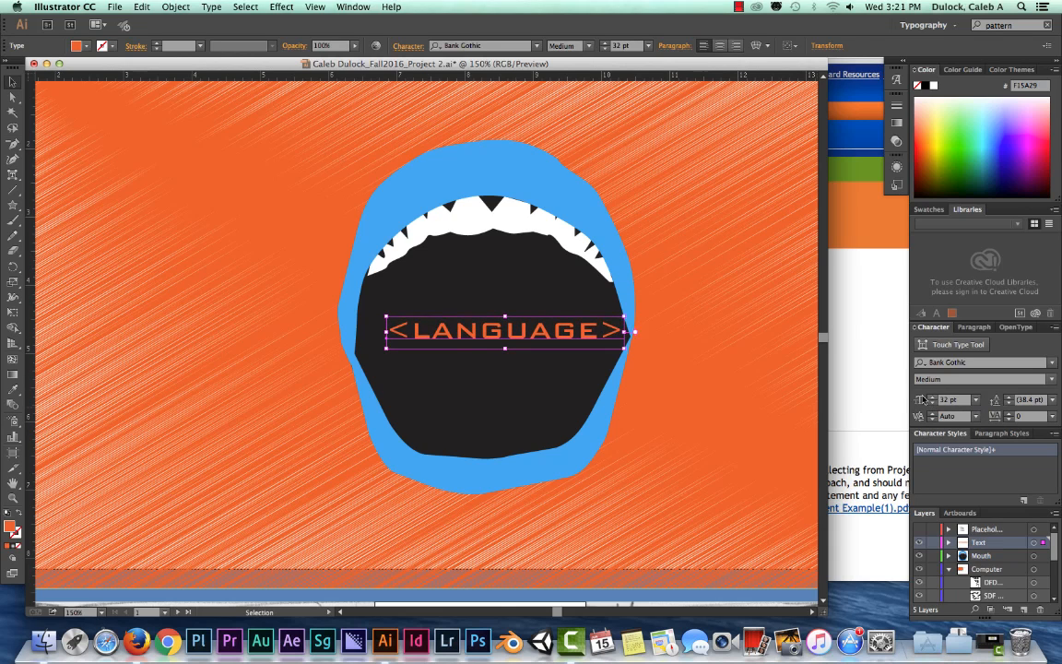
pyautogui.click(932, 398)
pyautogui.moveTo(626, 338); pyautogui.dragTo(563, 340)
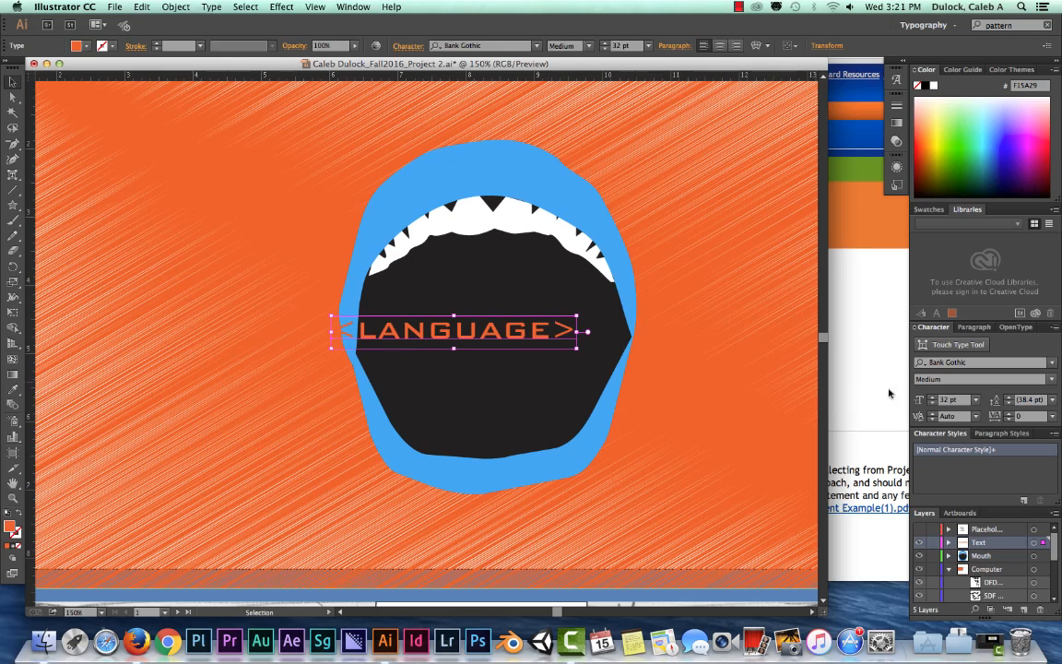
# Enlarge the <LANGUAGE> text to 35 pt and move it right so it lies inside the mouth opening.
pyautogui.click(934, 399)
pyautogui.click(934, 399)
pyautogui.click(934, 399)
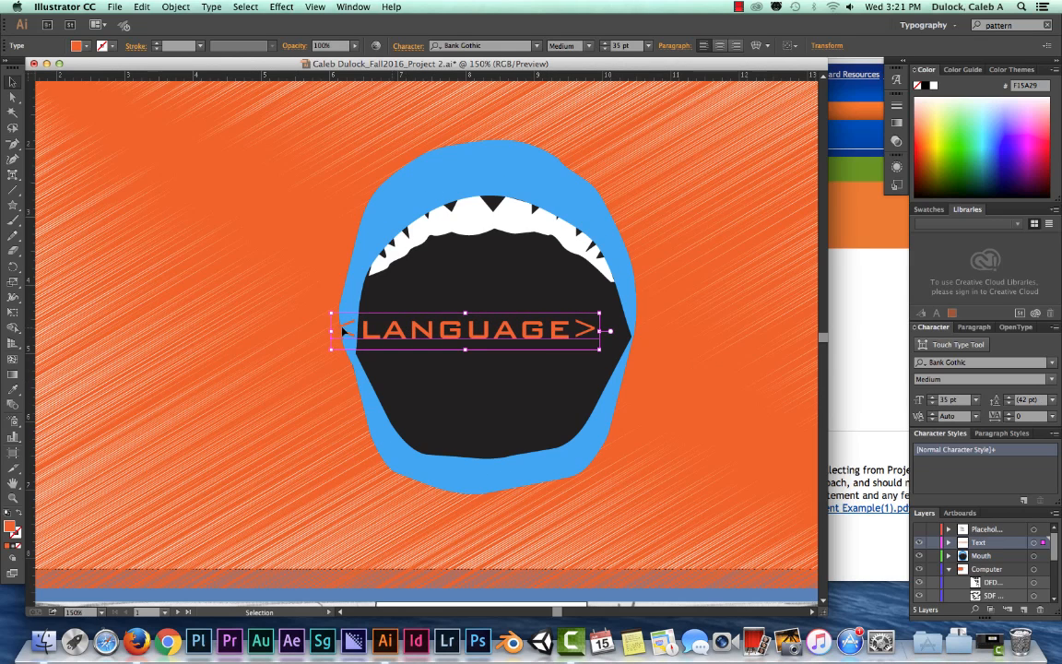
pyautogui.moveTo(365, 333); pyautogui.dragTo(389, 333)
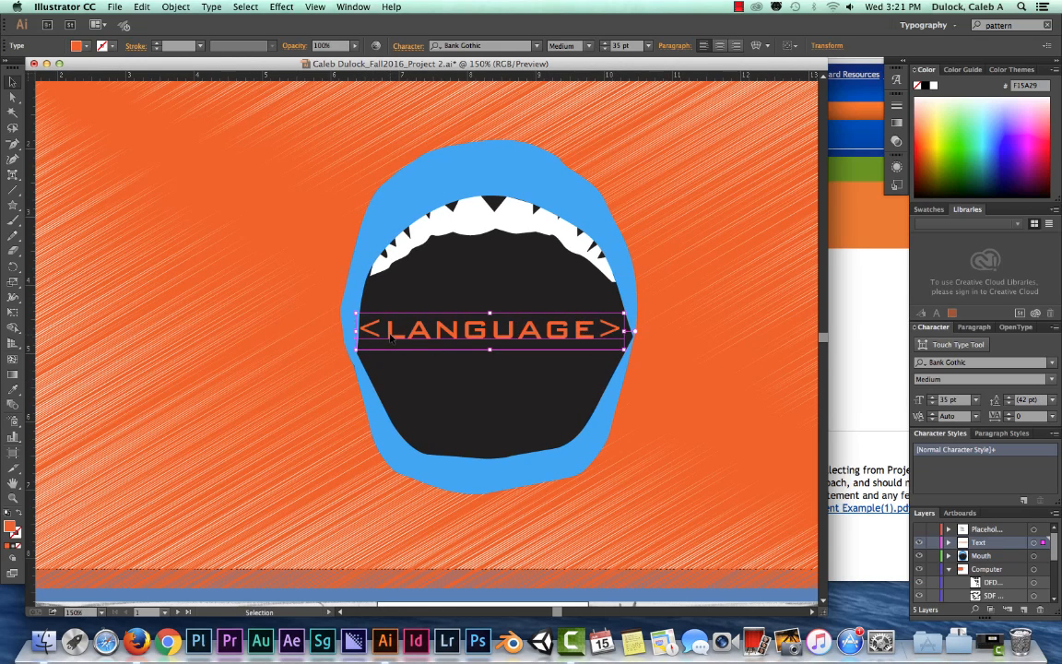
# Set the <LANGUAGE> text's font size to 36 pt, spanning the mouth's width, and nudge it slightly down.
pyautogui.click(935, 399)
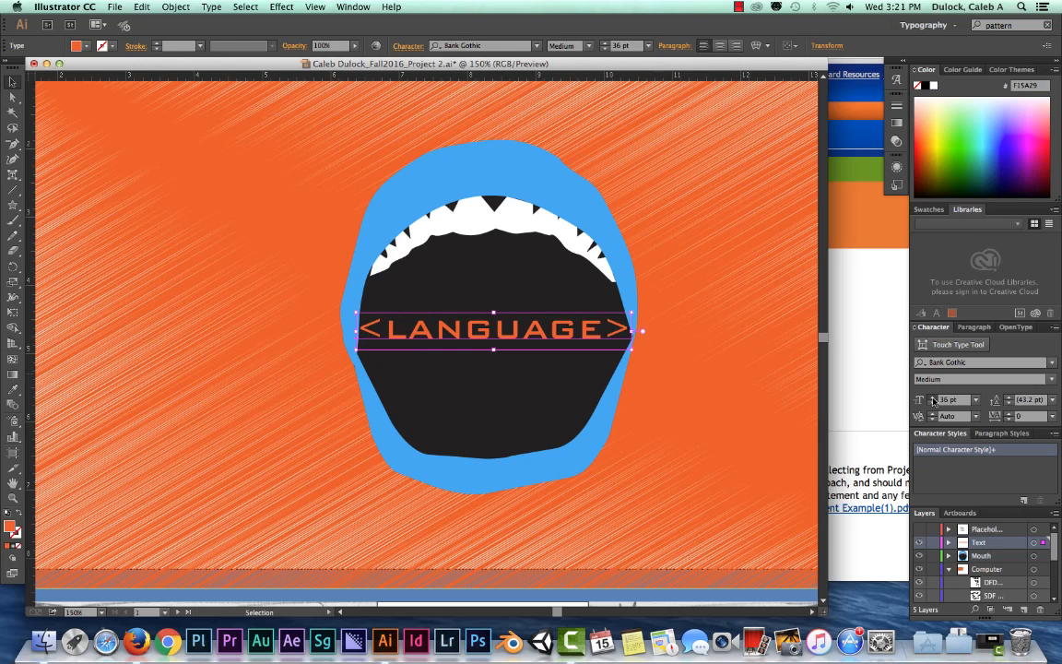
pyautogui.click(934, 399)
pyautogui.click(934, 399)
pyautogui.click(934, 399)
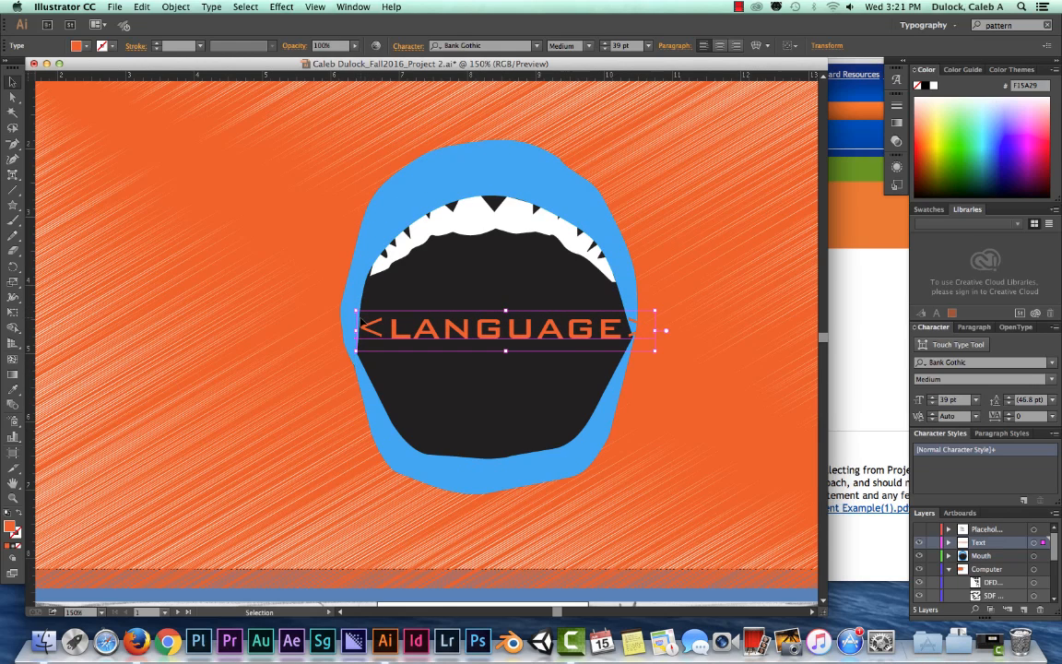
pyautogui.click(933, 404)
pyautogui.click(933, 404)
pyautogui.click(933, 404)
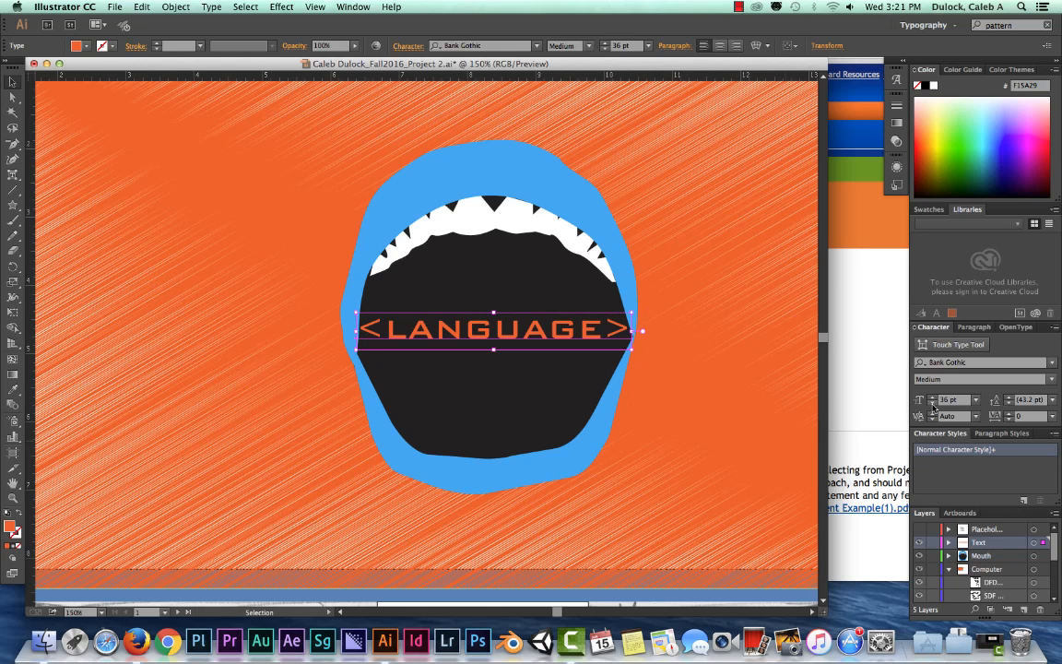
pyautogui.moveTo(533, 333); pyautogui.dragTo(530, 338)
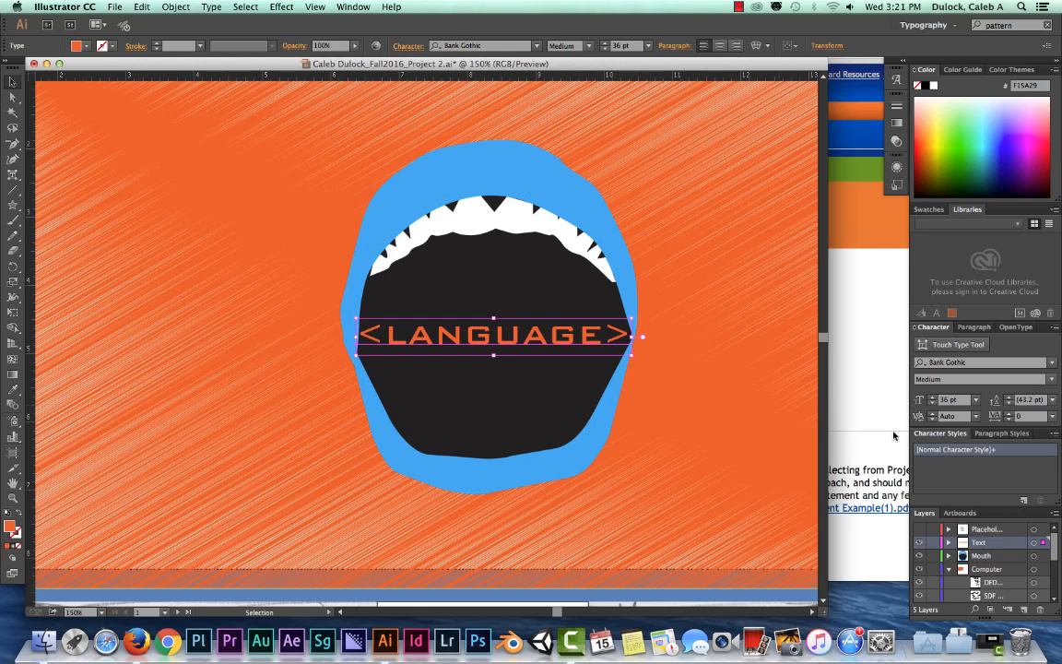
# Deselect the text and show the full set of character options, including vertical scale and baseline shift.
pyautogui.click(648, 311)
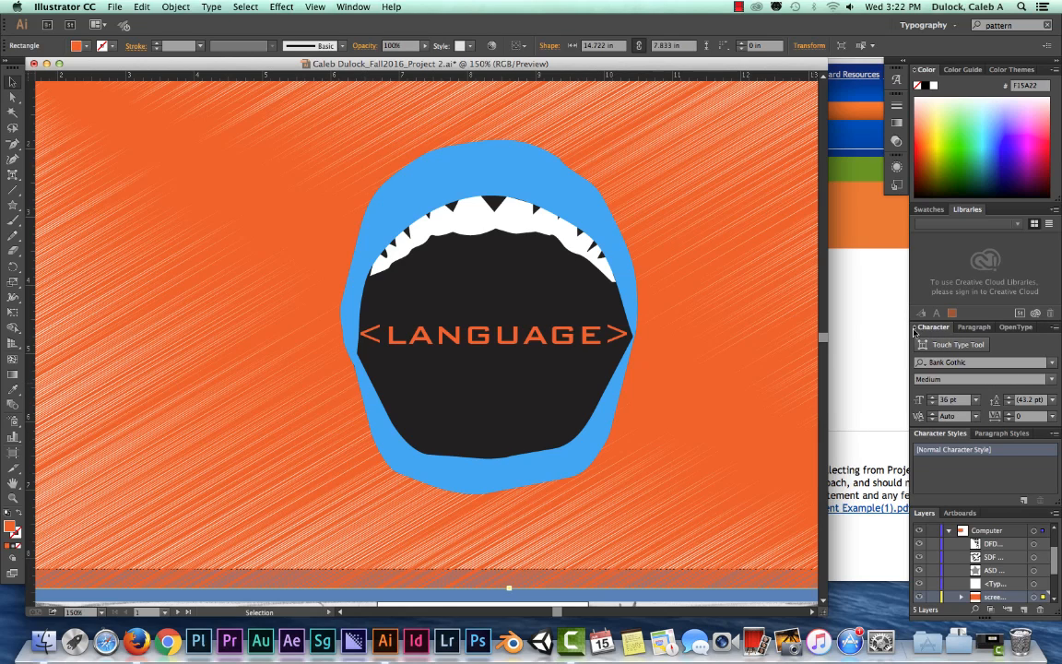
pyautogui.click(1055, 330)
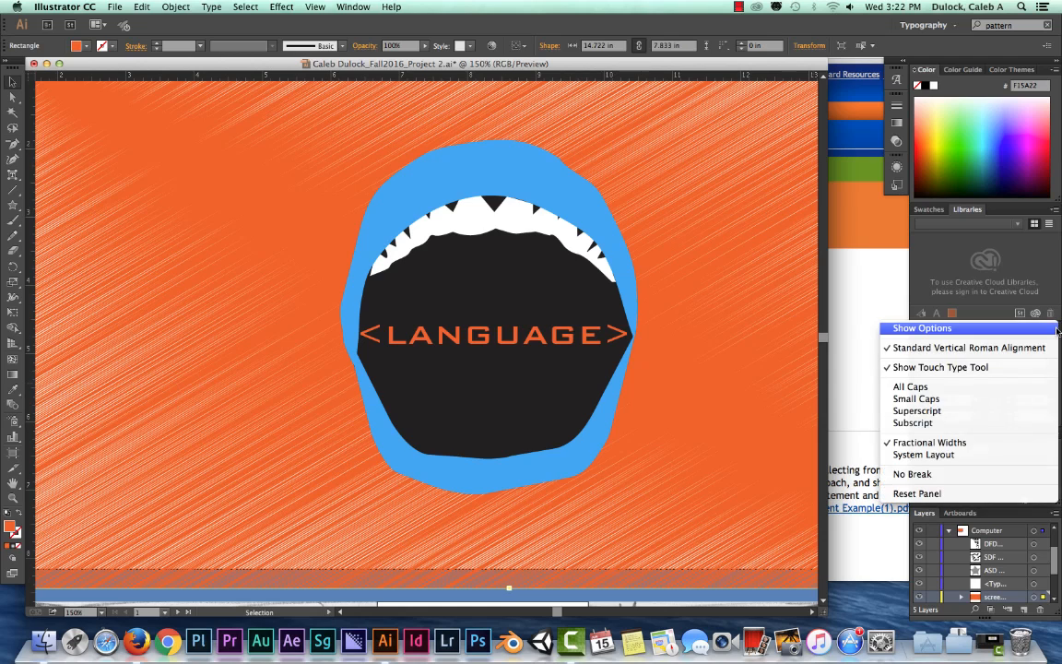
pyautogui.click(943, 329)
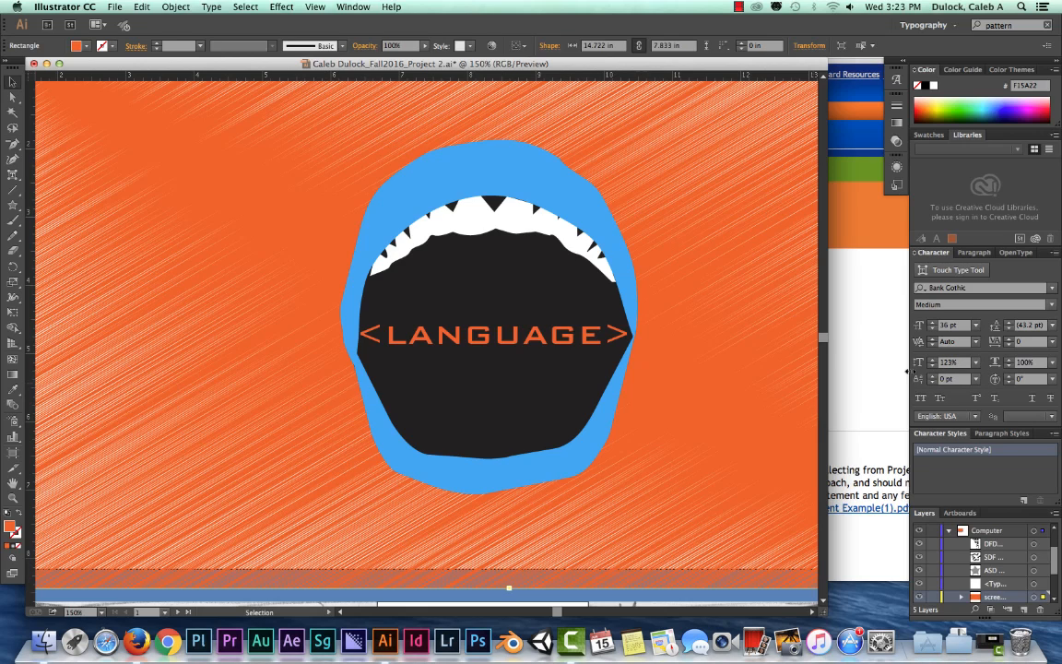
# Select the <LANGUAGE> text and set its vertical scale to 180%.
pyautogui.click(595, 339)
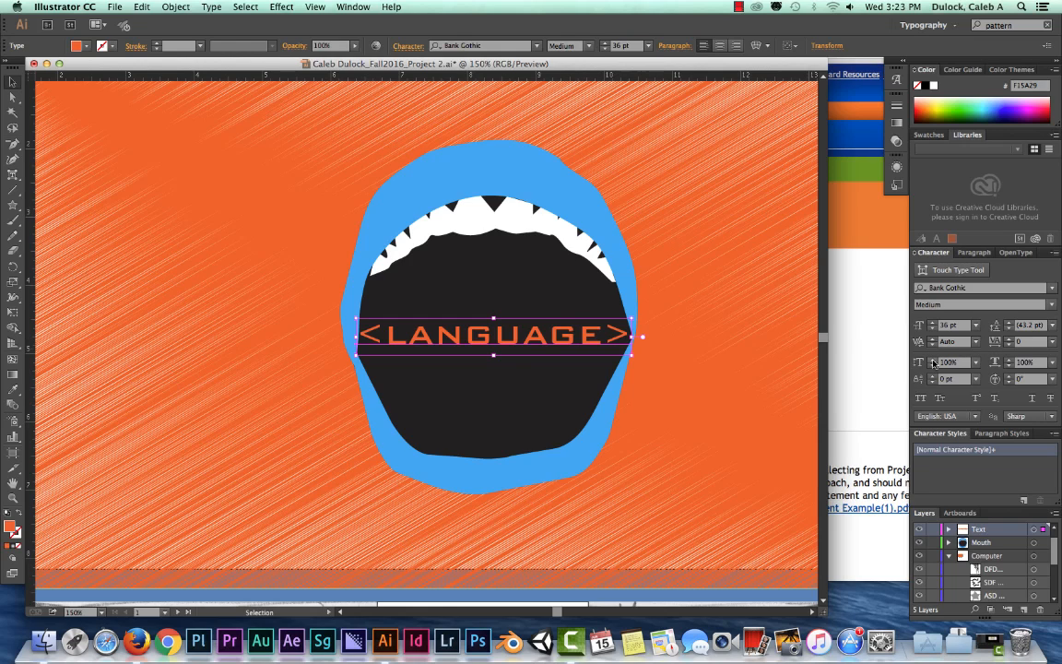
pyautogui.moveTo(933, 362); pyautogui.dragTo(934, 362)
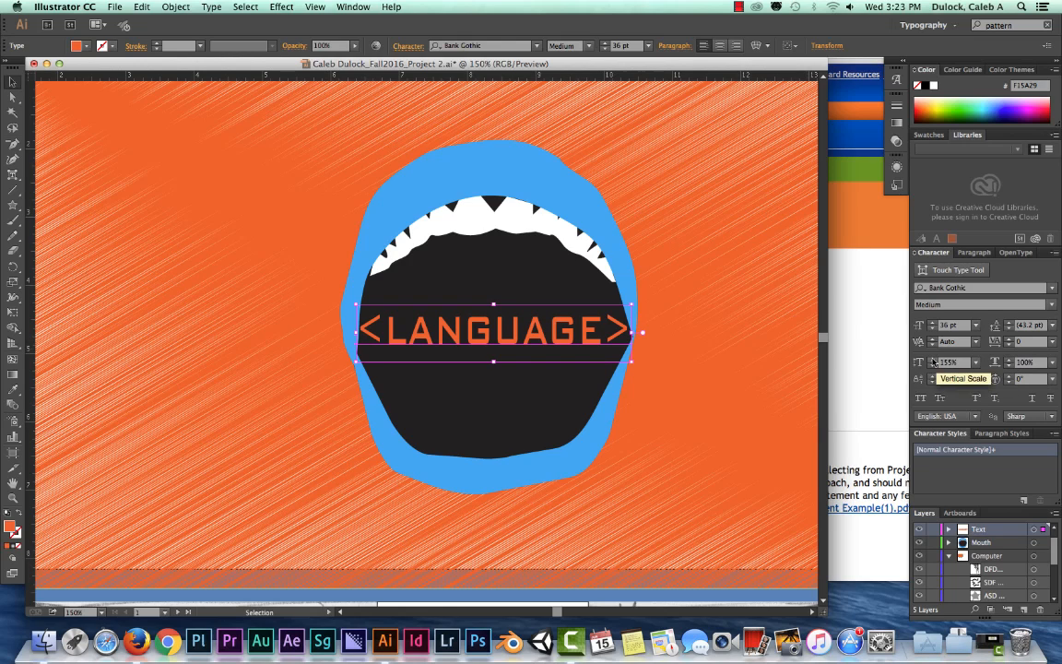
pyautogui.moveTo(933, 363); pyautogui.dragTo(934, 363)
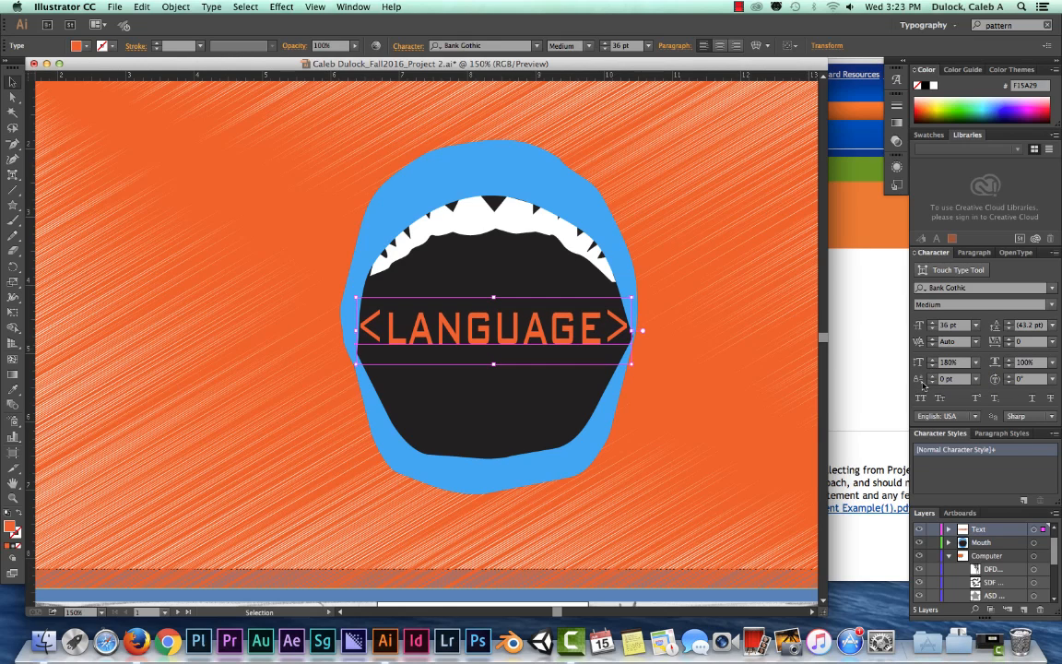
# Try a -3° character rotation on the <LANGUAGE> text and return it to 0°.
pyautogui.click(1010, 377)
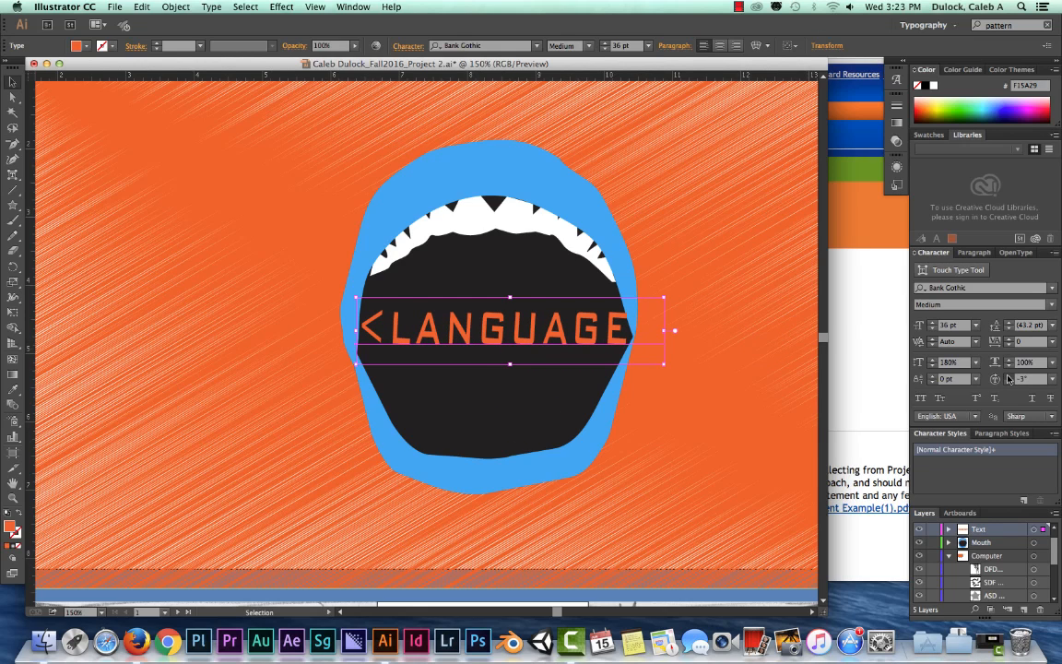
pyautogui.click(1009, 377)
pyautogui.click(1008, 378)
pyautogui.click(1009, 378)
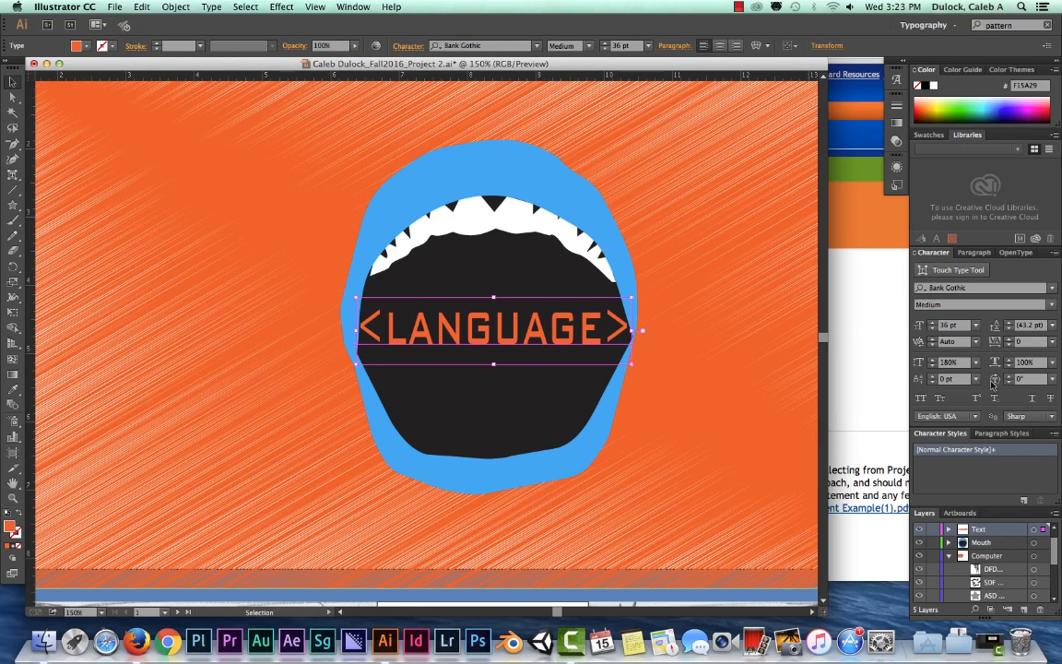
# Increase the <LANGUAGE> text's vertical scale to 325% and move it slightly down inside the mouth opening.
pyautogui.moveTo(934, 360); pyautogui.dragTo(934, 361)
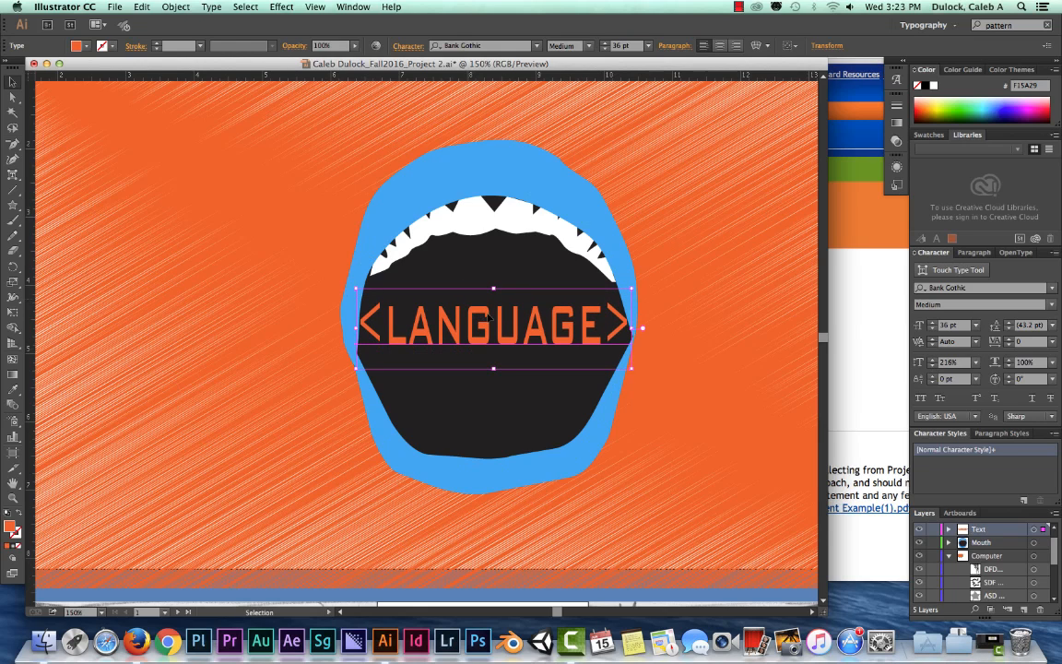
pyautogui.moveTo(534, 328); pyautogui.dragTo(535, 344)
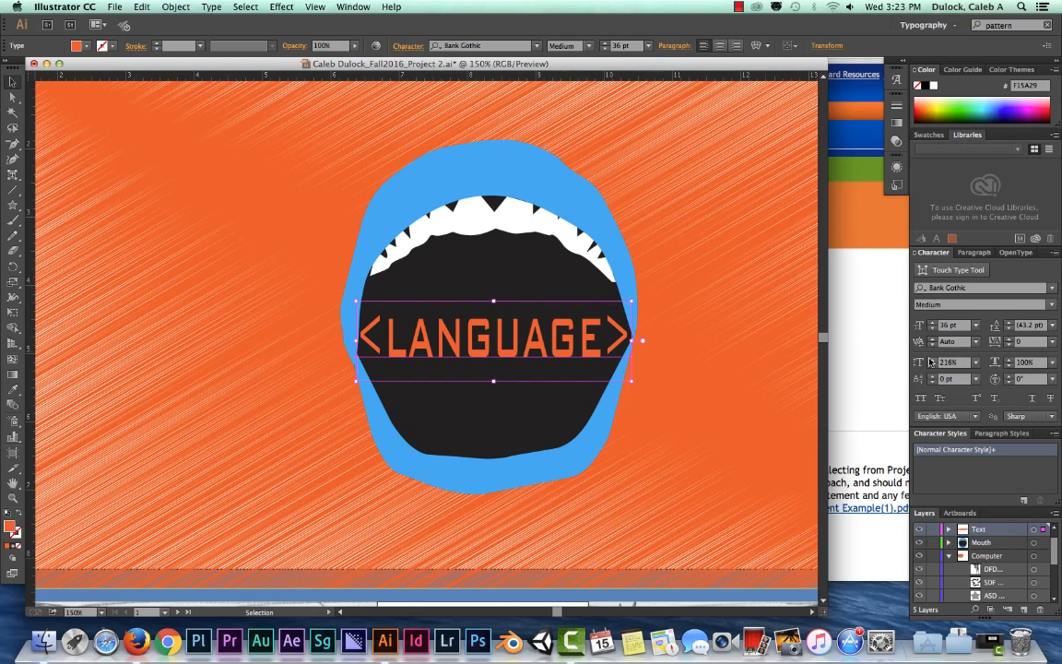
pyautogui.moveTo(934, 360); pyautogui.dragTo(934, 361)
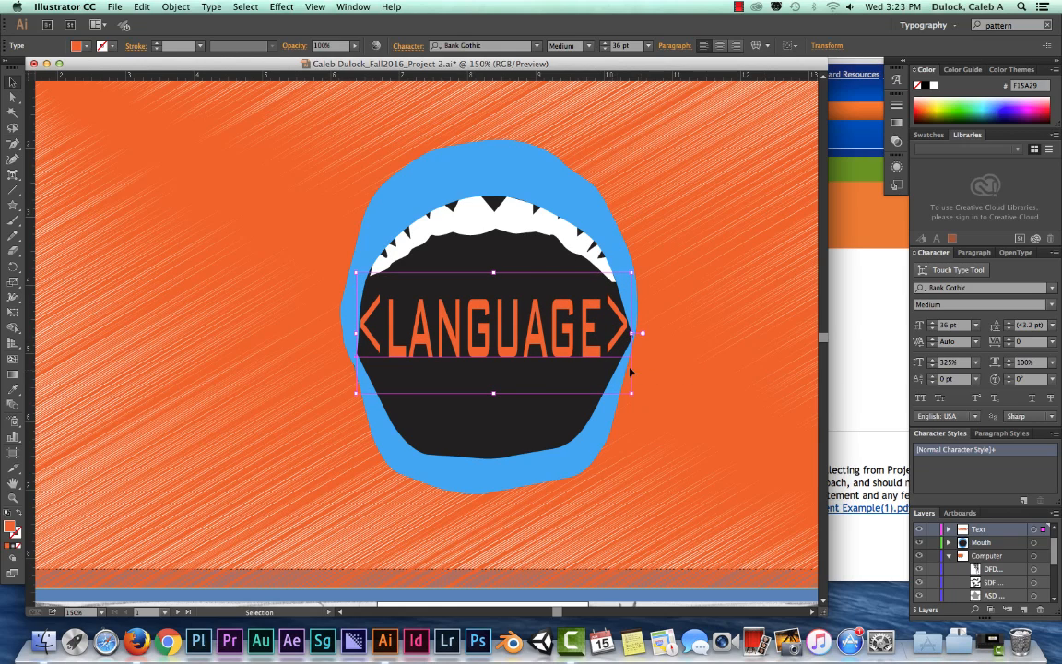
pyautogui.moveTo(594, 353); pyautogui.dragTo(597, 361)
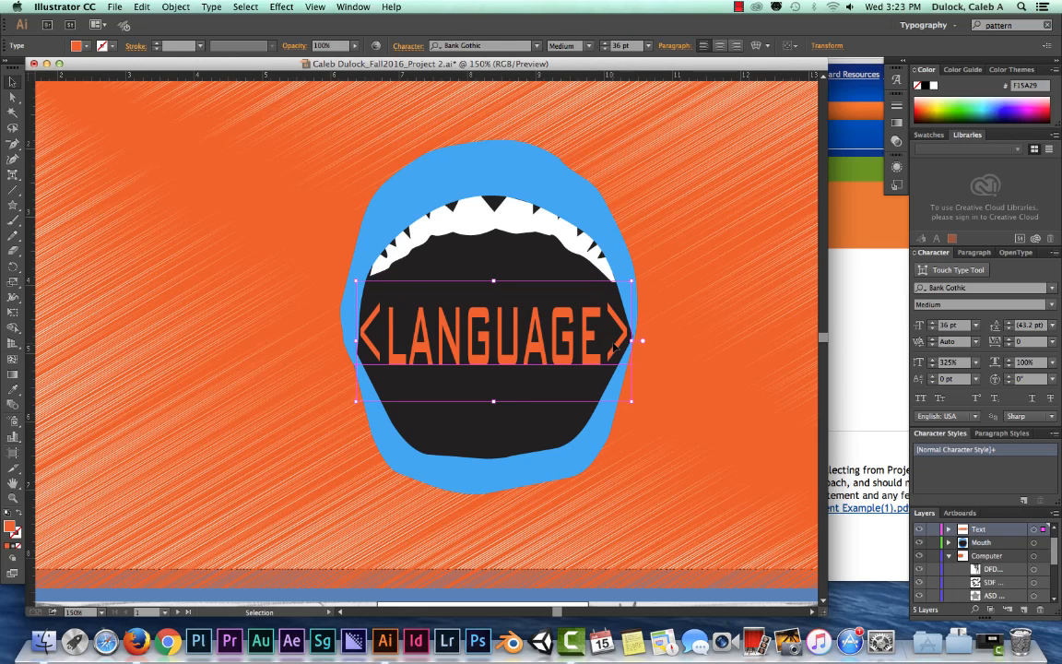
# Show the paragraph options and make the expanded Placeholders layer visible.
pyautogui.click(964, 255)
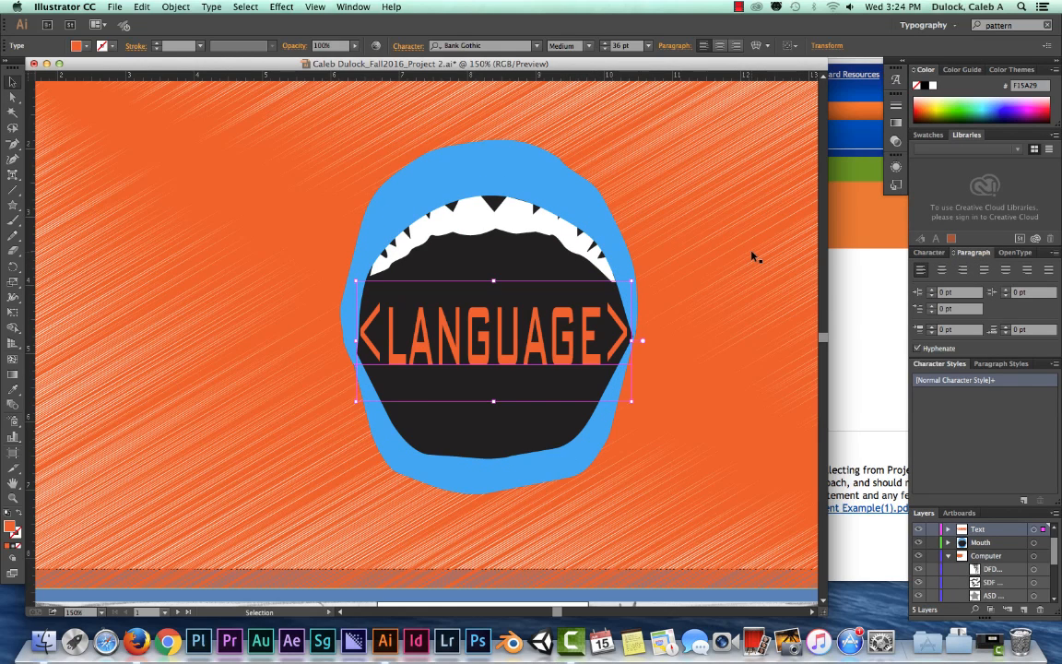
pyautogui.press('super+minus')
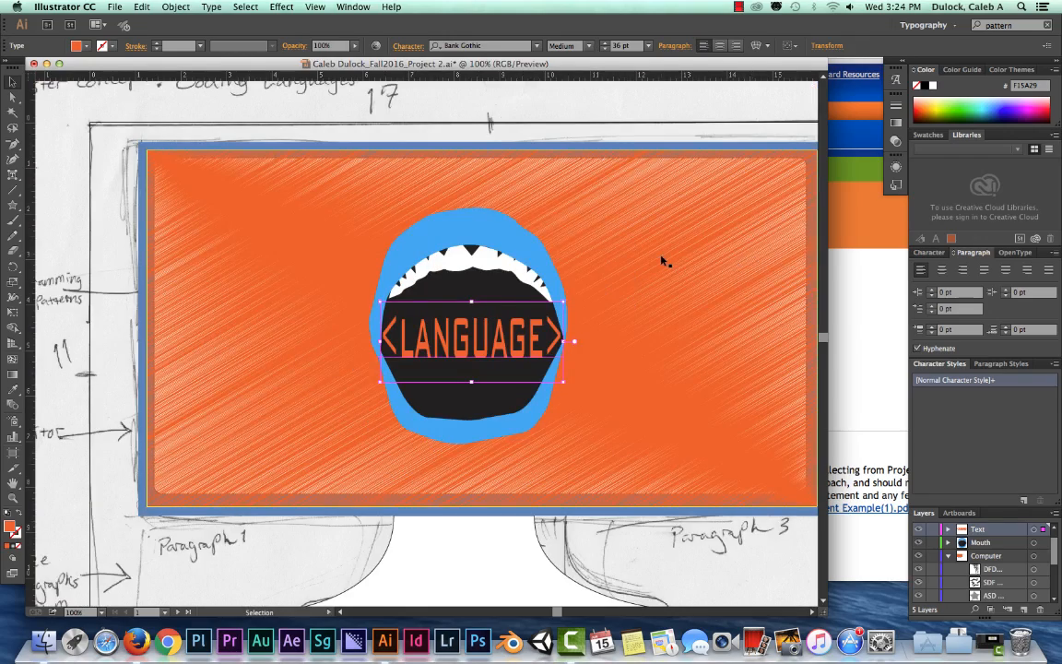
pyautogui.moveTo(706, 246); pyautogui.dragTo(631, 261)
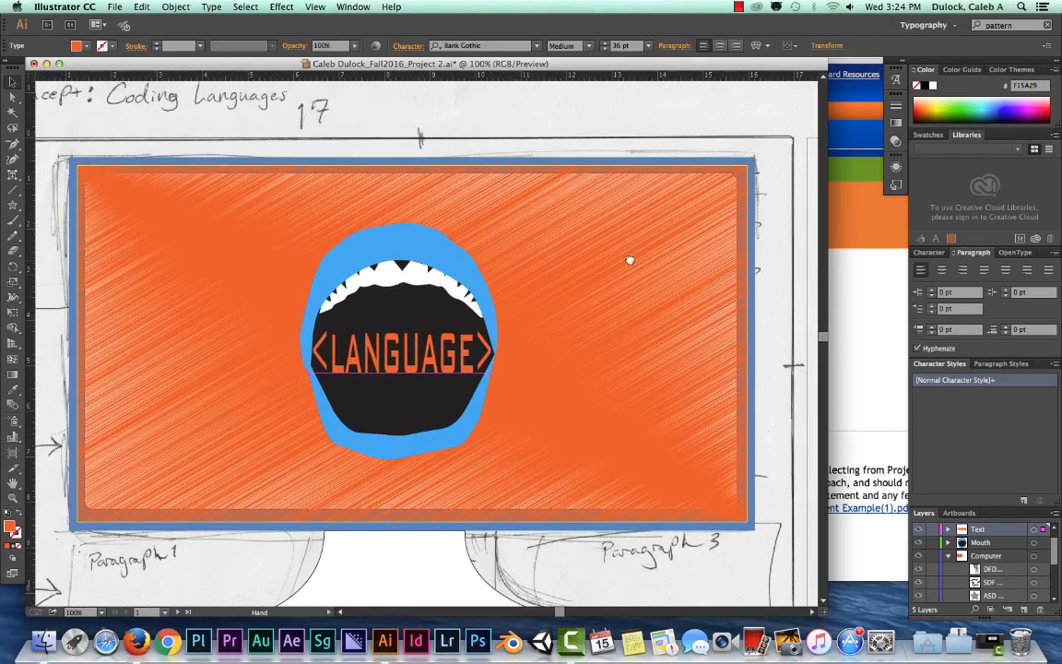
pyautogui.scroll(1, 965, 571)
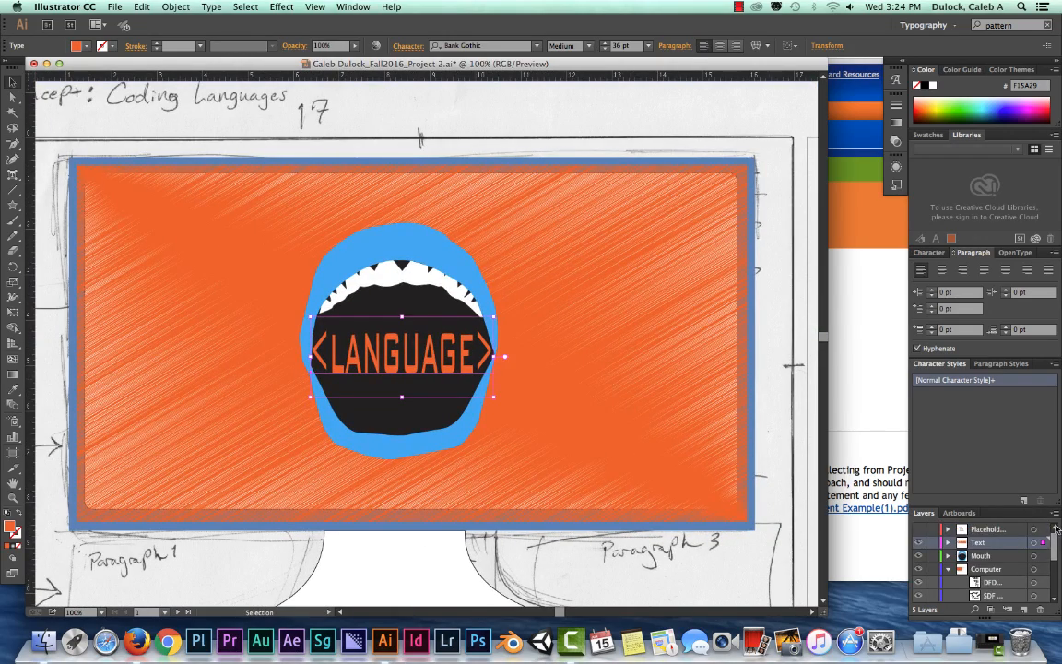
pyautogui.click(948, 569)
pyautogui.click(949, 530)
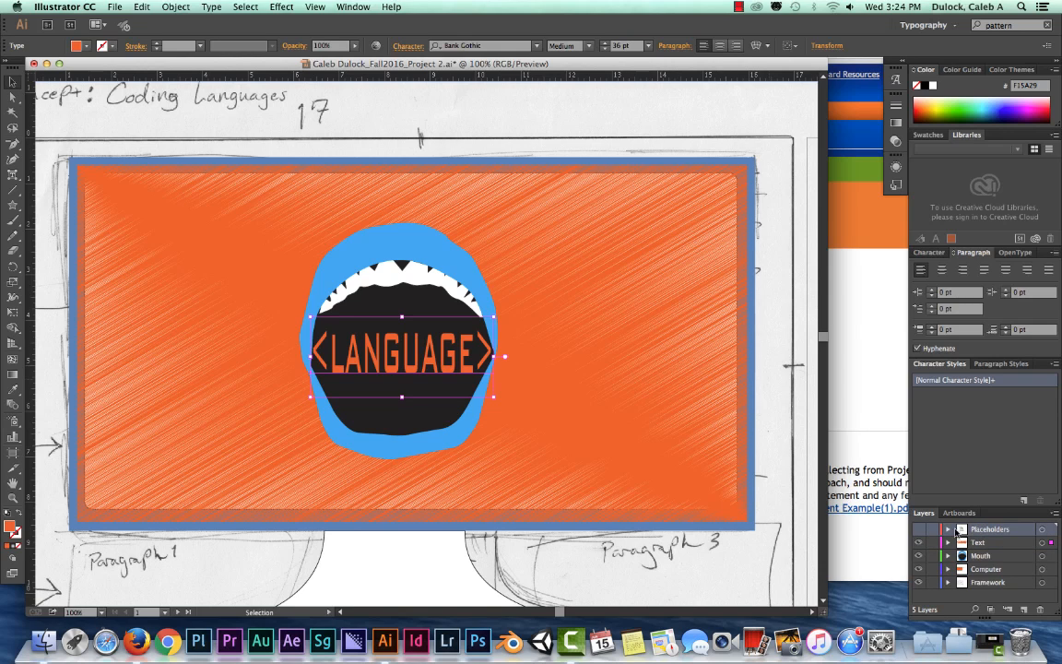
pyautogui.click(949, 532)
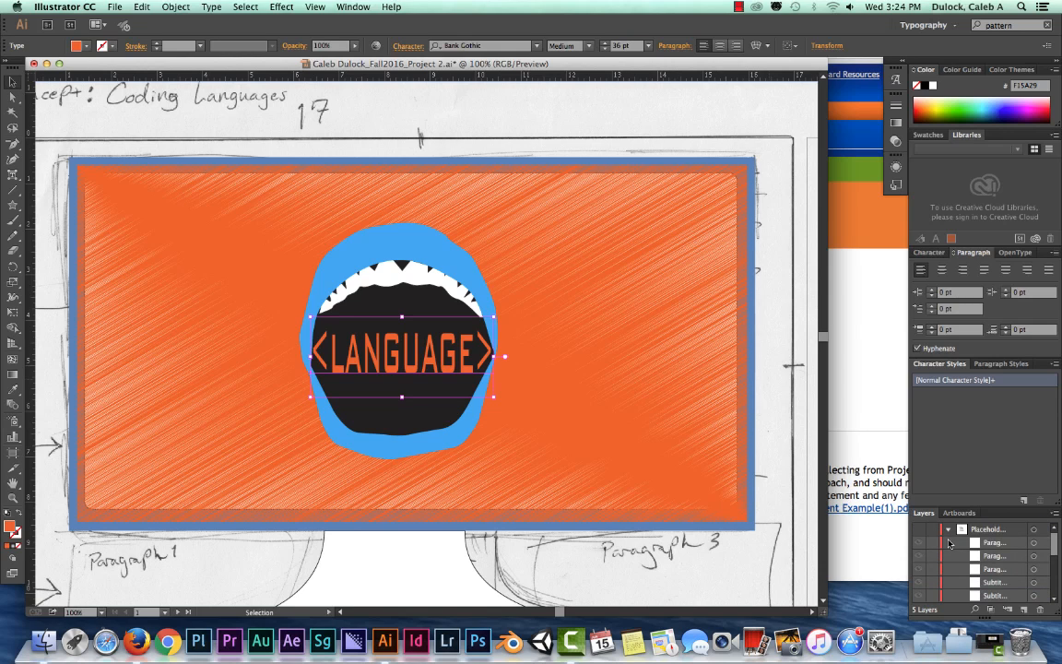
pyautogui.click(923, 530)
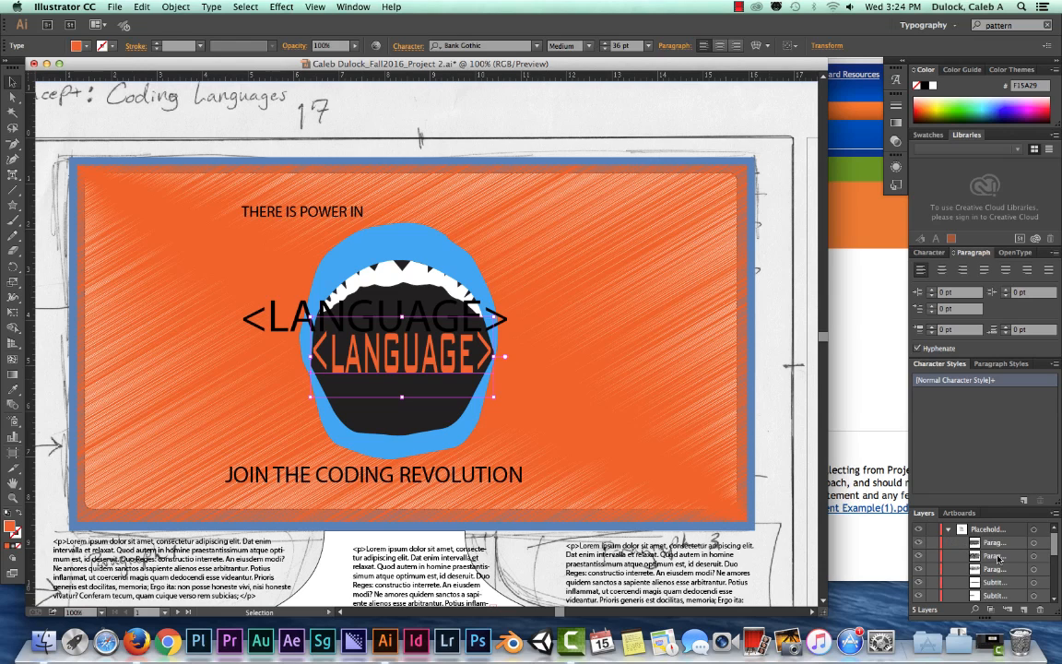
# Resize the third placeholder paragraph's text frame slightly wider and extend it down to the artboard's lower edge.
pyautogui.click(1034, 543)
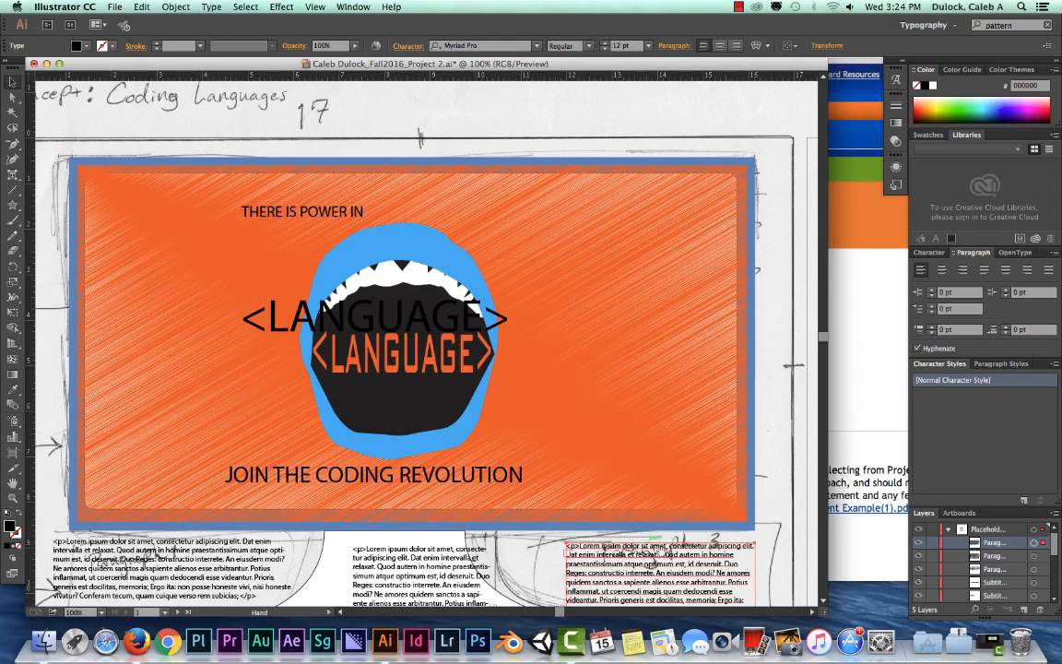
pyautogui.scroll(-6, 650, 498)
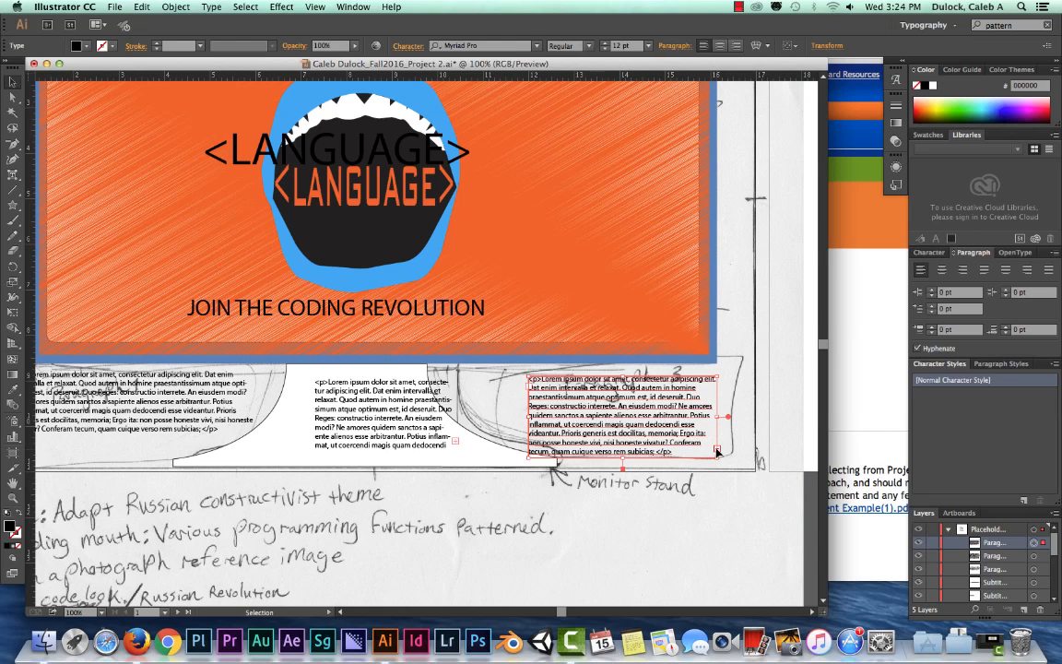
pyautogui.moveTo(716, 456); pyautogui.dragTo(724, 526)
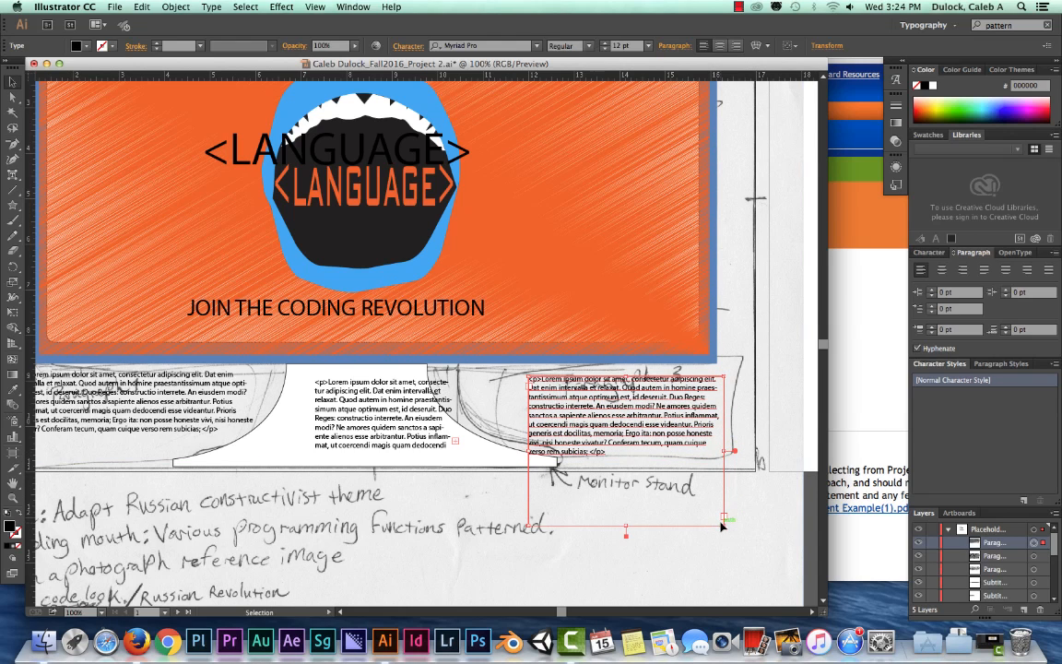
pyautogui.moveTo(724, 524); pyautogui.dragTo(727, 464)
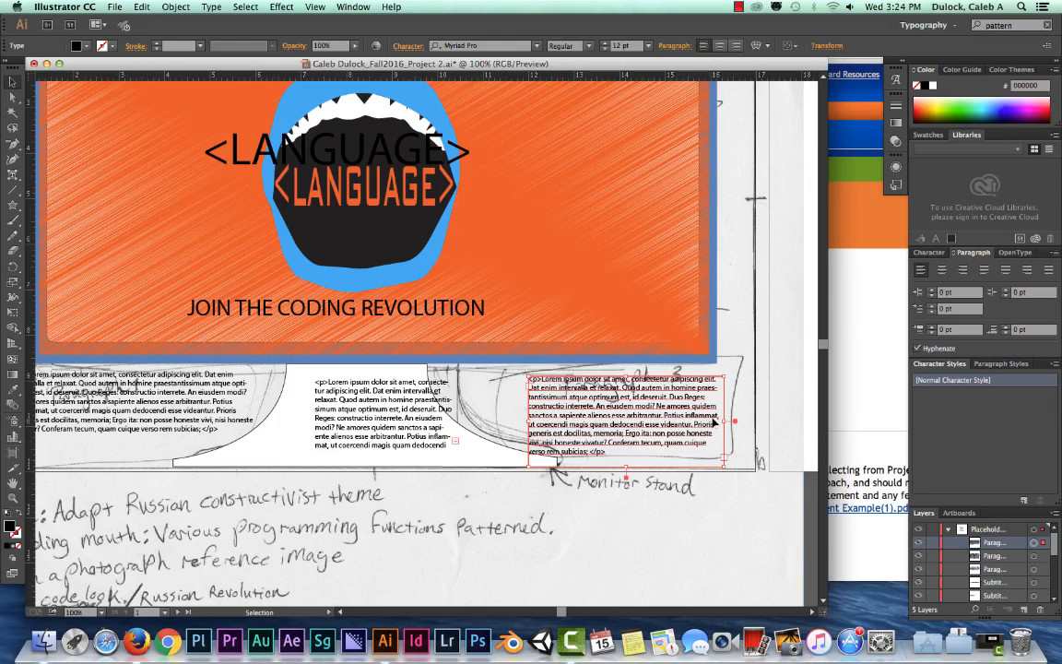
# Hide the Framework layer that holds the scanned sketch.
pyautogui.press('super+equal')
pyautogui.press('super+equal')
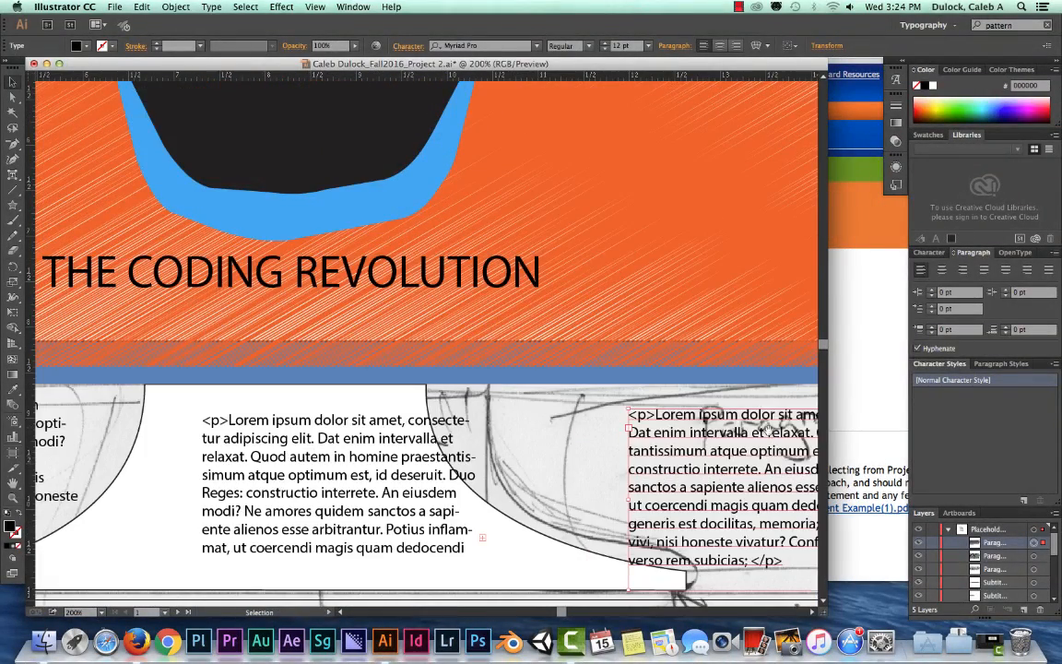
pyautogui.moveTo(761, 435); pyautogui.dragTo(412, 372)
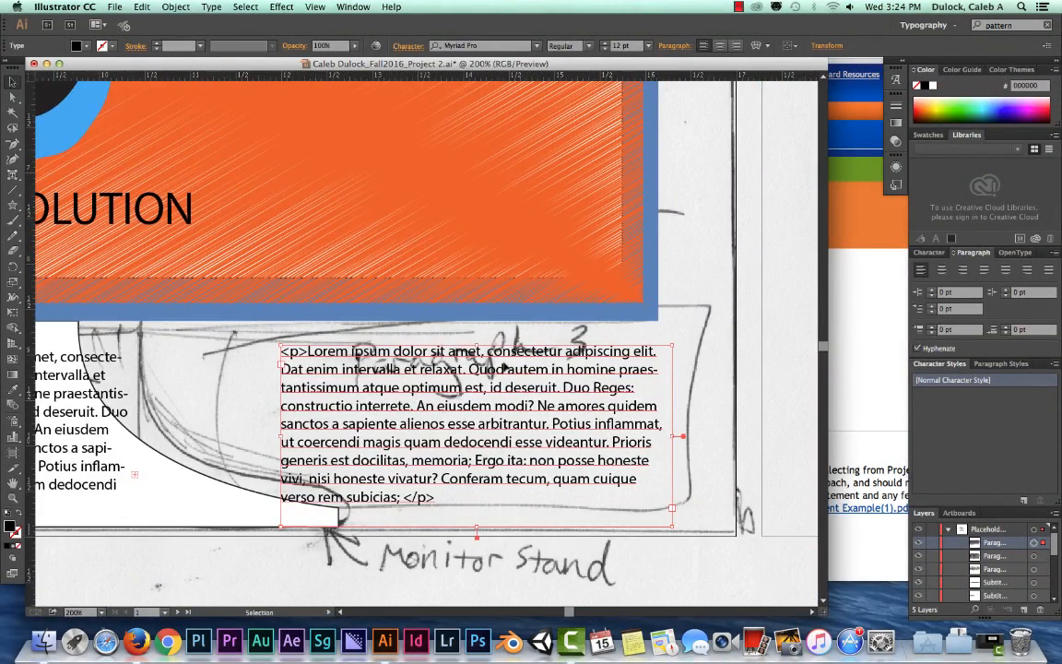
pyautogui.moveTo(531, 351); pyautogui.dragTo(417, 349)
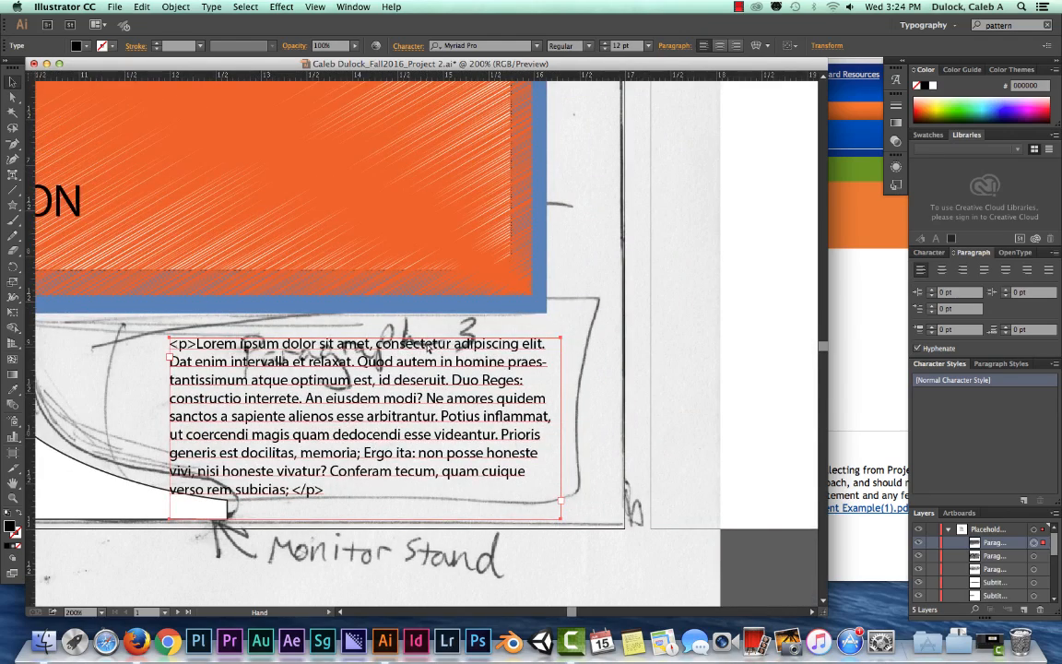
pyautogui.press('super+minus')
pyautogui.press('super+minus')
pyautogui.press('v')
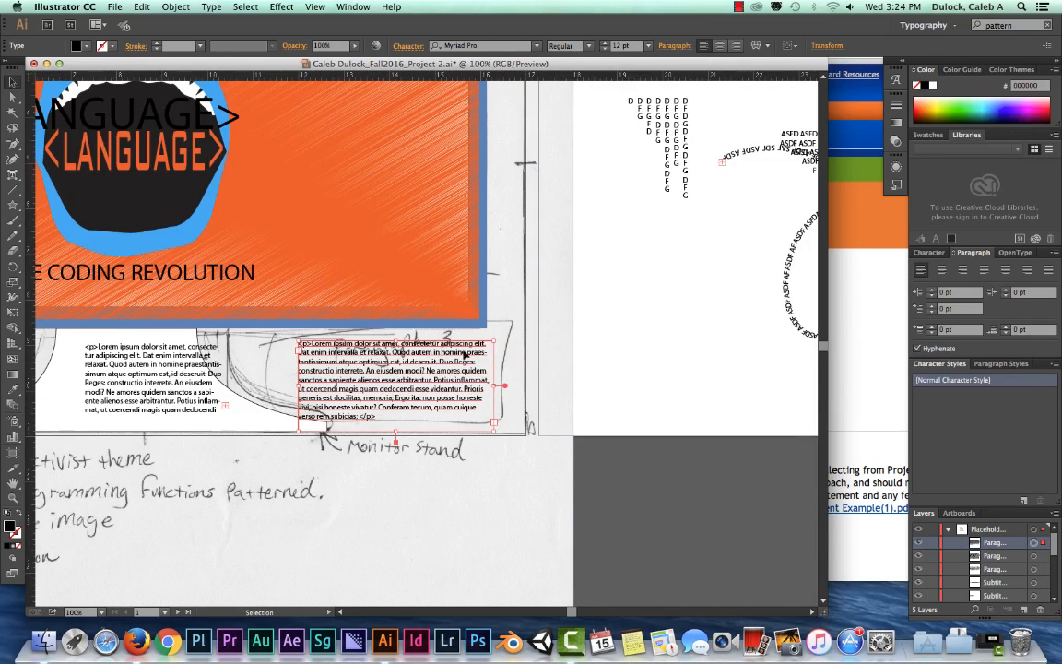
pyautogui.click(502, 324)
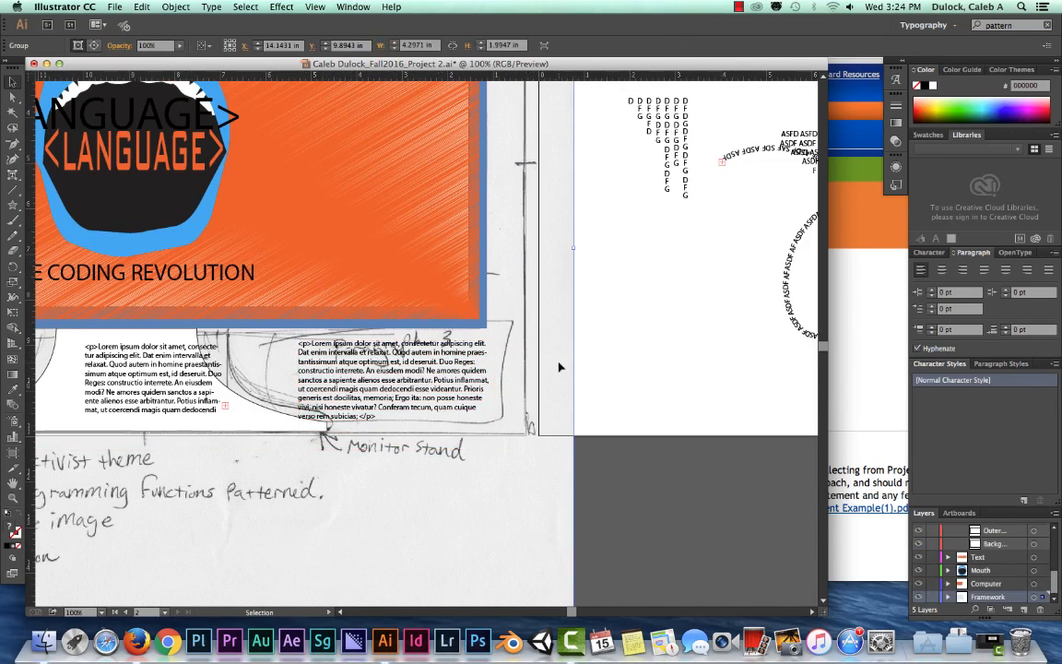
pyautogui.click(919, 598)
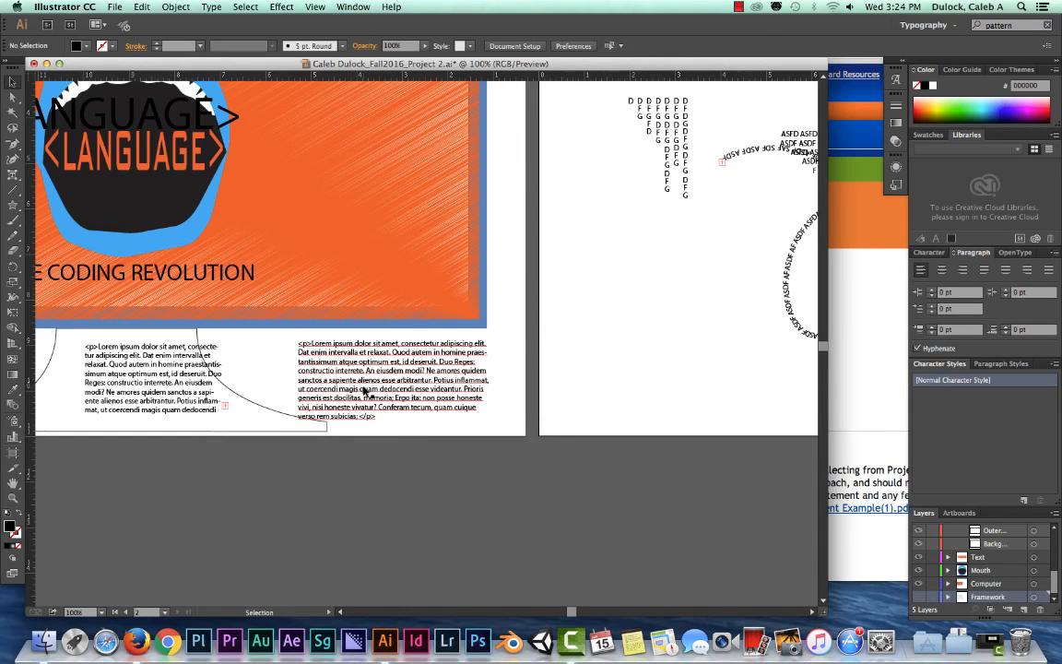
# Justify the third placeholder paragraph with its last line aligned left.
pyautogui.click(406, 357)
pyautogui.moveTo(392, 457); pyautogui.dragTo(432, 476)
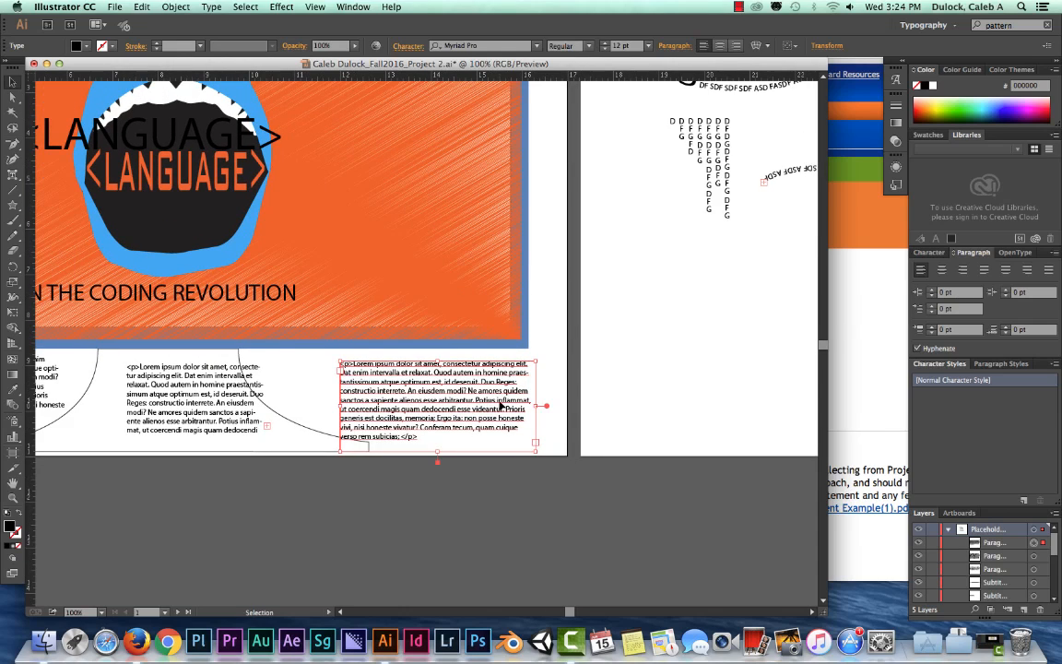
pyautogui.click(547, 372)
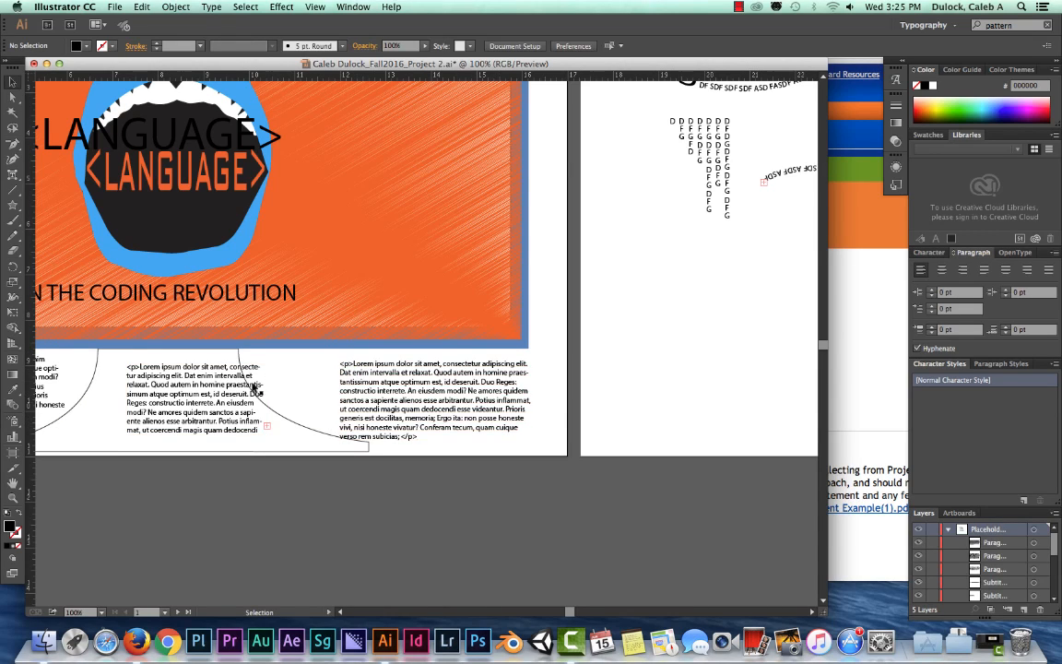
pyautogui.click(431, 386)
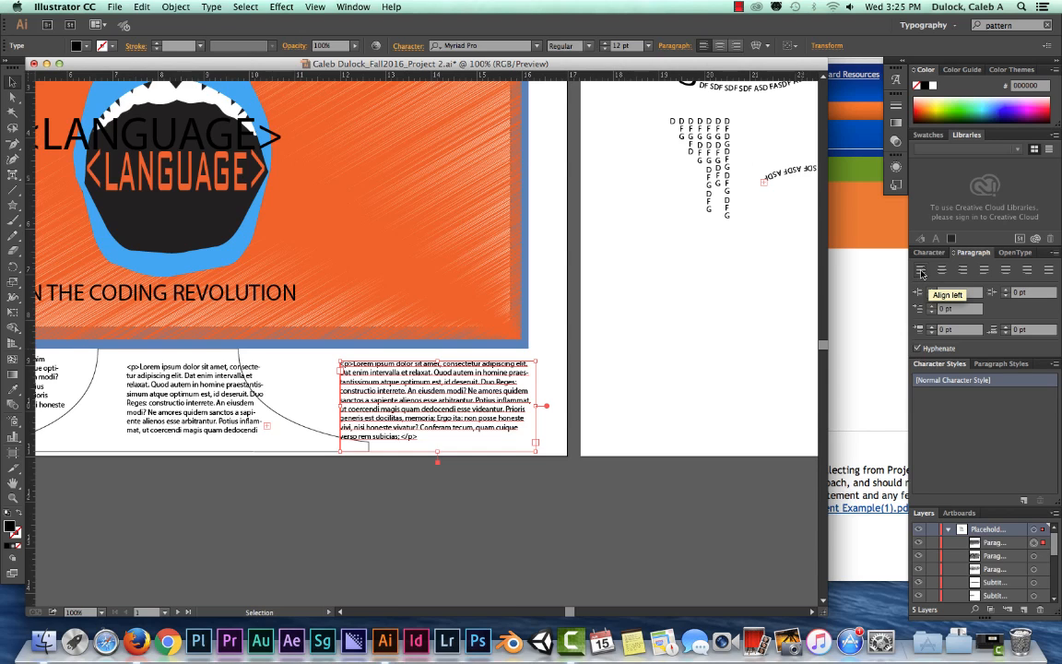
pyautogui.click(985, 270)
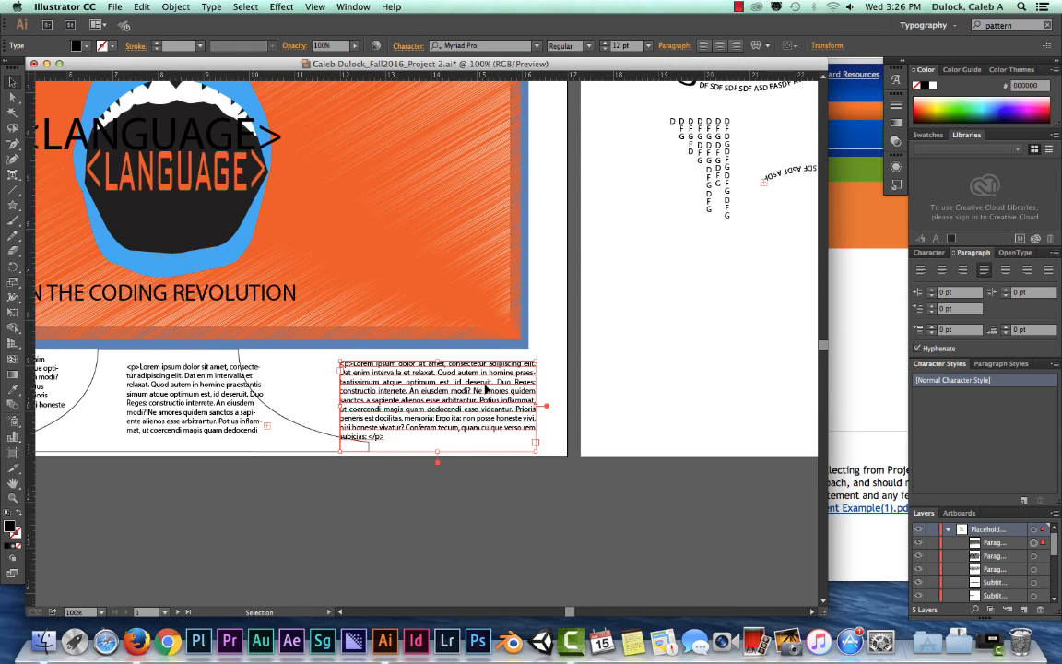
pyautogui.click(536, 358)
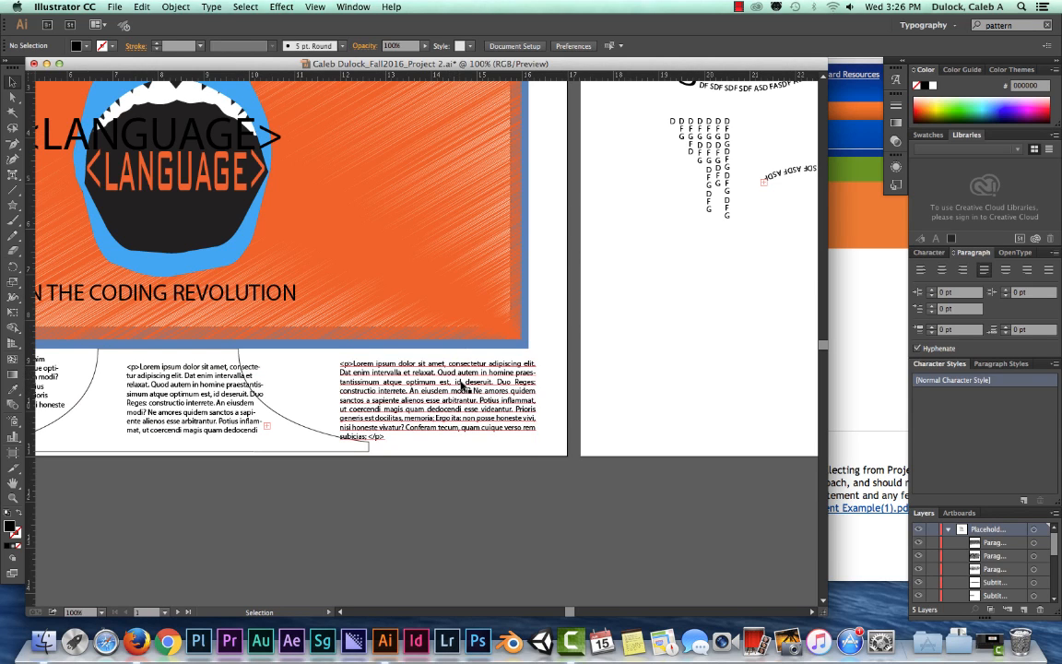
# Try justifying the third paragraph with its last line centered, and return to last line aligned left.
pyautogui.click(470, 425)
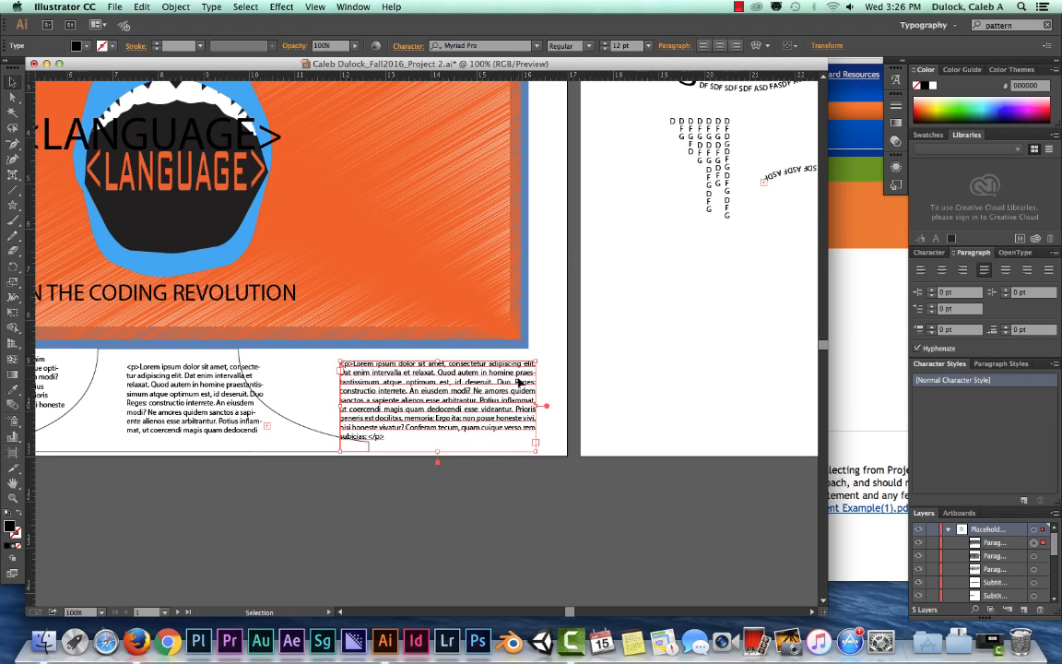
pyautogui.click(1005, 270)
pyautogui.click(984, 269)
pyautogui.click(553, 367)
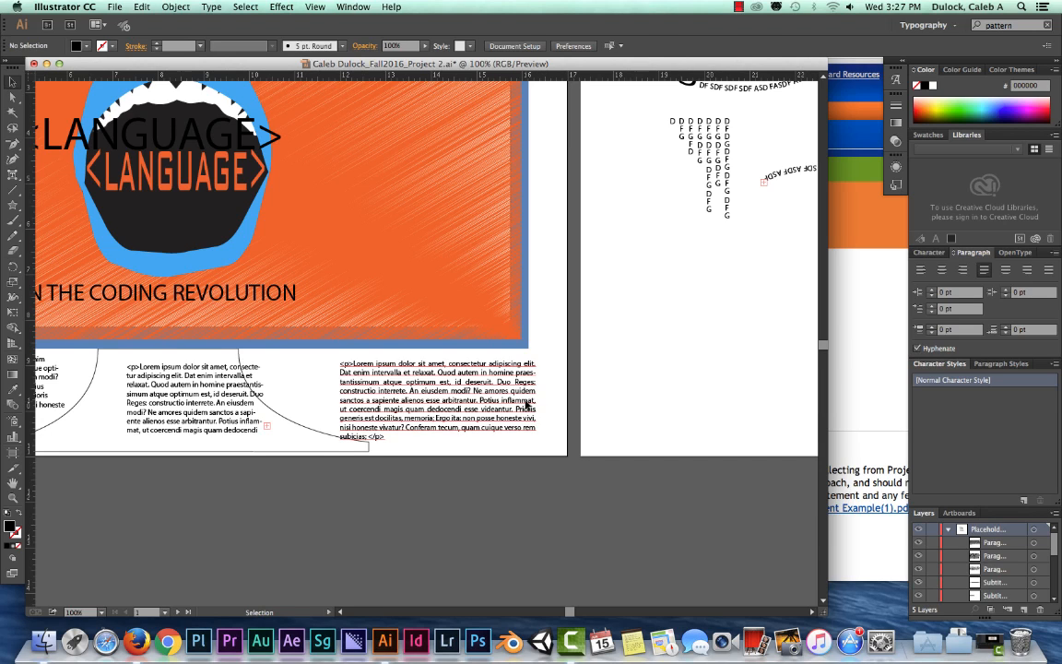
# Check the third paragraph's hyphenation settings without changing them, and turn off hyphenation for the paragraph.
pyautogui.click(525, 408)
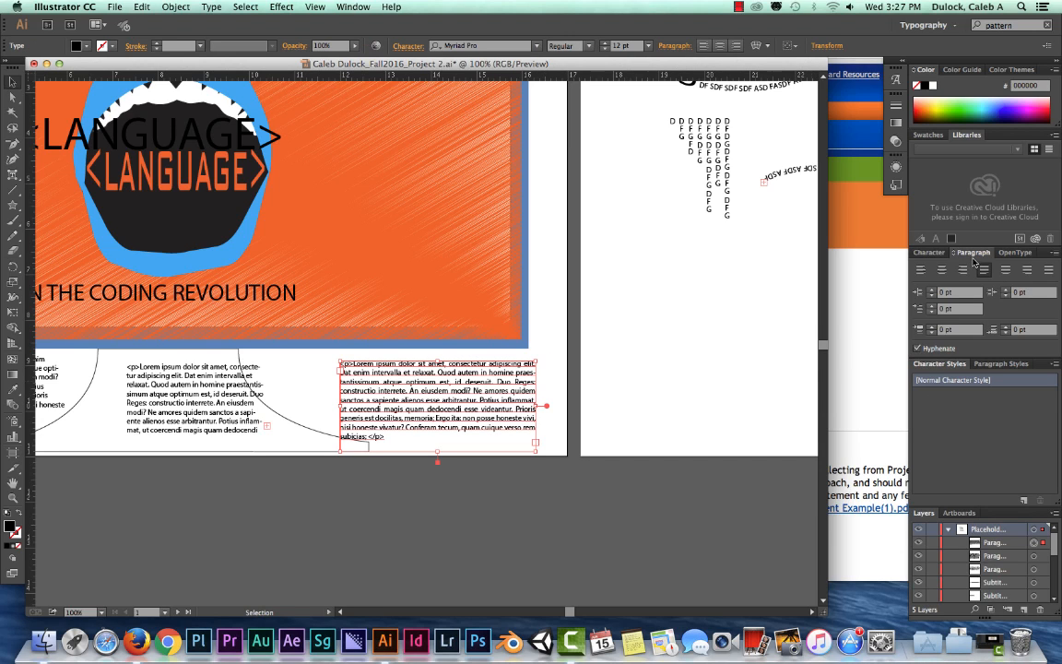
pyautogui.click(1057, 255)
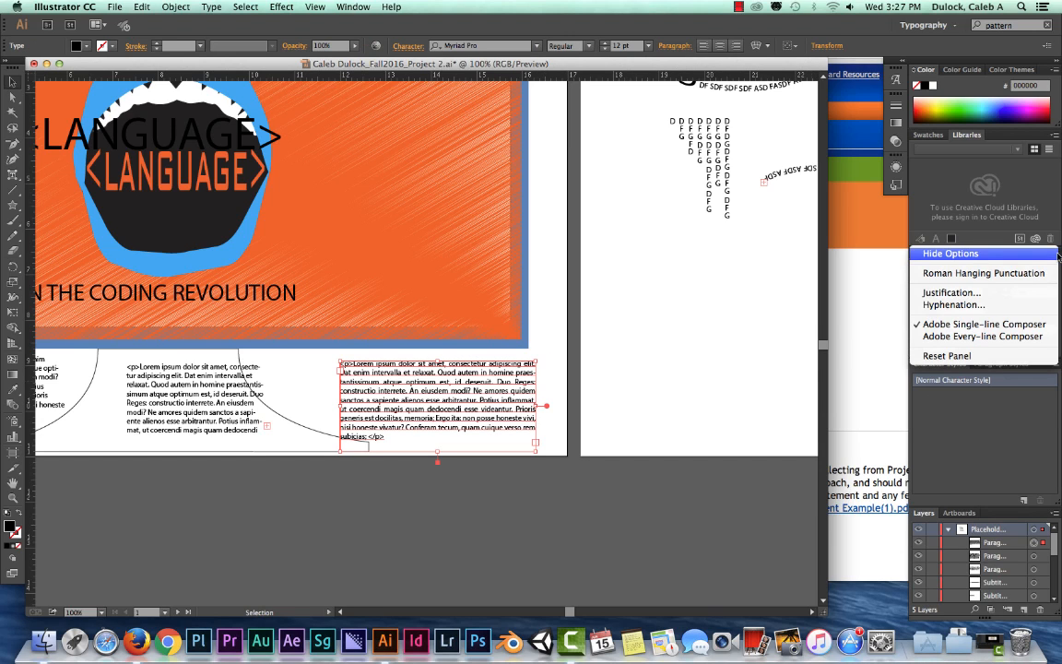
pyautogui.click(957, 306)
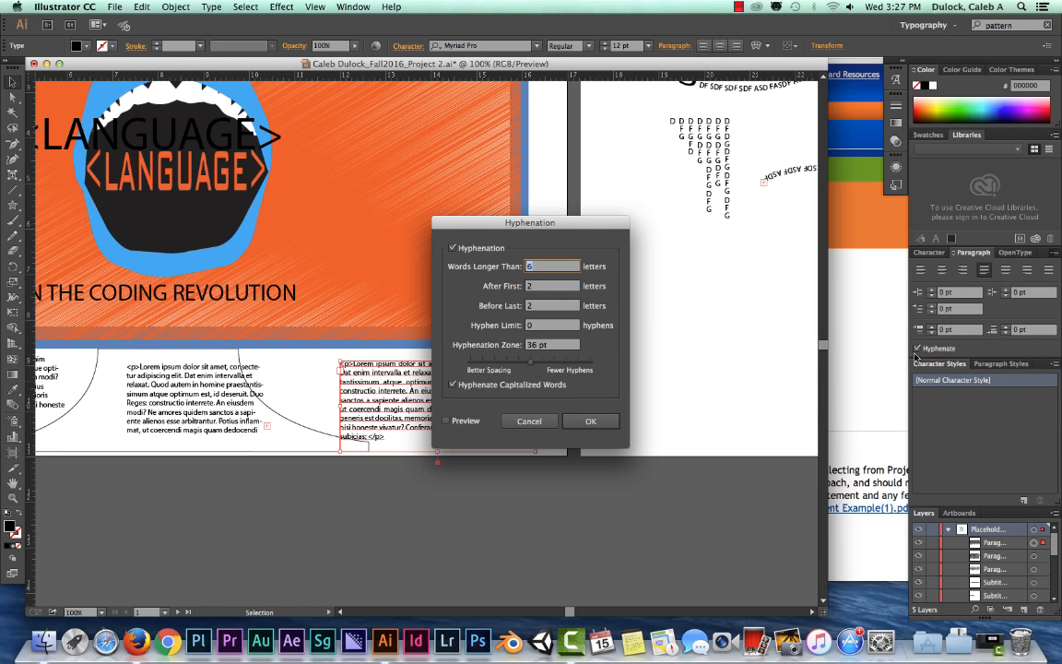
pyautogui.click(528, 421)
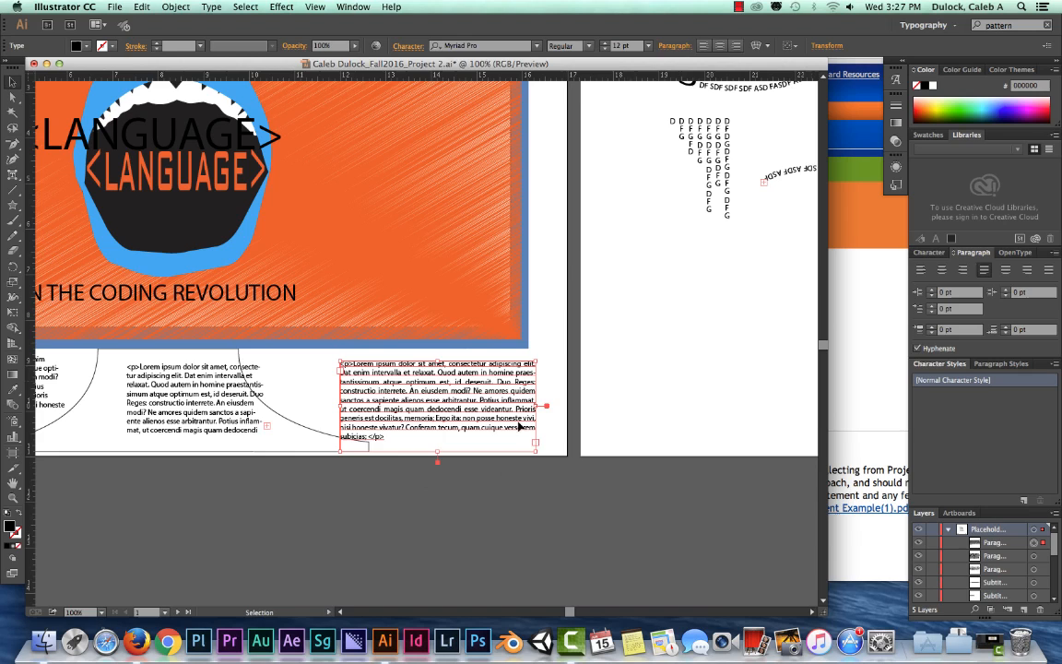
pyautogui.click(918, 349)
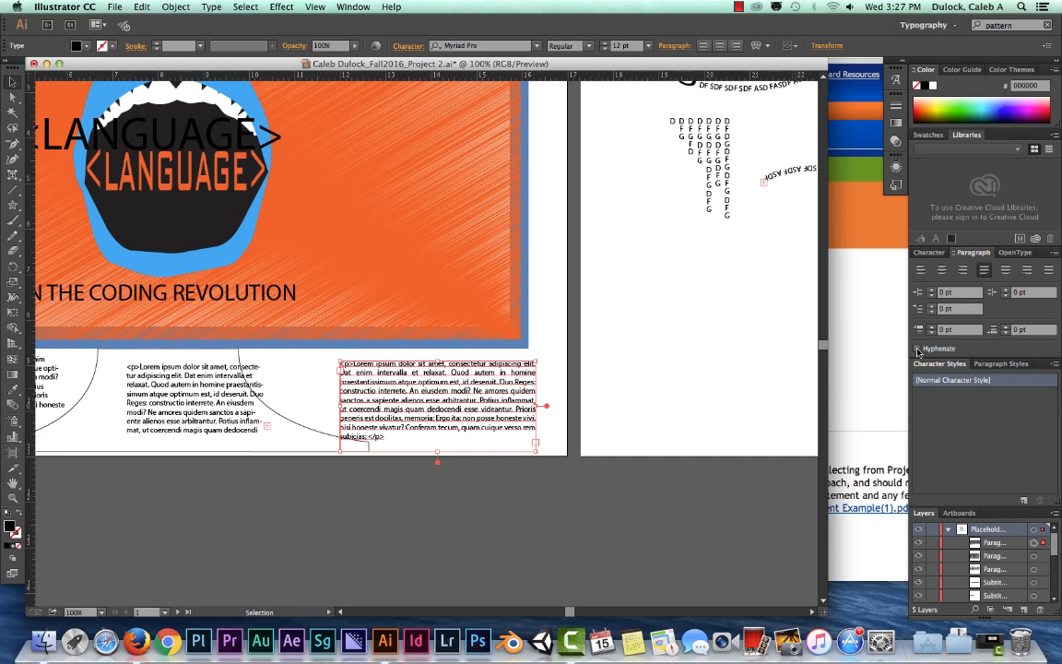
# Move the third placeholder paragraph slightly left and up, beneath the poster frame's lower-right corner.
pyautogui.click(523, 439)
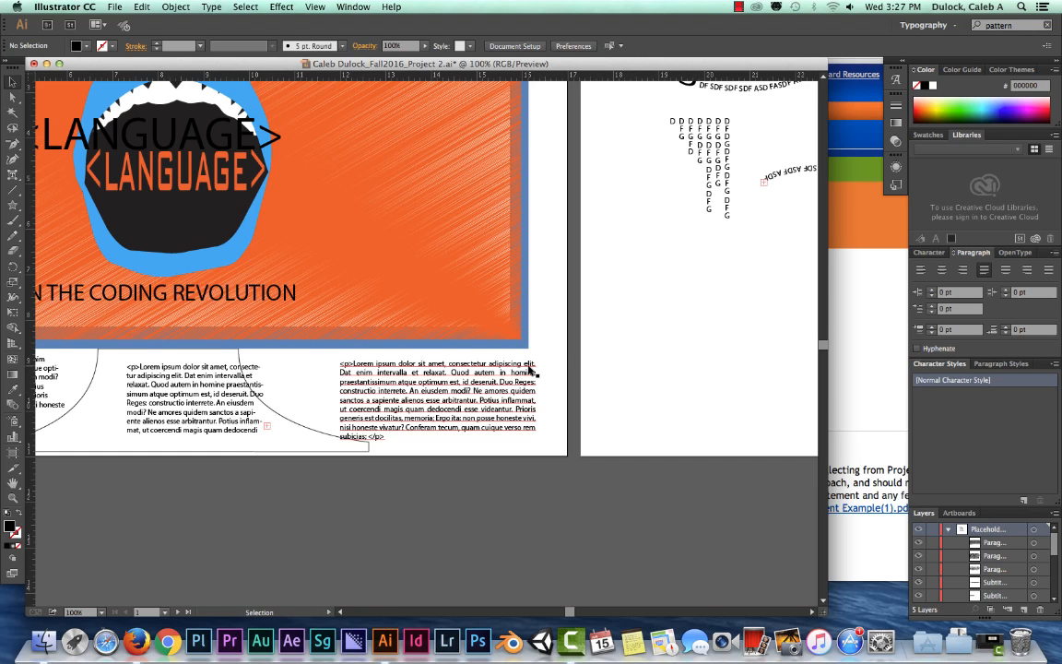
pyautogui.moveTo(530, 369); pyautogui.dragTo(517, 367)
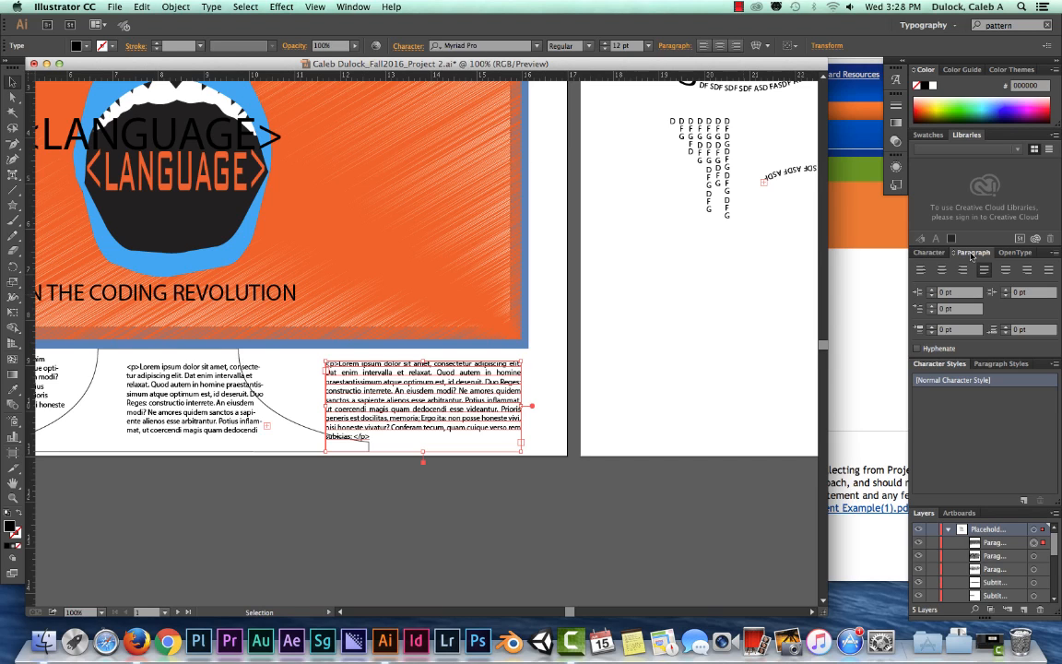
pyautogui.click(226, 379)
pyautogui.click(418, 377)
pyautogui.moveTo(443, 366); pyautogui.dragTo(443, 362)
pyautogui.click(539, 367)
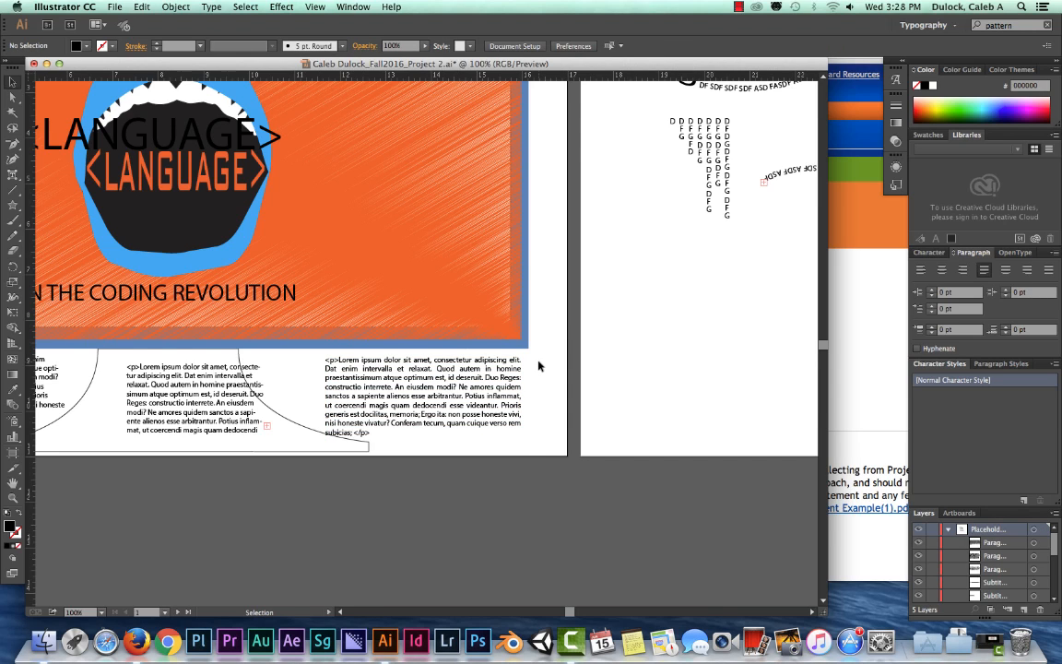
# Select the third placeholder paragraph and check which envelope distortion methods are available for it.
pyautogui.click(397, 364)
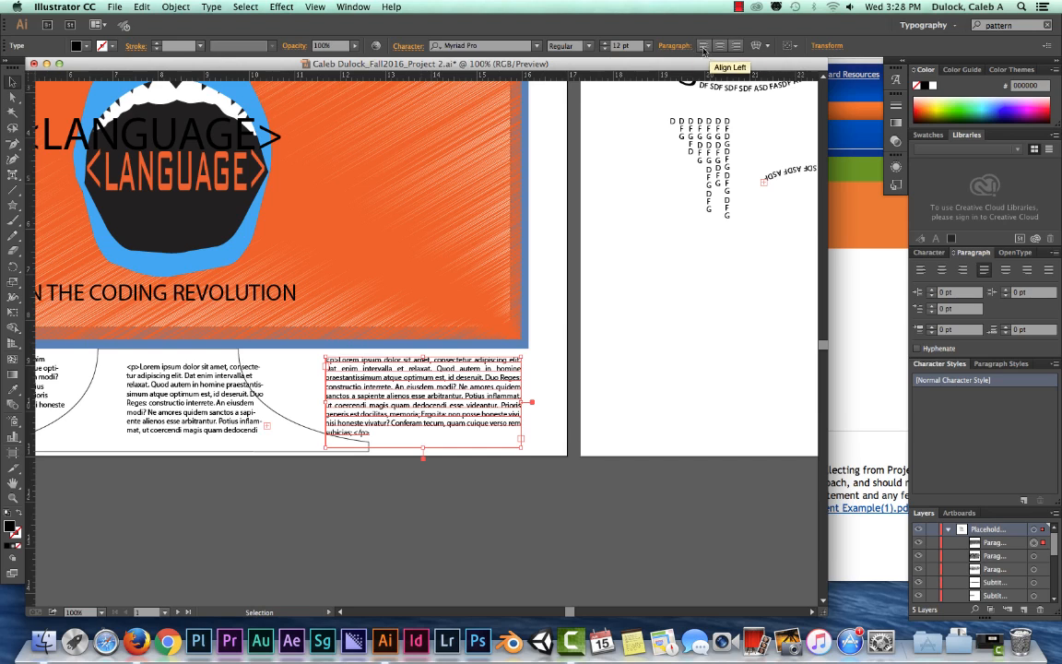
pyautogui.click(414, 48)
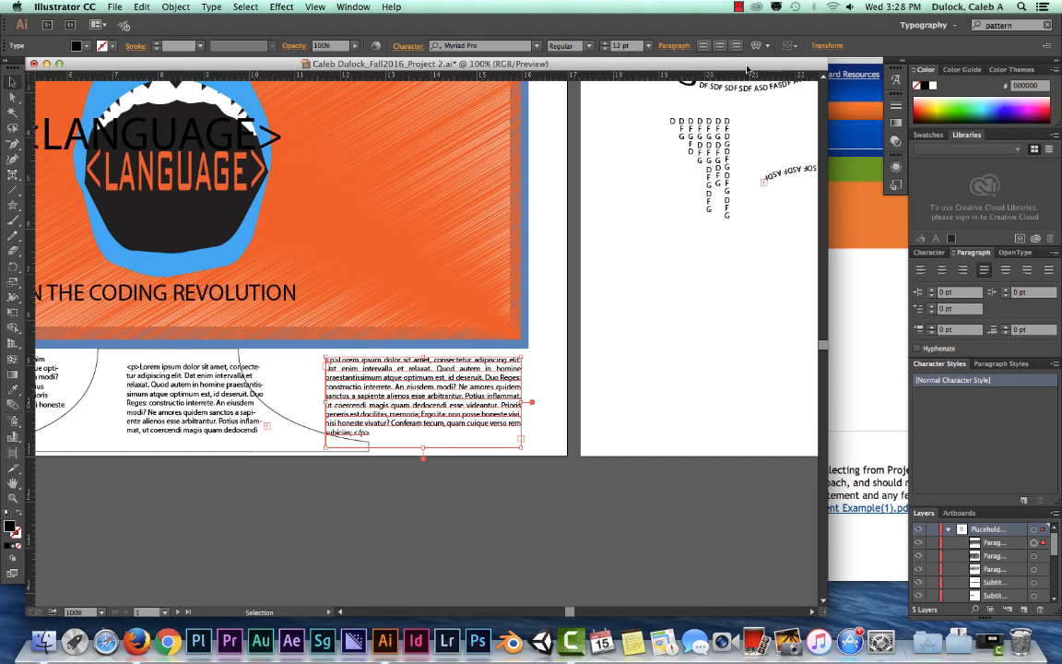
pyautogui.click(768, 47)
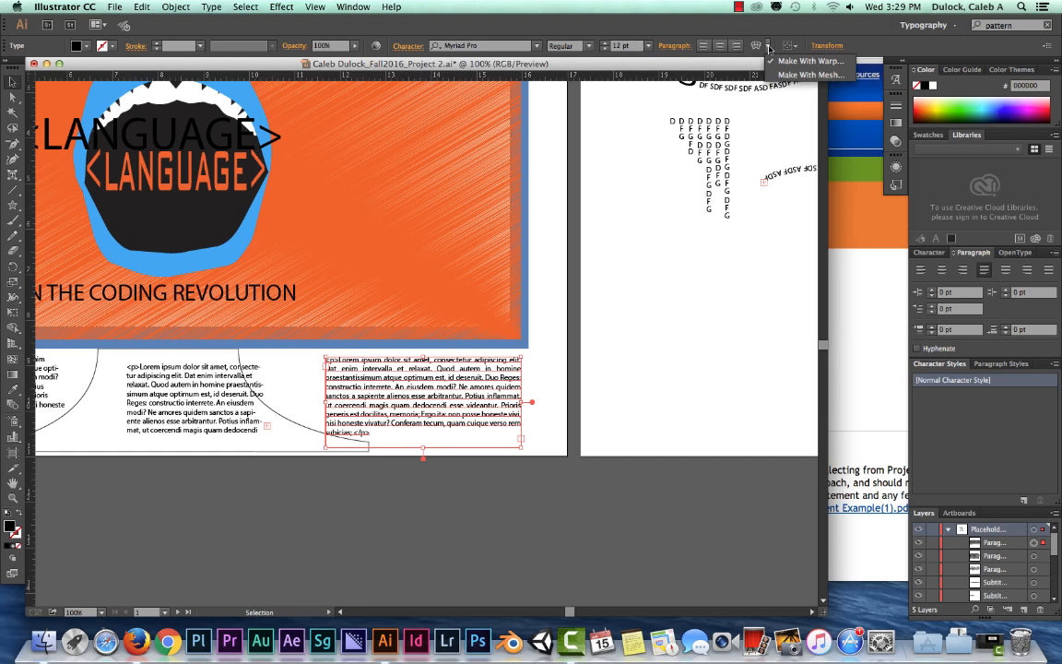
pyautogui.click(769, 48)
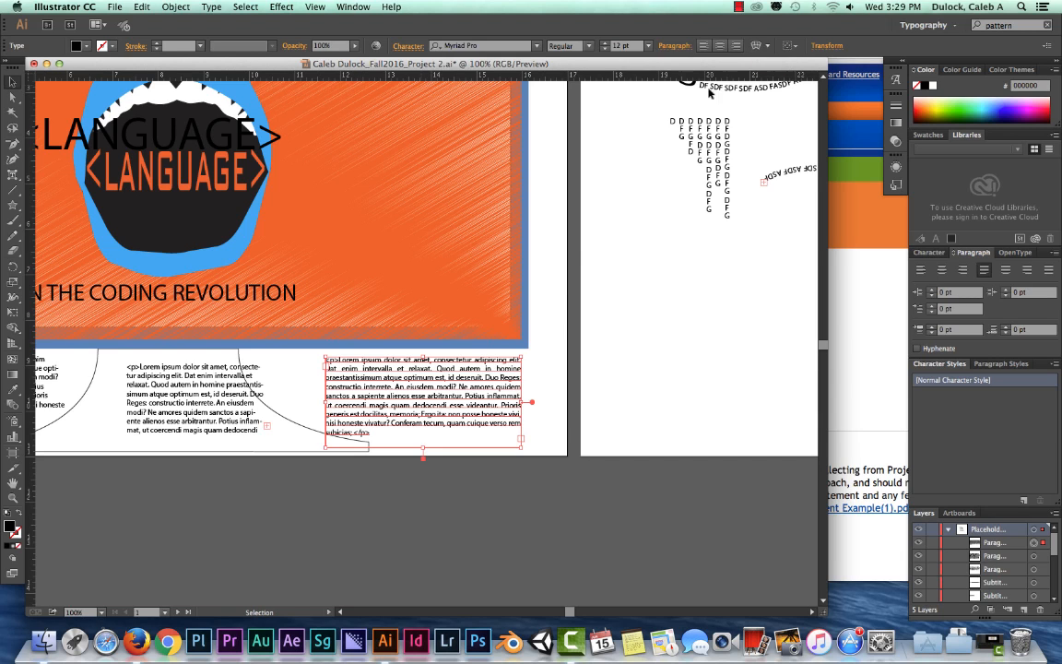
# Try an Arc Lower envelope warp with a 50% horizontal bend on the third paragraph, with the preview on.
pyautogui.click(758, 48)
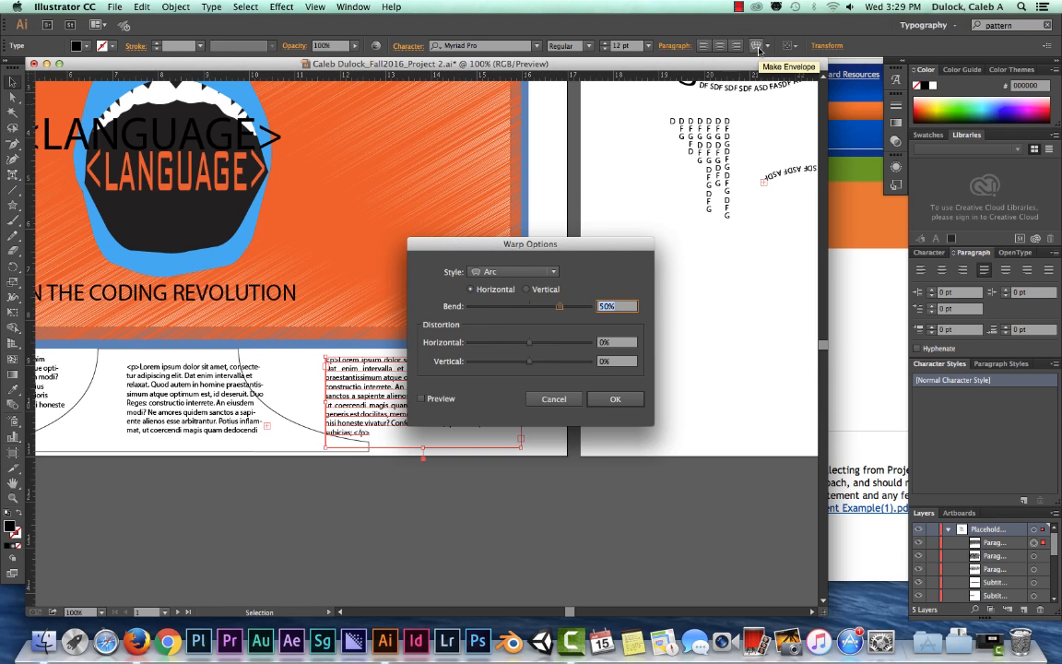
pyautogui.moveTo(512, 214); pyautogui.dragTo(746, 119)
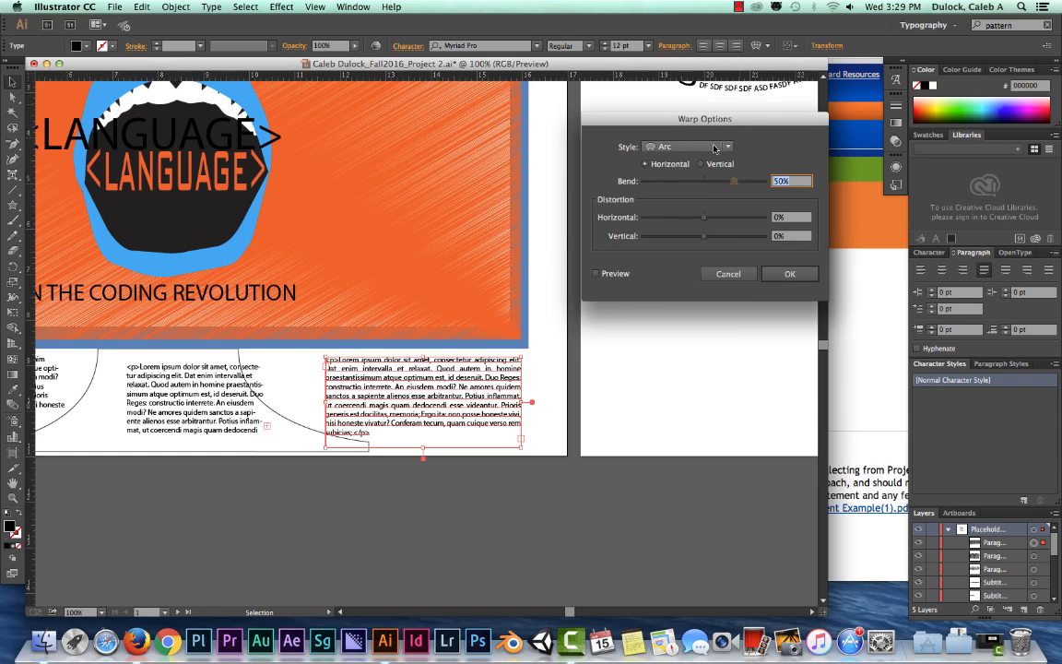
pyautogui.click(712, 149)
pyautogui.click(712, 150)
pyautogui.click(712, 150)
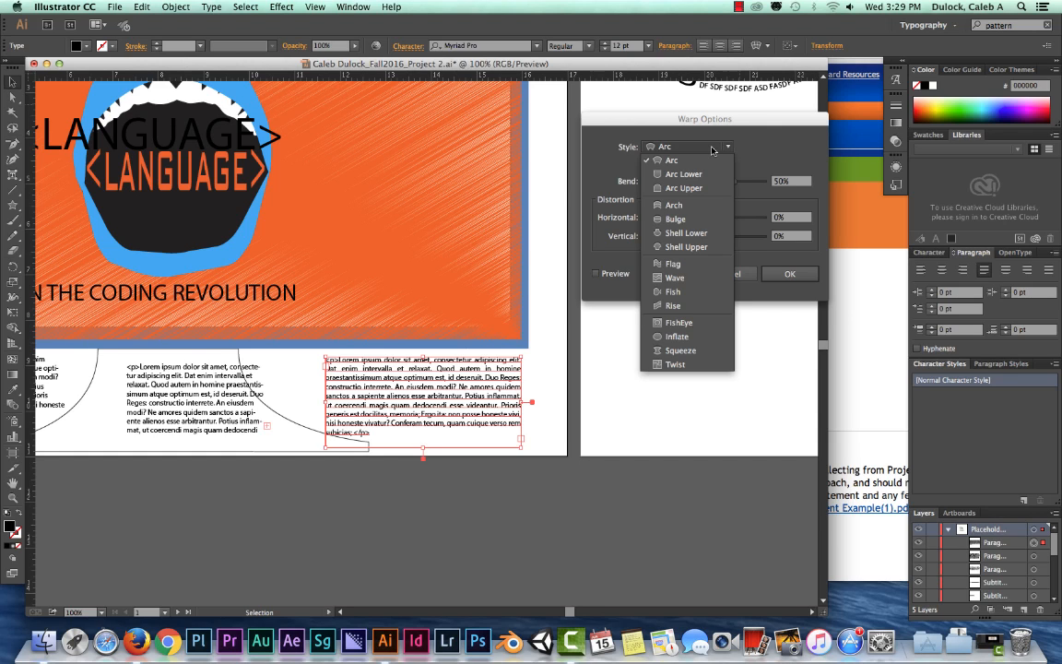
pyautogui.click(712, 150)
pyautogui.click(705, 147)
pyautogui.click(688, 174)
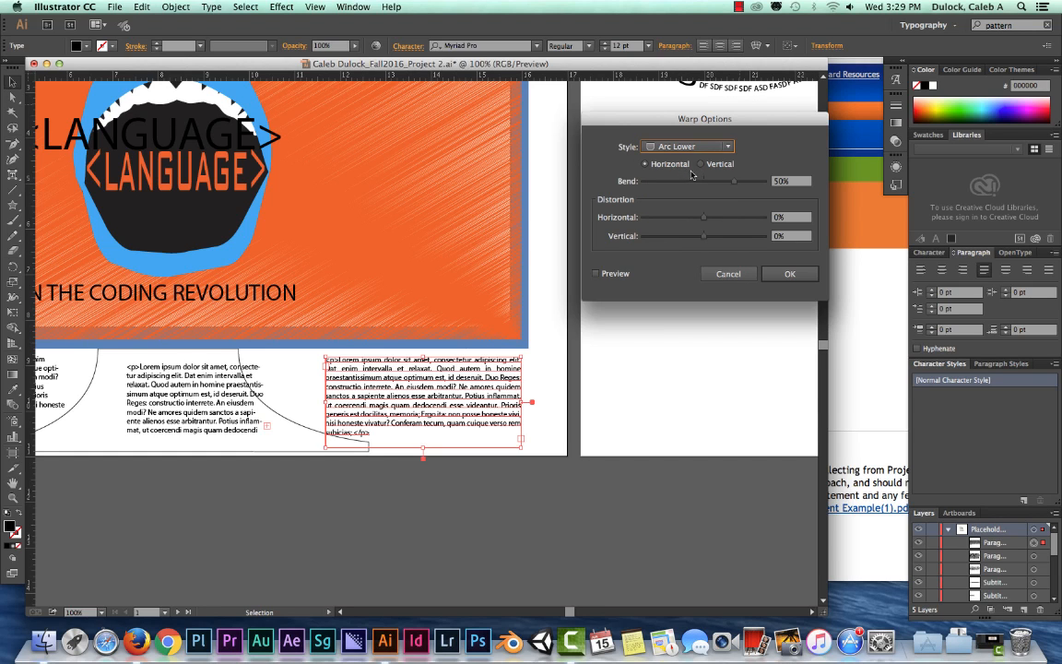
pyautogui.click(596, 273)
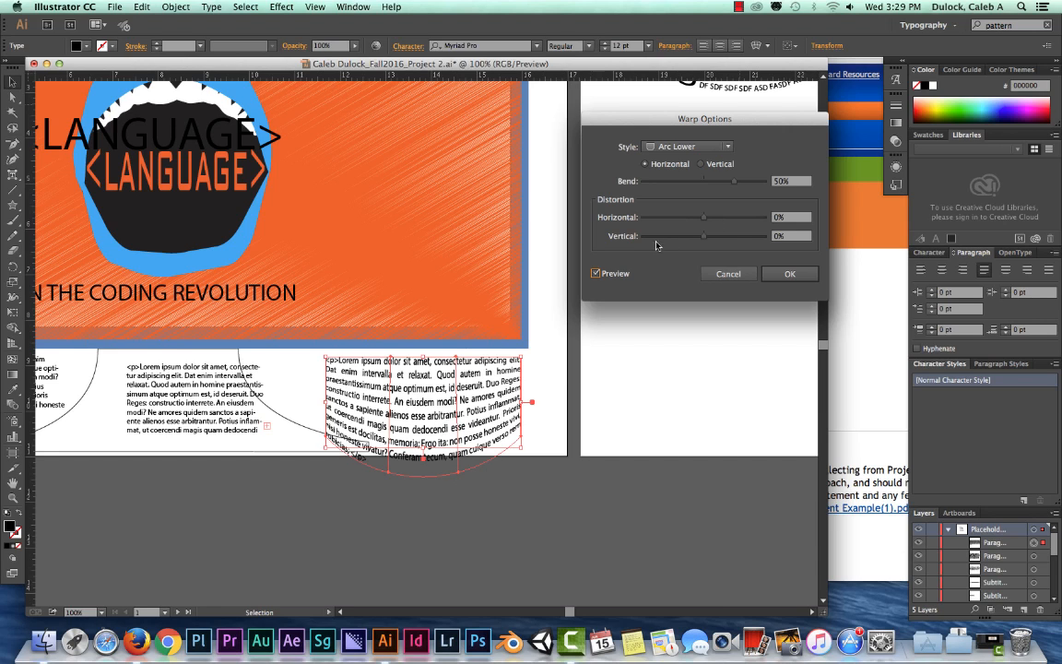
# Try the vertical orientation and the horizontal Flag style in the warp preview, and cancel the envelope warp.
pyautogui.click(701, 165)
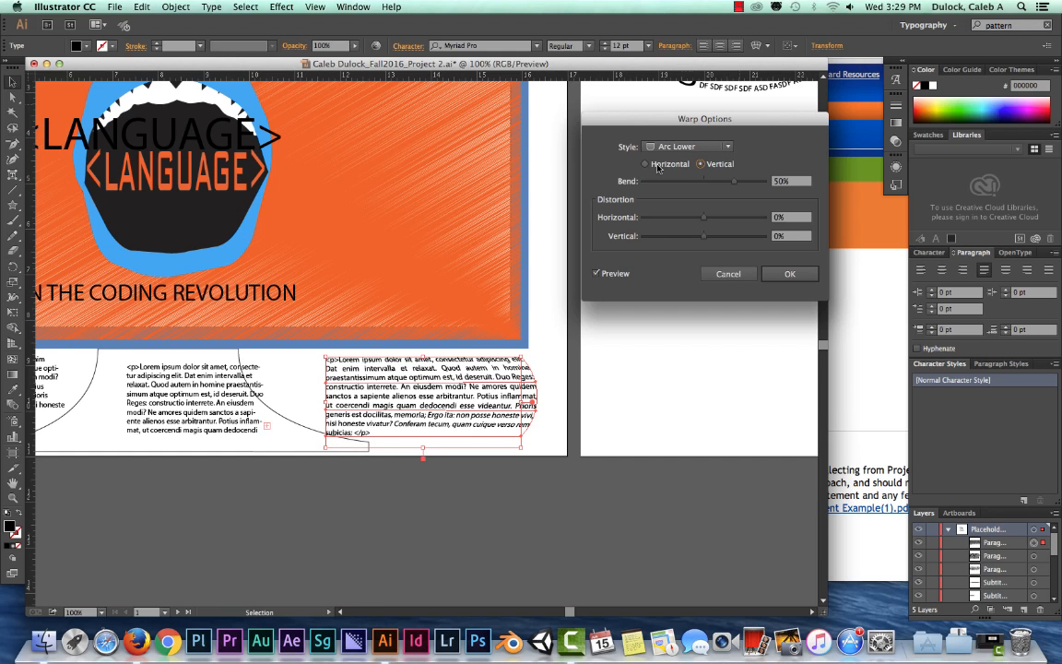
pyautogui.click(646, 164)
pyautogui.click(688, 147)
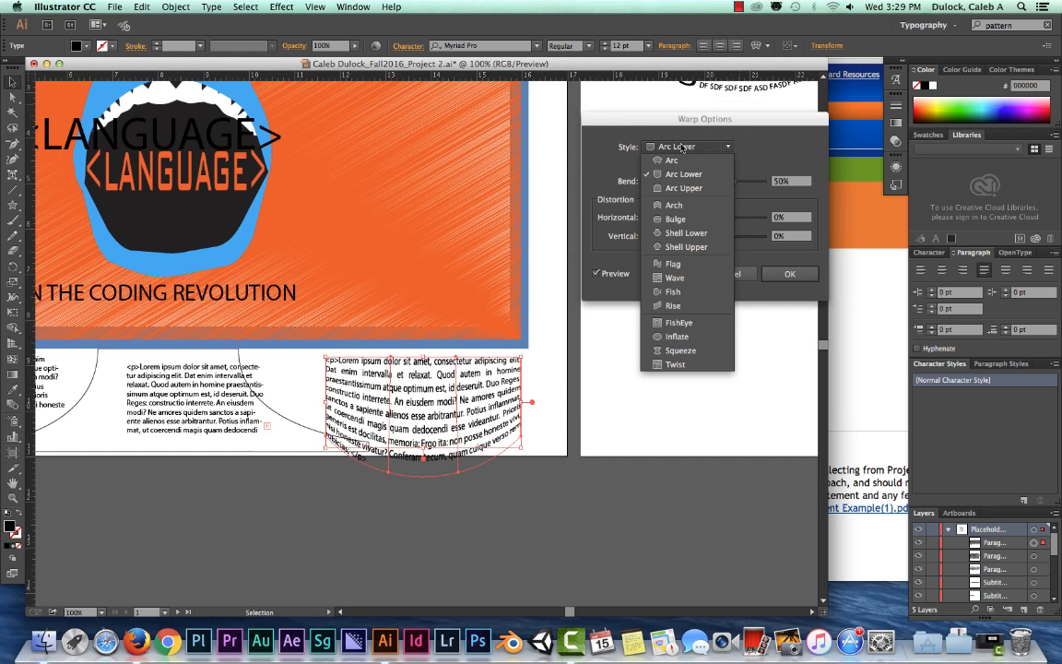
pyautogui.click(646, 250)
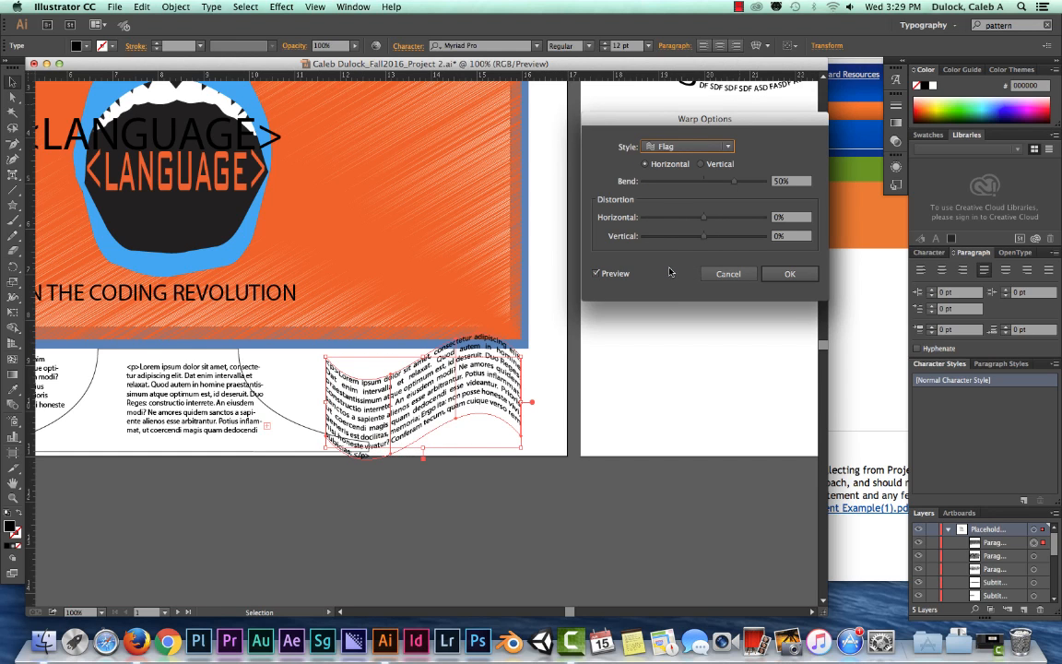
pyautogui.click(692, 149)
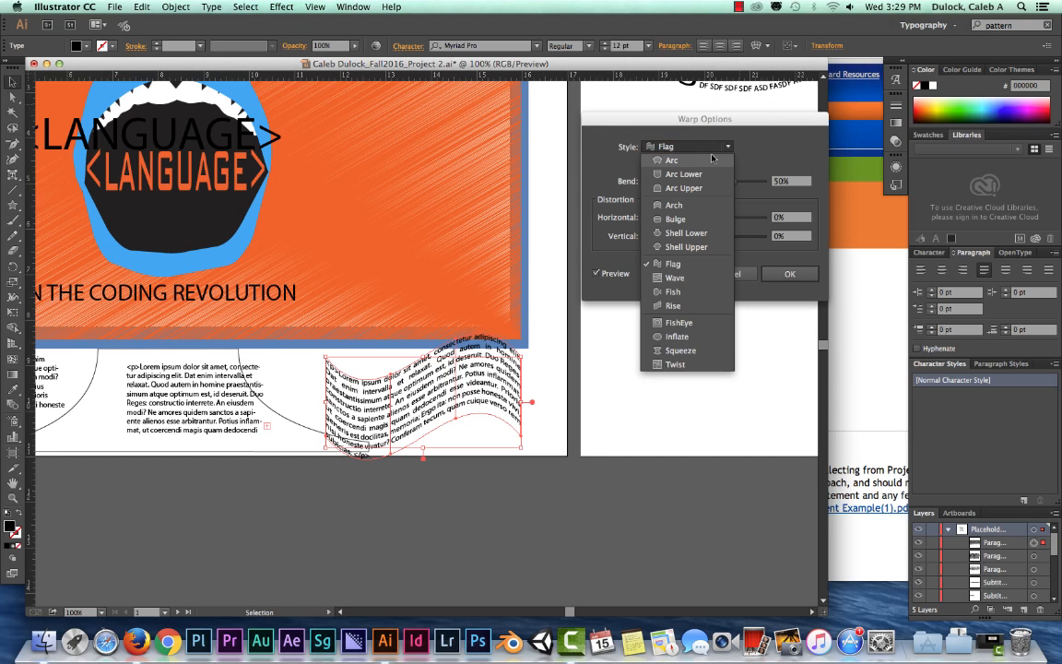
pyautogui.click(691, 148)
pyautogui.click(723, 273)
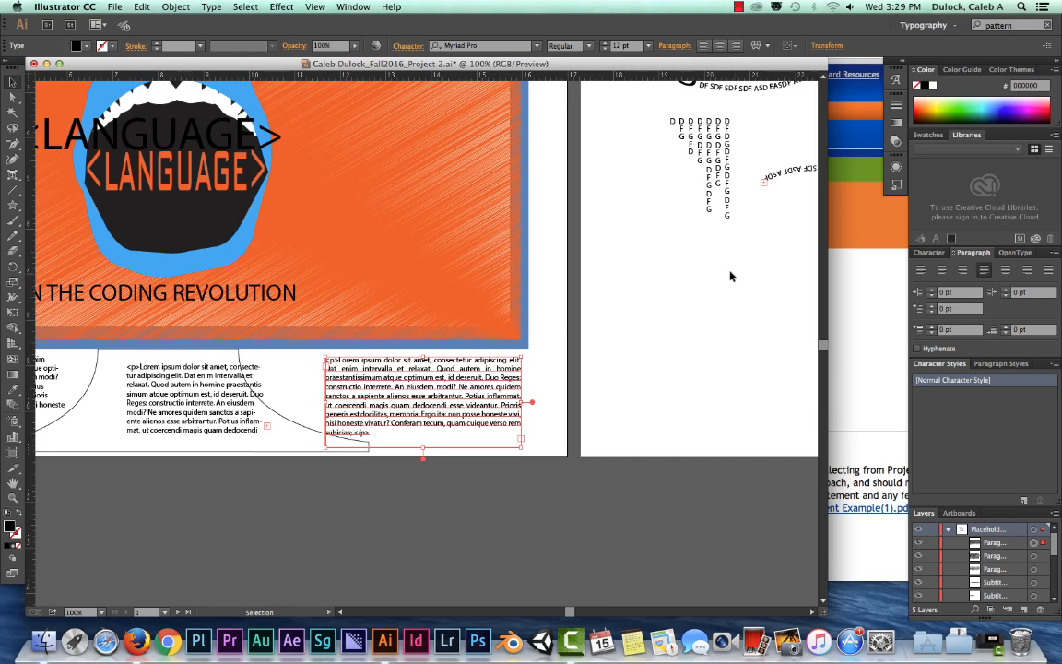
pyautogui.click(757, 46)
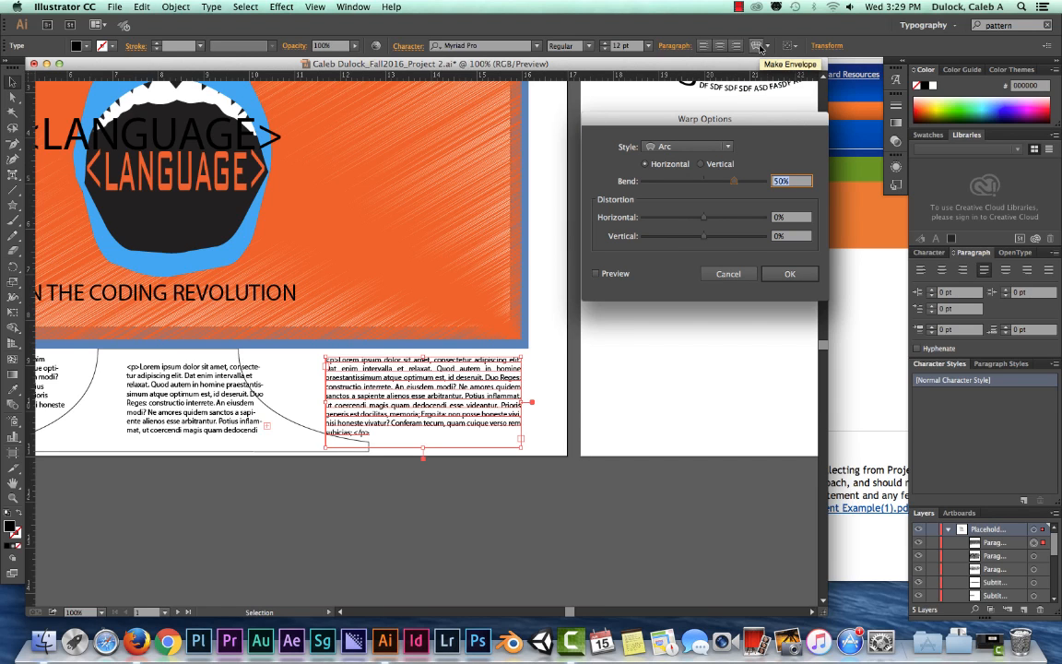
pyautogui.click(728, 274)
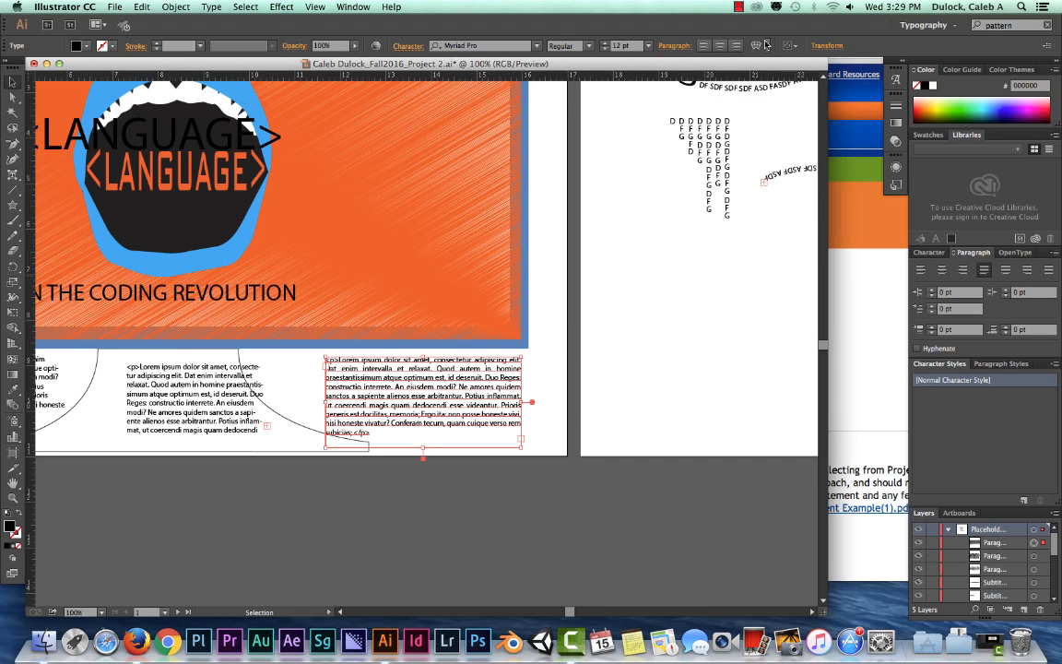
# Apply an envelope mesh with 4 rows and 4 columns to the third paragraph and nudge it slightly right.
pyautogui.click(768, 46)
pyautogui.click(803, 74)
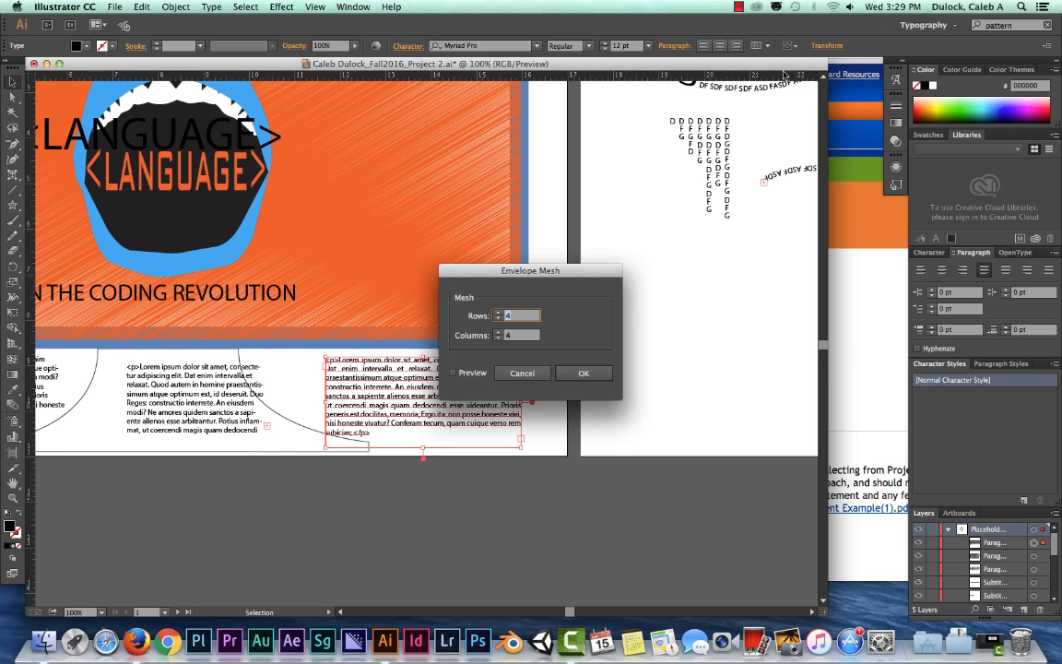
pyautogui.click(454, 373)
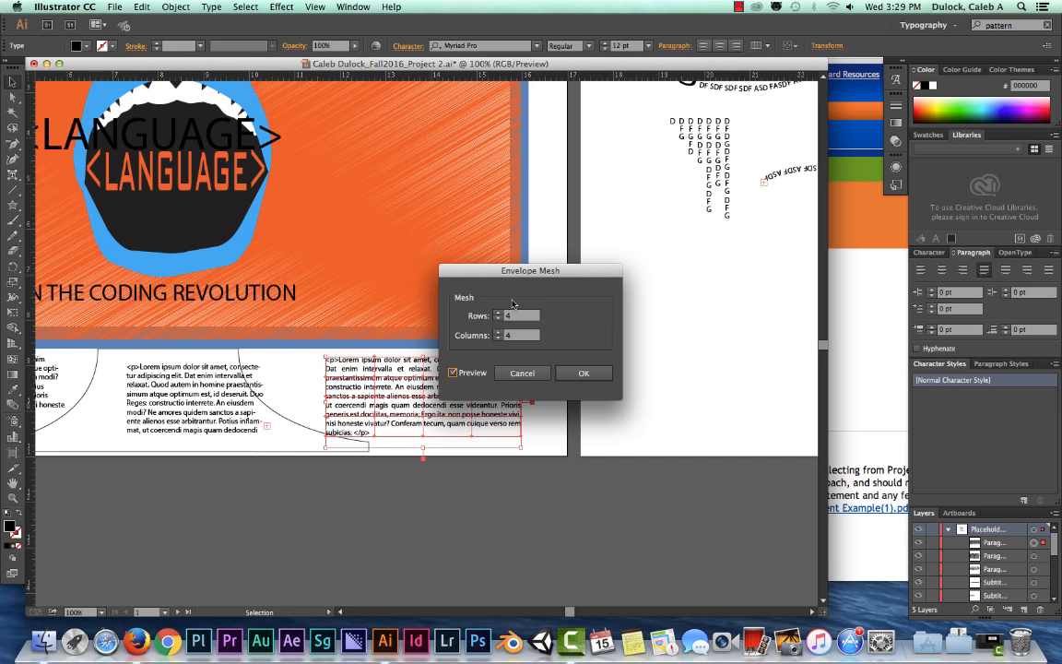
pyautogui.moveTo(466, 297); pyautogui.dragTo(591, 295)
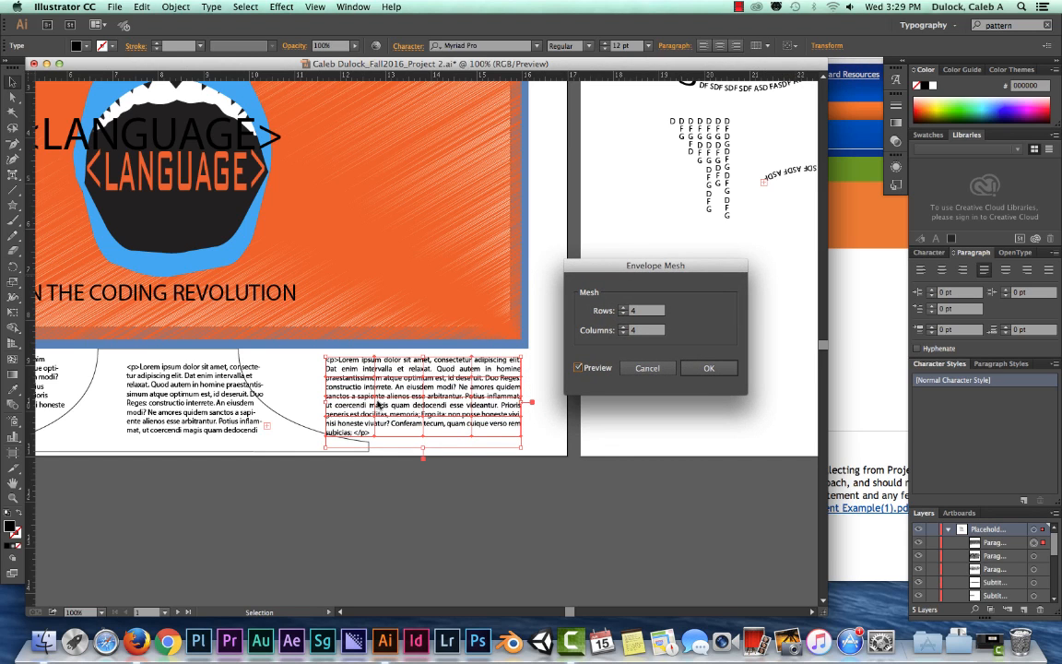
pyautogui.press('Return')
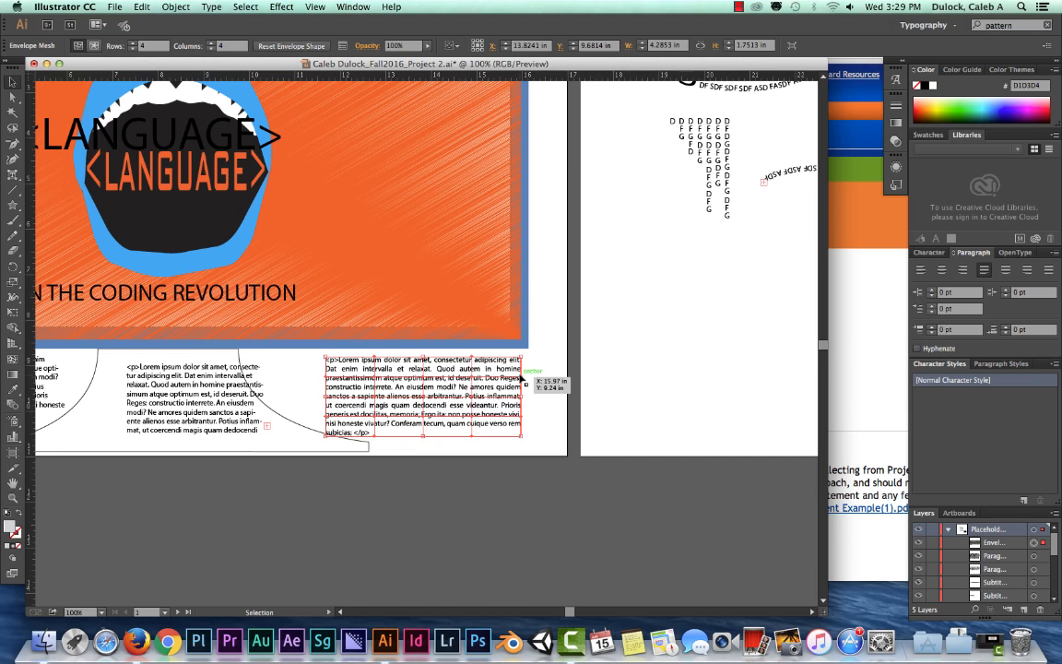
pyautogui.moveTo(472, 360)
pyautogui.mouseDown()
pyautogui.moveTo(452, 315)
pyautogui.moveTo(477, 359)
pyautogui.moveTo(485, 340)
pyautogui.moveTo(477, 359)
pyautogui.mouseUp()
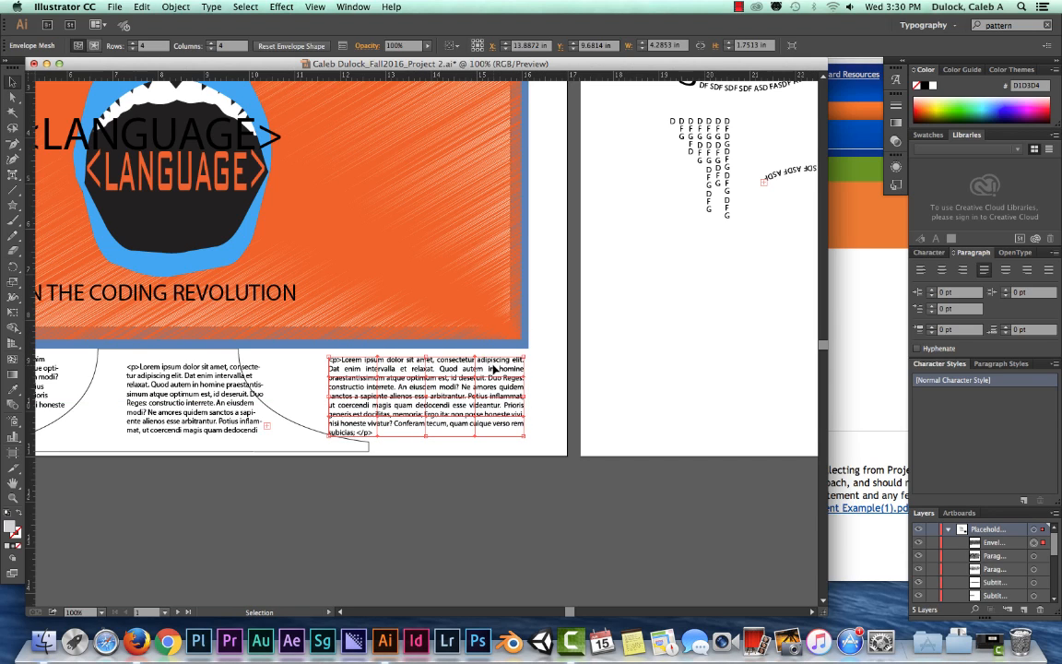
# Try distorting the third paragraph by pulling its upper, lower, right-edge and inner mesh points with the Direct Selection tool.
pyautogui.press('a')
pyautogui.moveTo(475, 358); pyautogui.dragTo(475, 319)
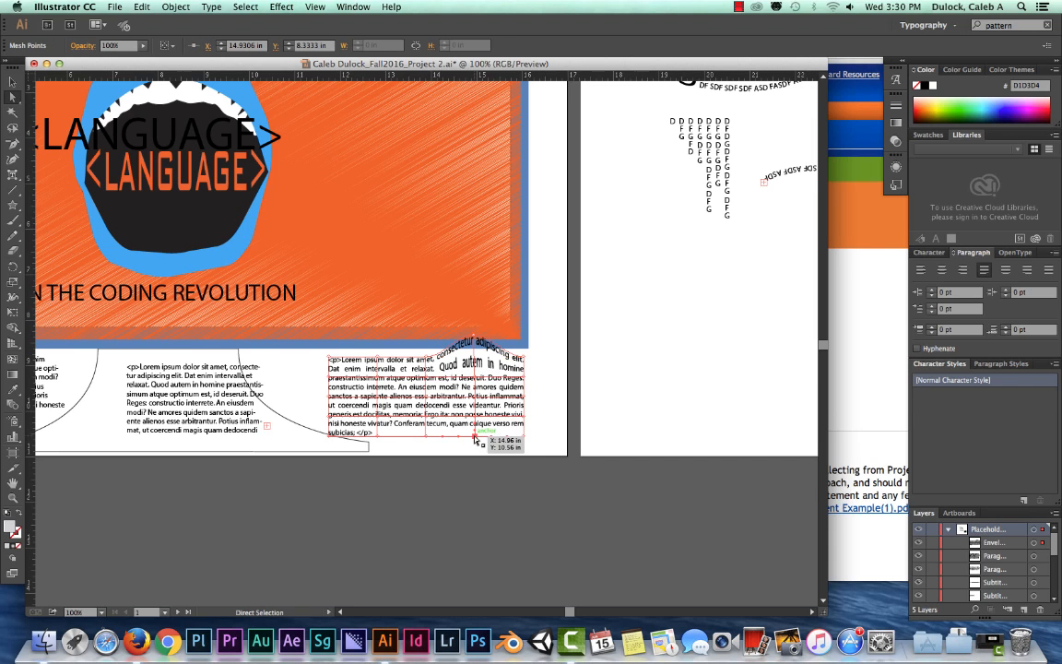
pyautogui.moveTo(475, 441); pyautogui.dragTo(475, 461)
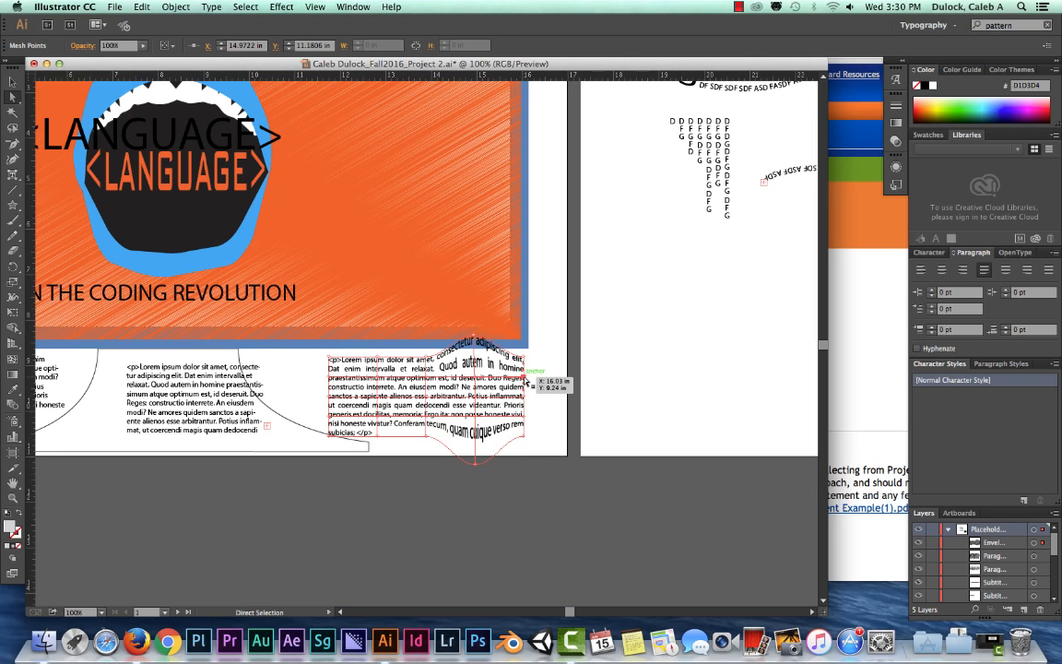
pyautogui.moveTo(526, 382); pyautogui.dragTo(574, 375)
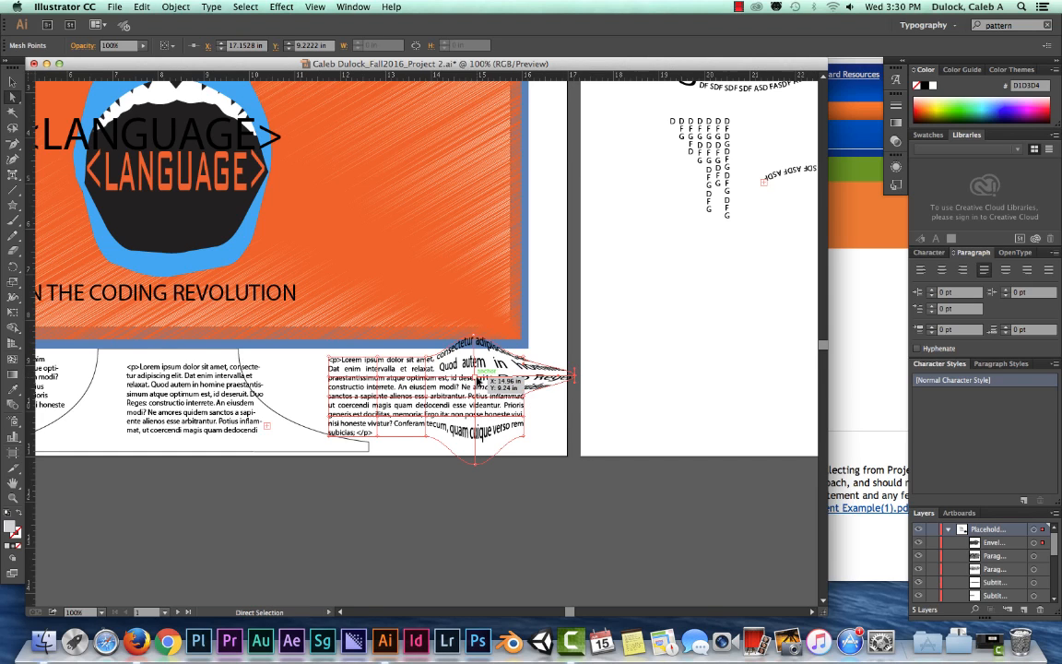
pyautogui.moveTo(478, 379); pyautogui.dragTo(505, 372)
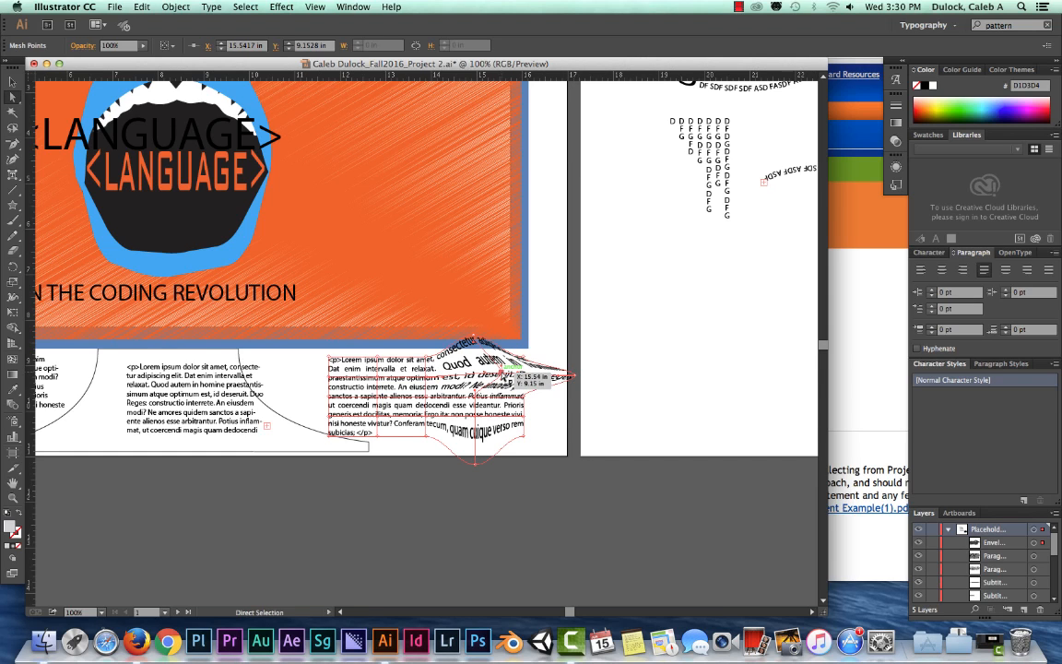
pyautogui.moveTo(479, 421); pyautogui.dragTo(485, 424)
pyautogui.click(589, 437)
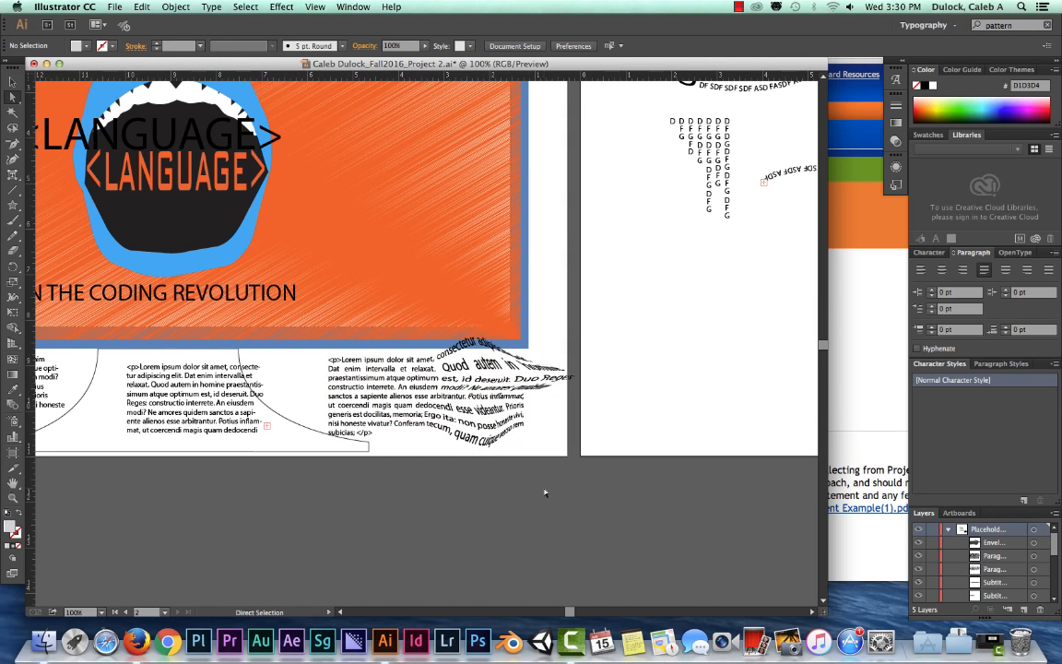
pyautogui.click(564, 401)
# Undo all the mesh point distortions on the third paragraph and return to the Selection tool.
pyautogui.press('super+z')
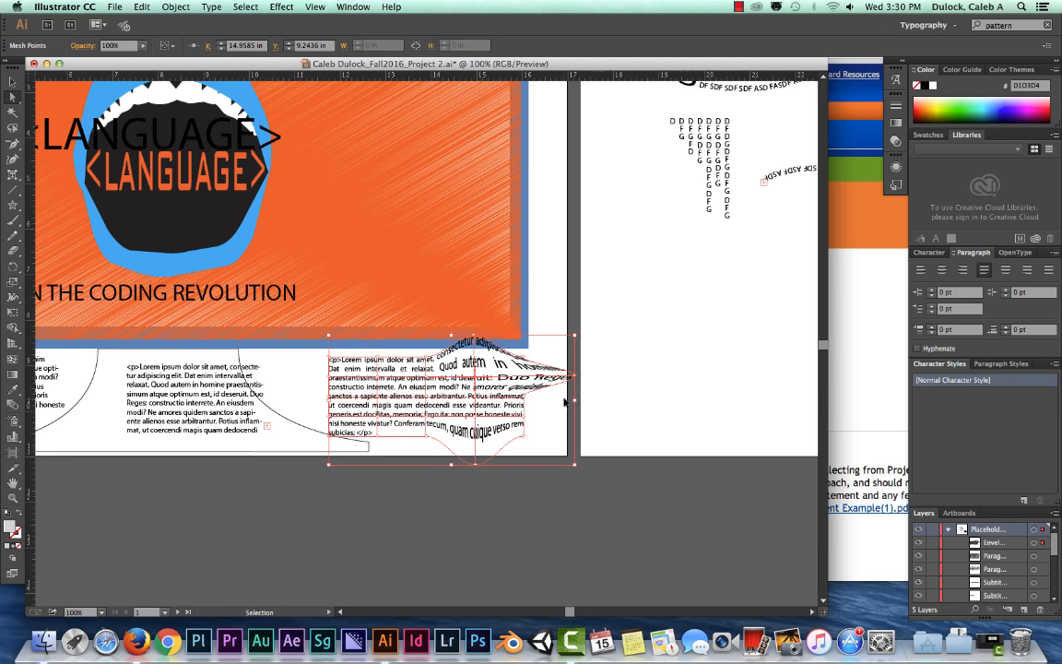
pyautogui.press('super+z')
pyautogui.press('super+z')
pyautogui.press('super+z')
pyautogui.press('super+z')
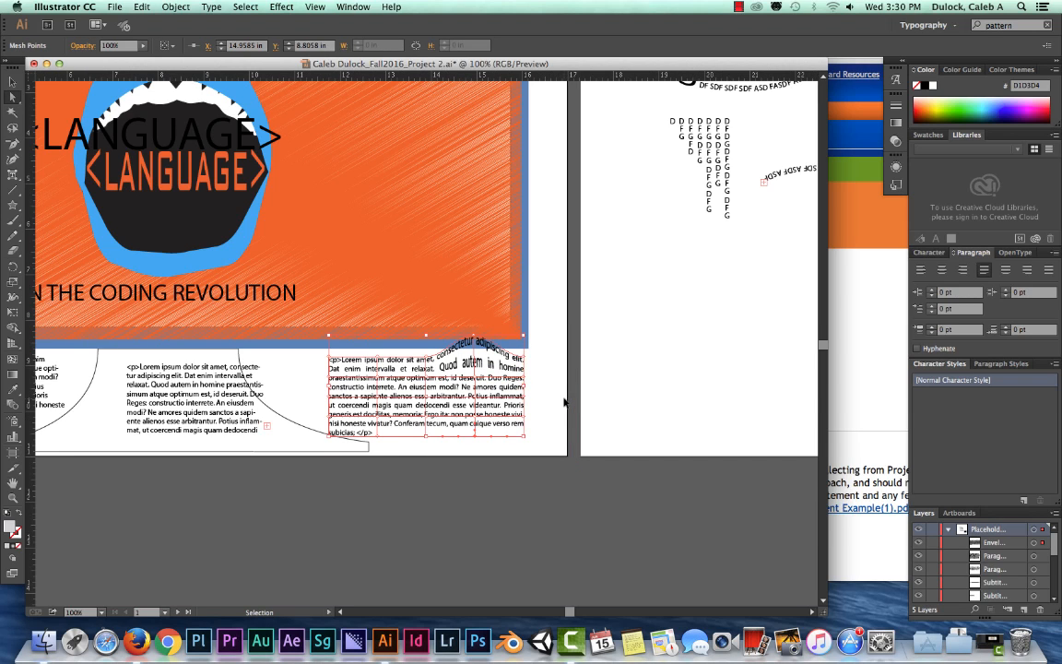
pyautogui.press('v')
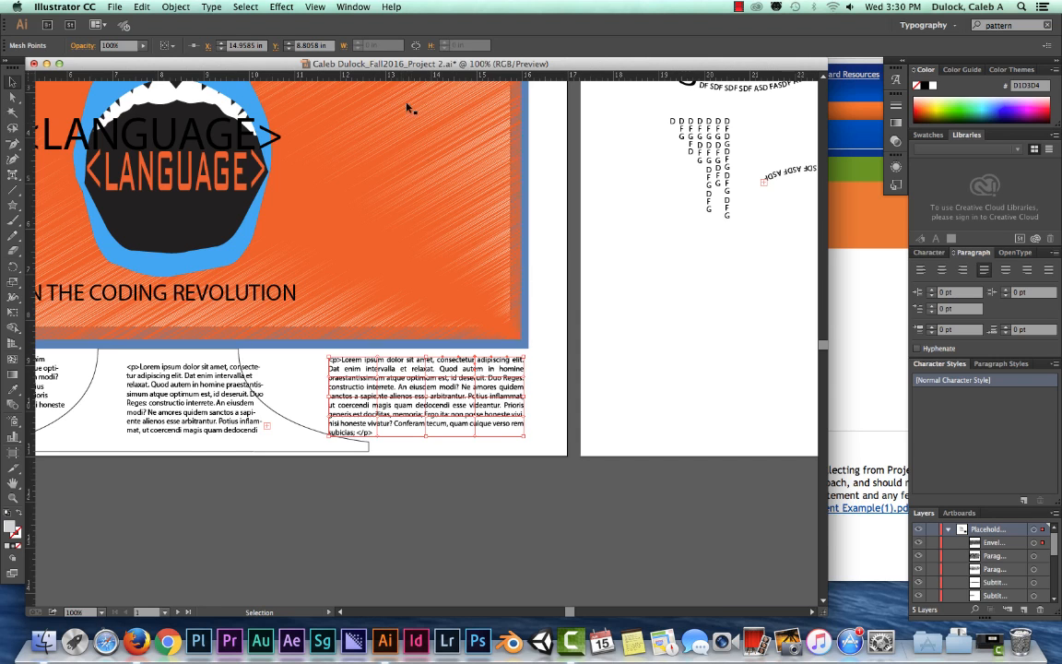
pyautogui.hscroll(-5, 438, 279)
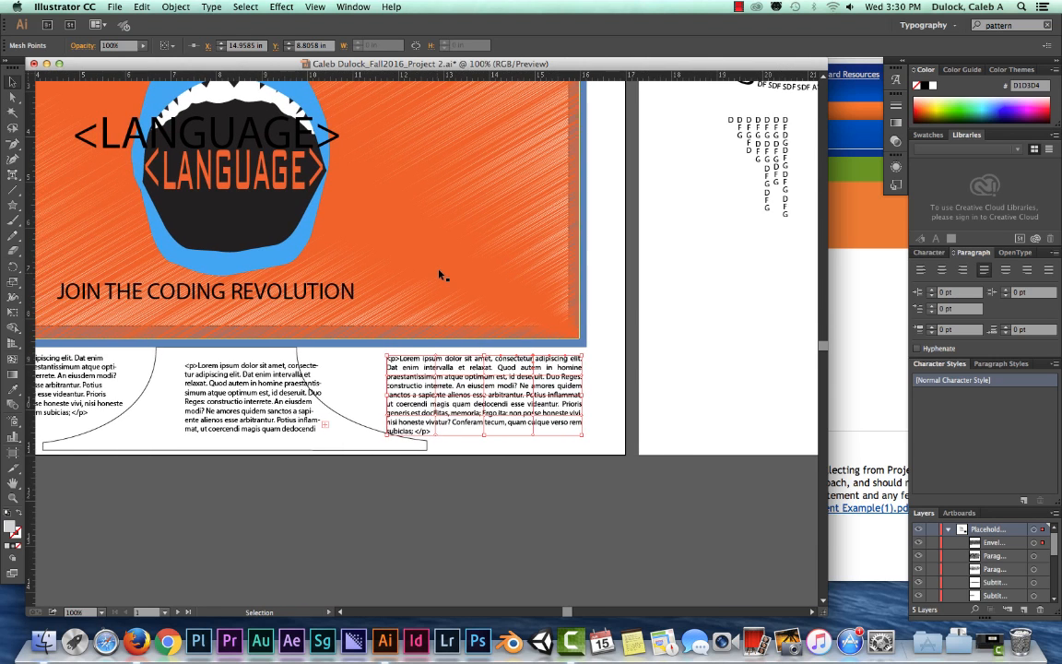
pyautogui.hscroll(-15, 440, 274)
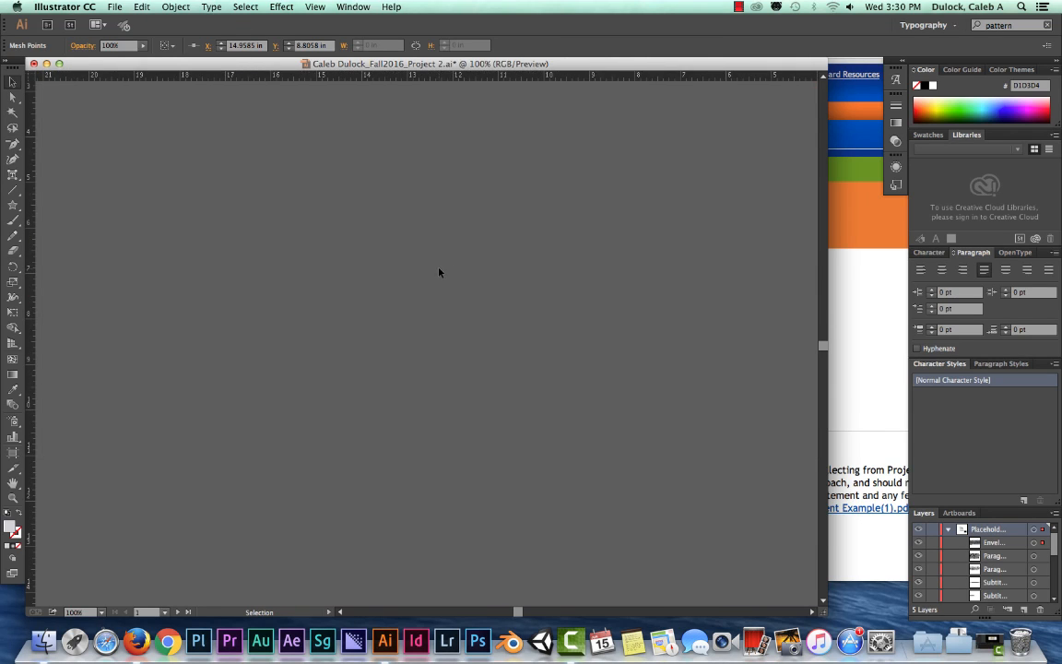